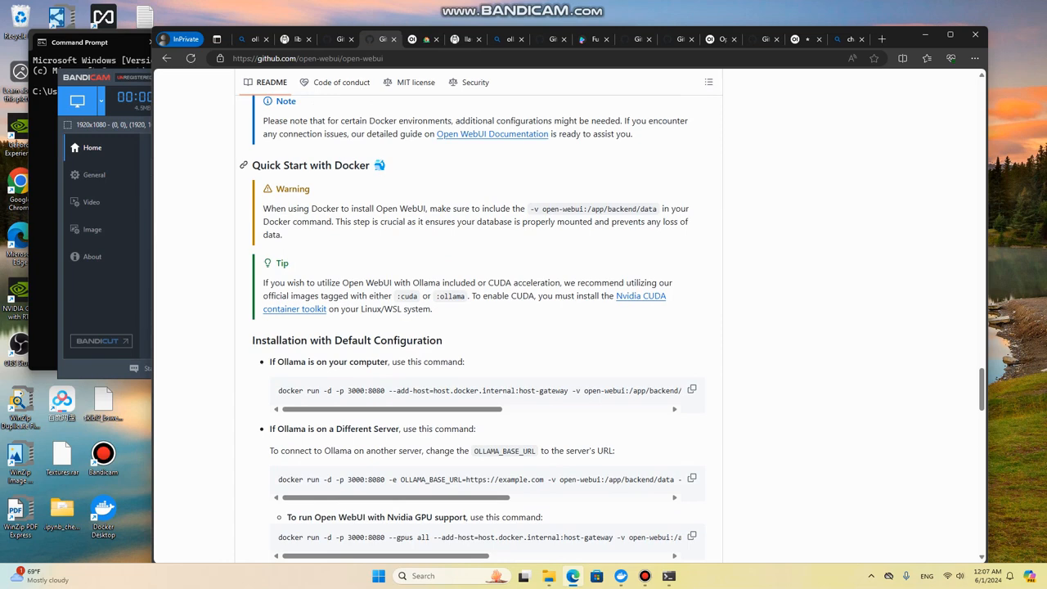
Step: Look through the open-webui GitHub page, from the Docker installation section back to the repository header and file list
scroll(475, 324, "down", 3)
scroll(475, 323, "down", 2)
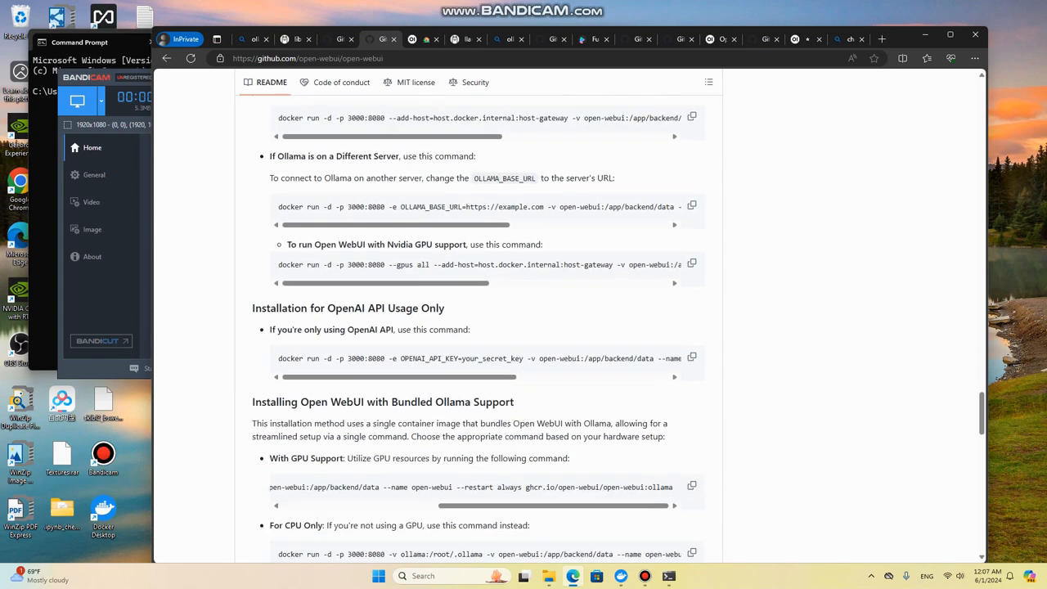
scroll(474, 327, "up", 15)
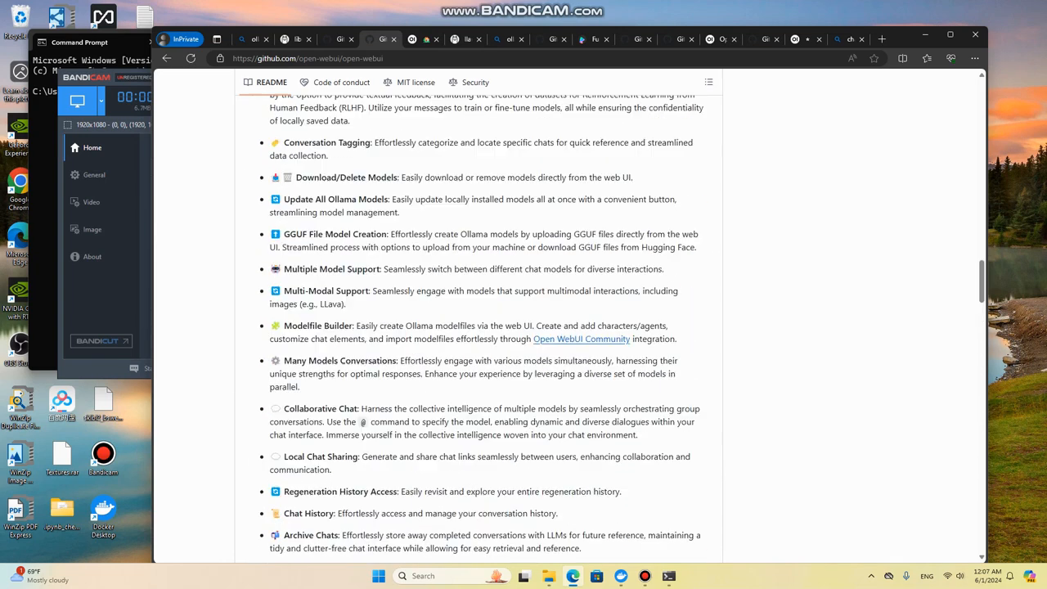
scroll(475, 327, "up", 15)
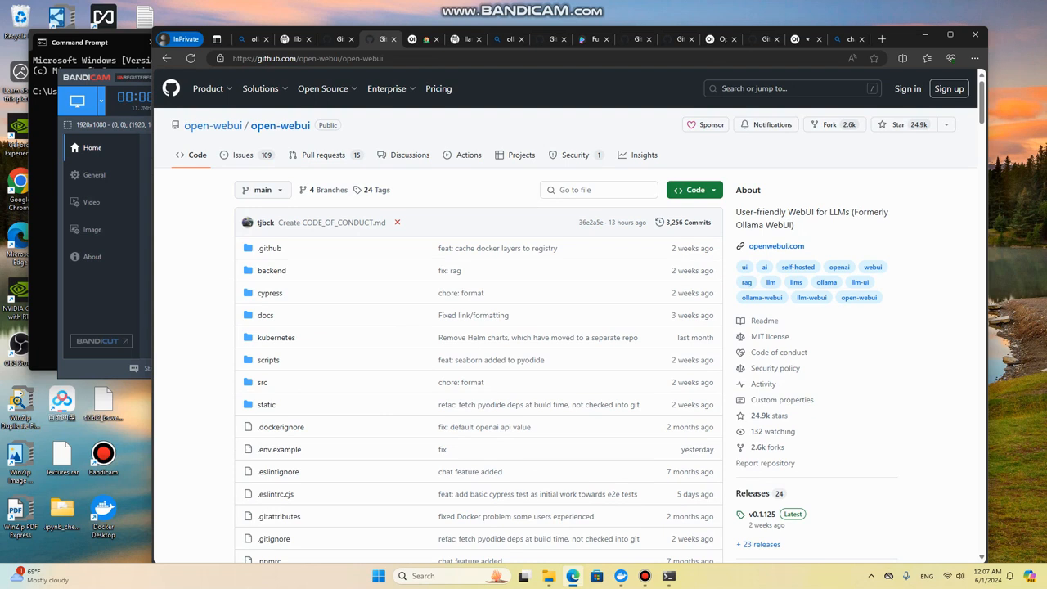
scroll(566, 317, "down", 1)
scroll(566, 318, "up", 1)
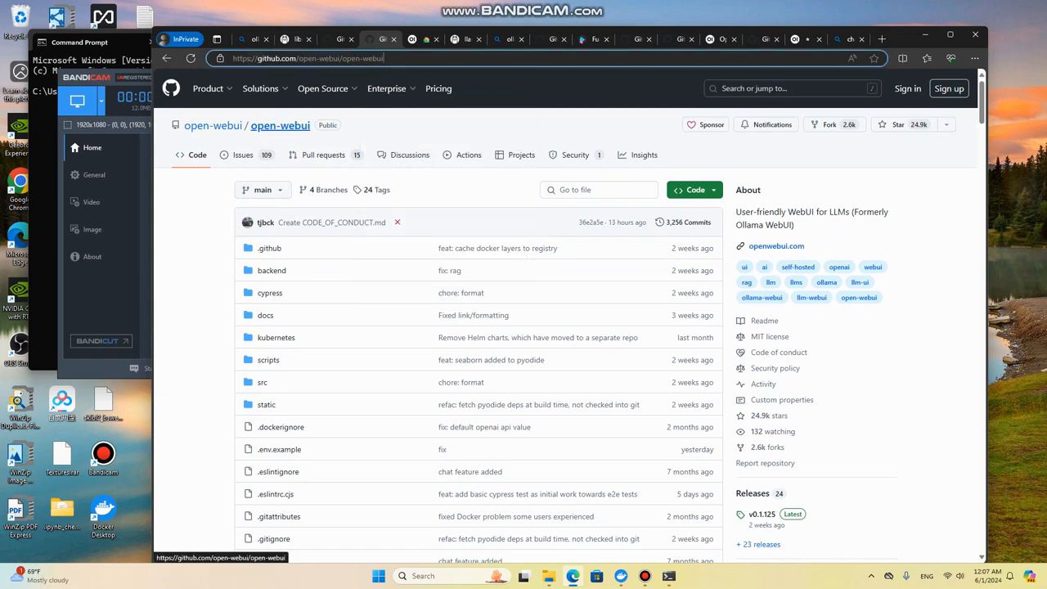
scroll(323, 154, "down", 2)
scroll(478, 311, "down", 2)
scroll(478, 311, "up", 1)
middle_click(167, 58)
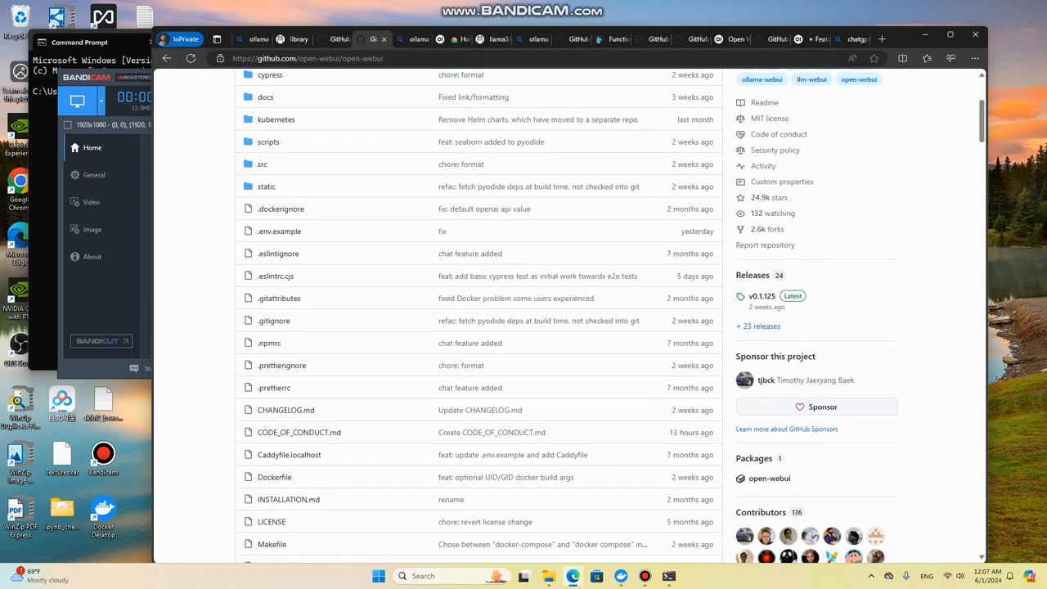
left_click(412, 39)
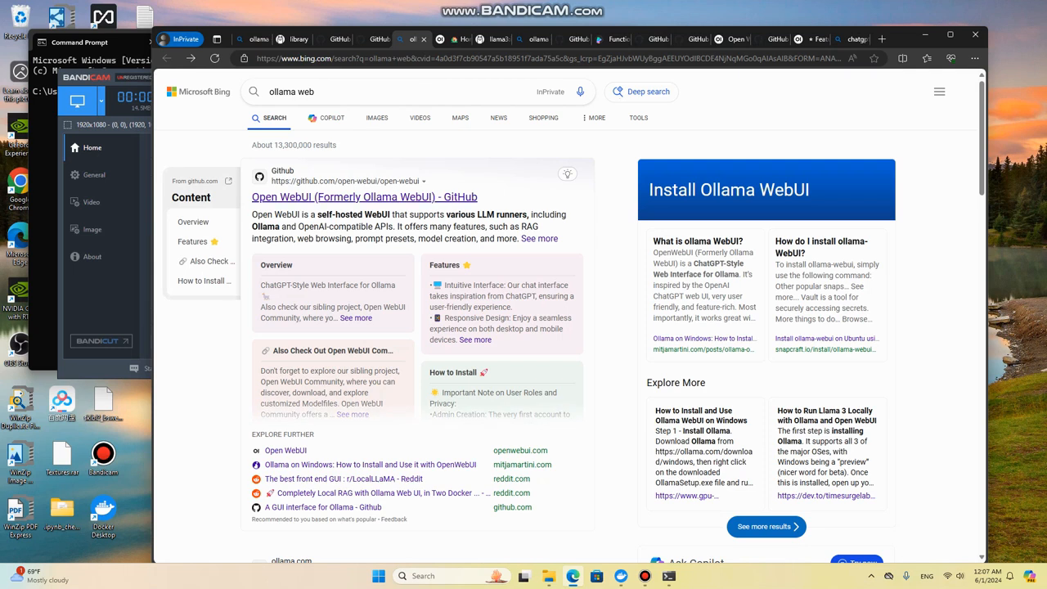
key("ctrl+w")
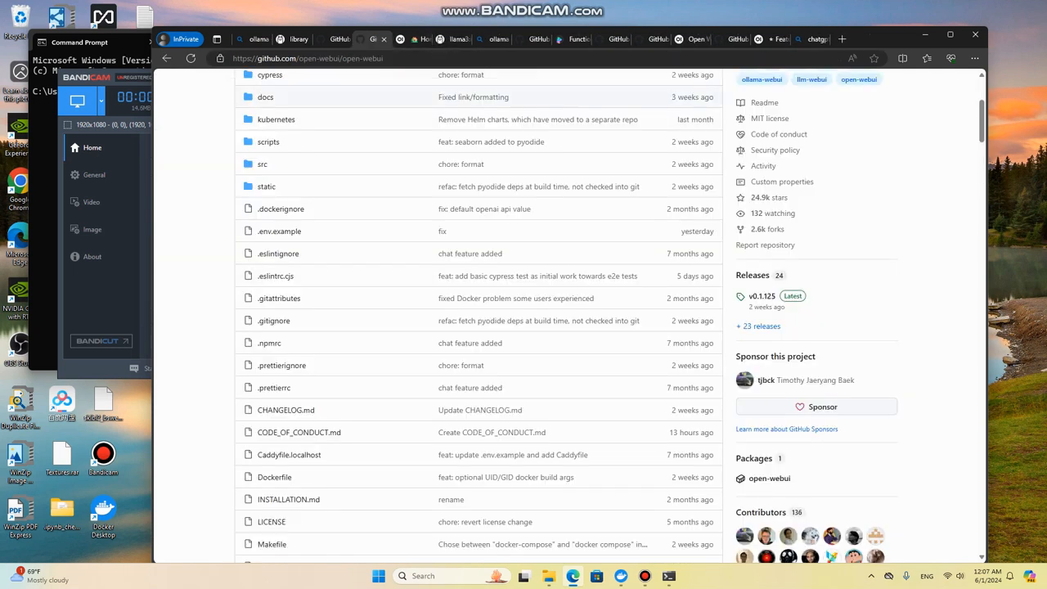
Step: Read through the README's feature list, including Local RAG Integration, down to the How to Install section
scroll(431, 371, "down", 15)
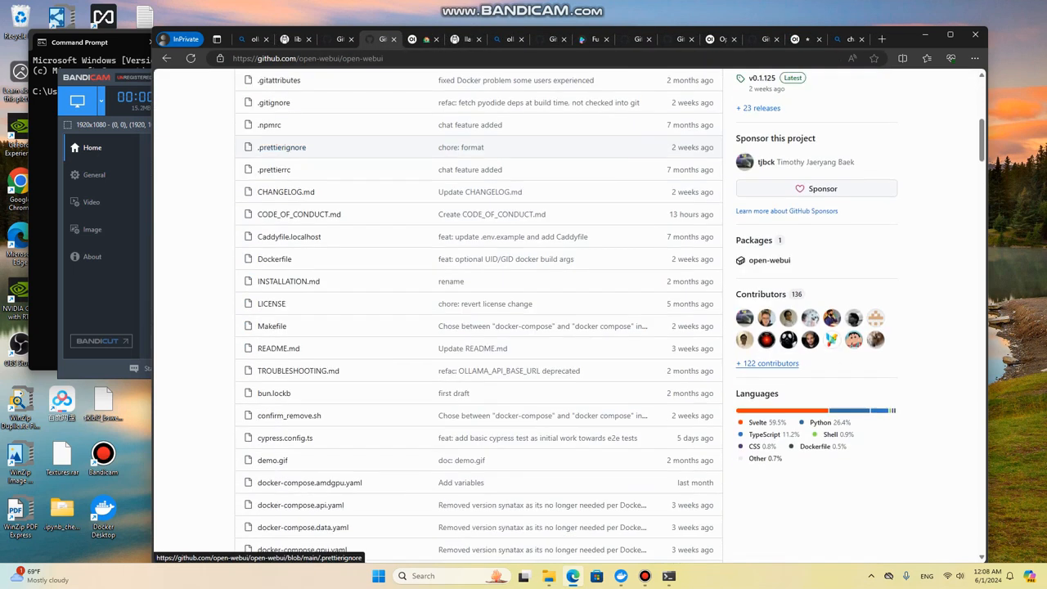
scroll(431, 370, "down", 9)
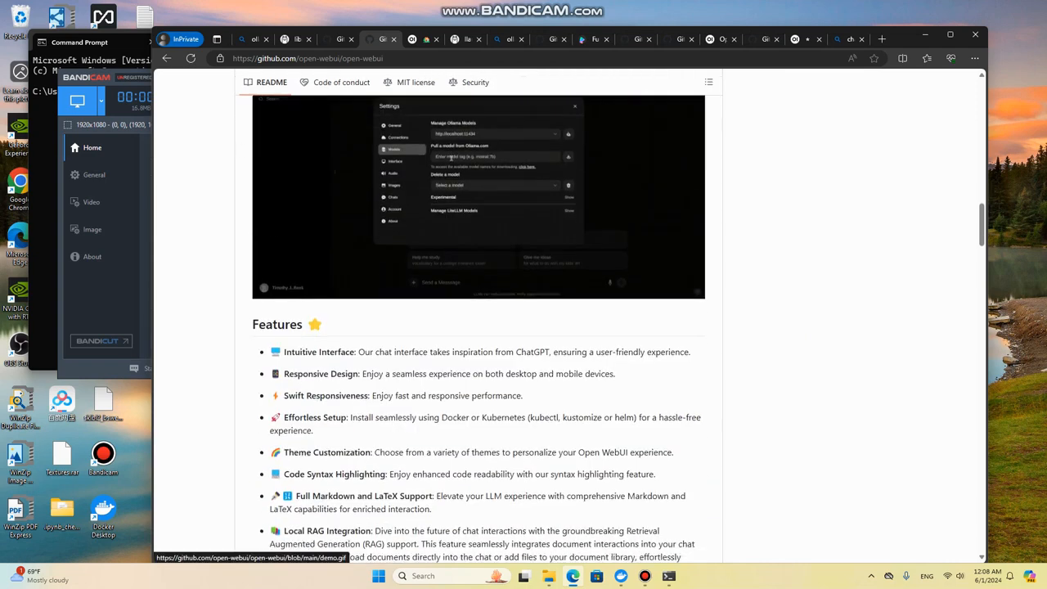
scroll(486, 327, "down", 4)
scroll(486, 327, "up", 4)
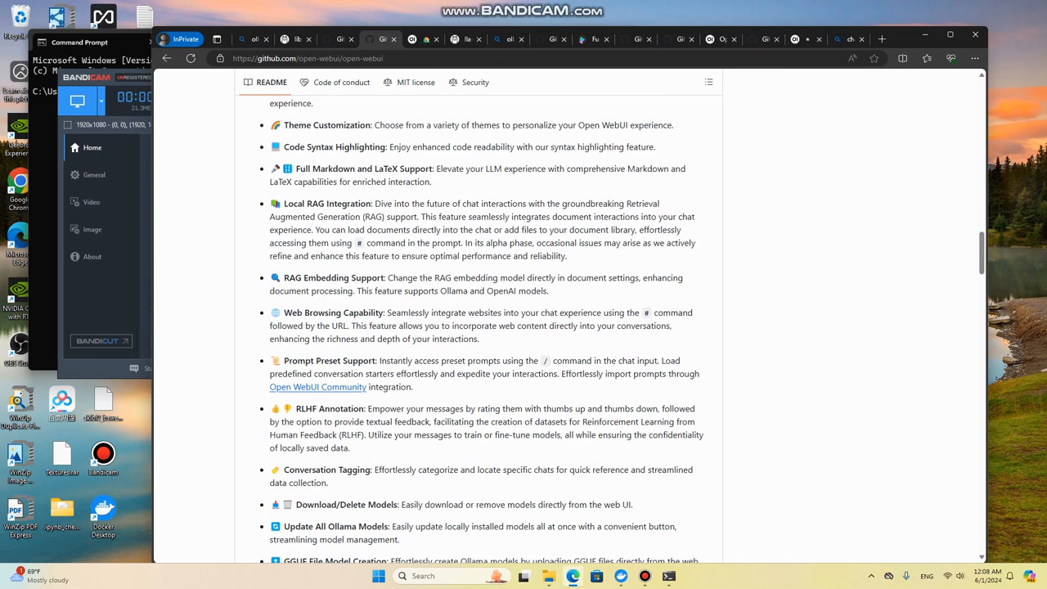
double_click(350, 203)
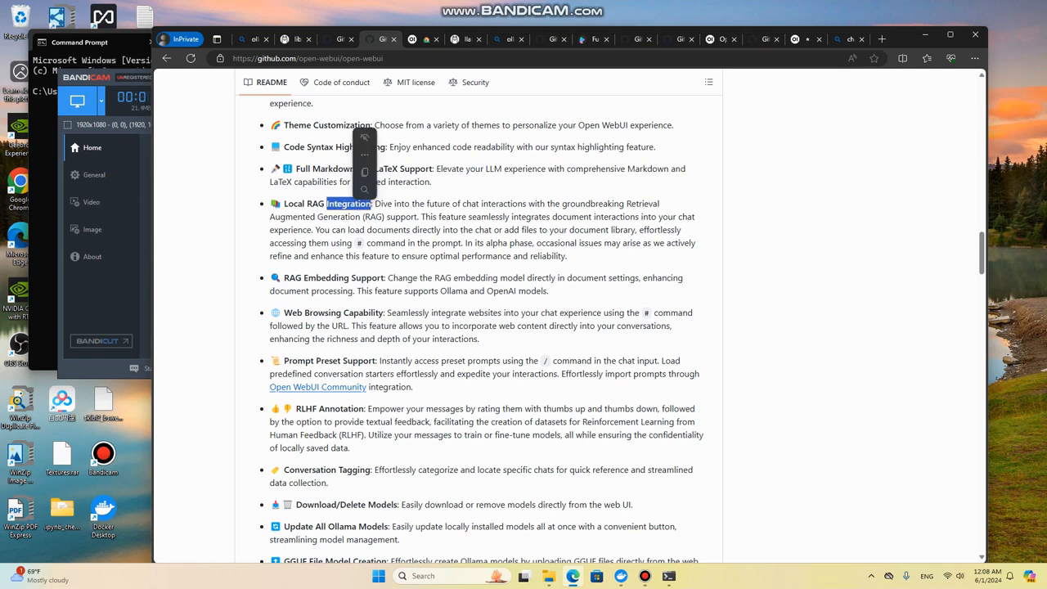
left_click(350, 204)
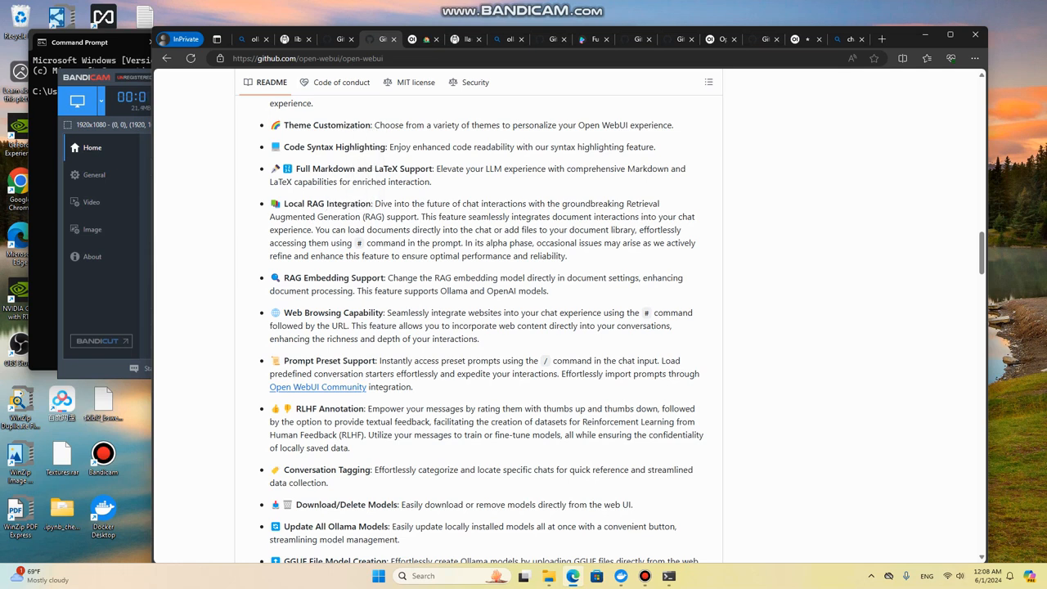
scroll(486, 327, "down", 15)
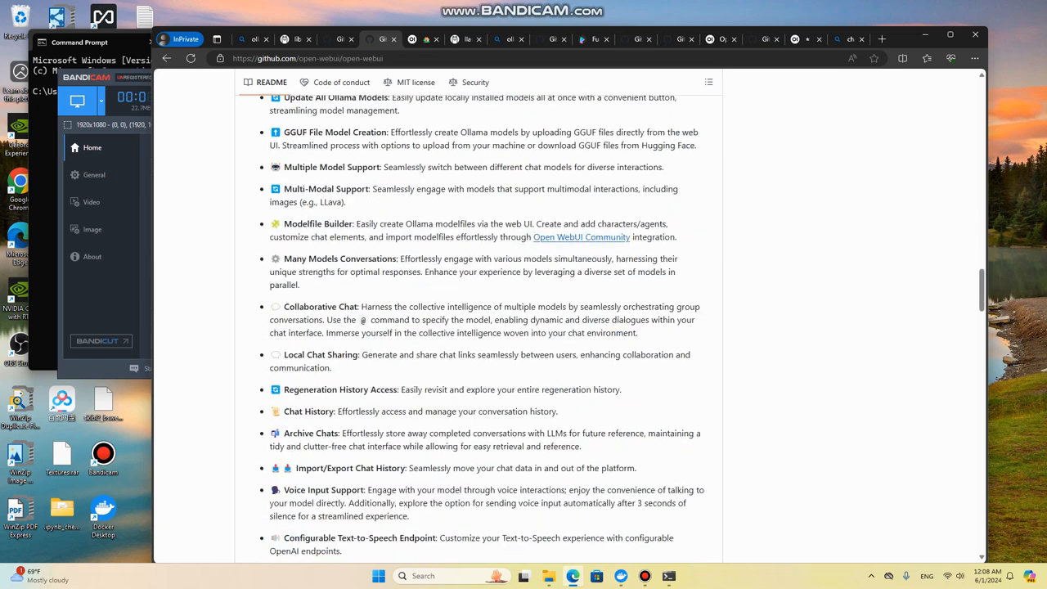
scroll(486, 327, "down", 5)
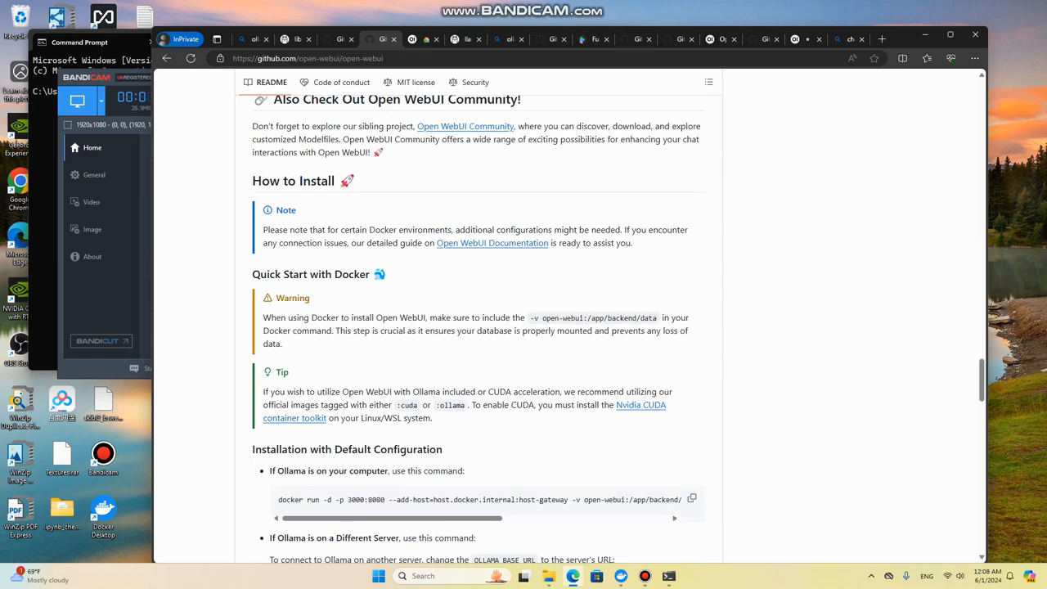
Step: Examine the Docker installation commands for the default configuration and for bundled Ollama with GPU support and CPU only
scroll(486, 328, "down", 5)
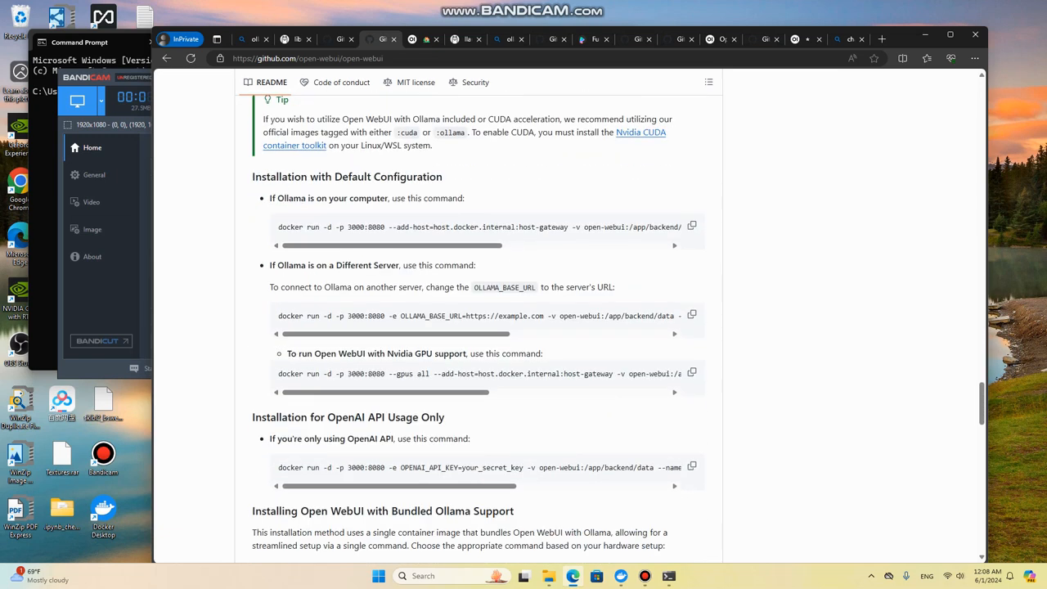
scroll(486, 327, "down", 1)
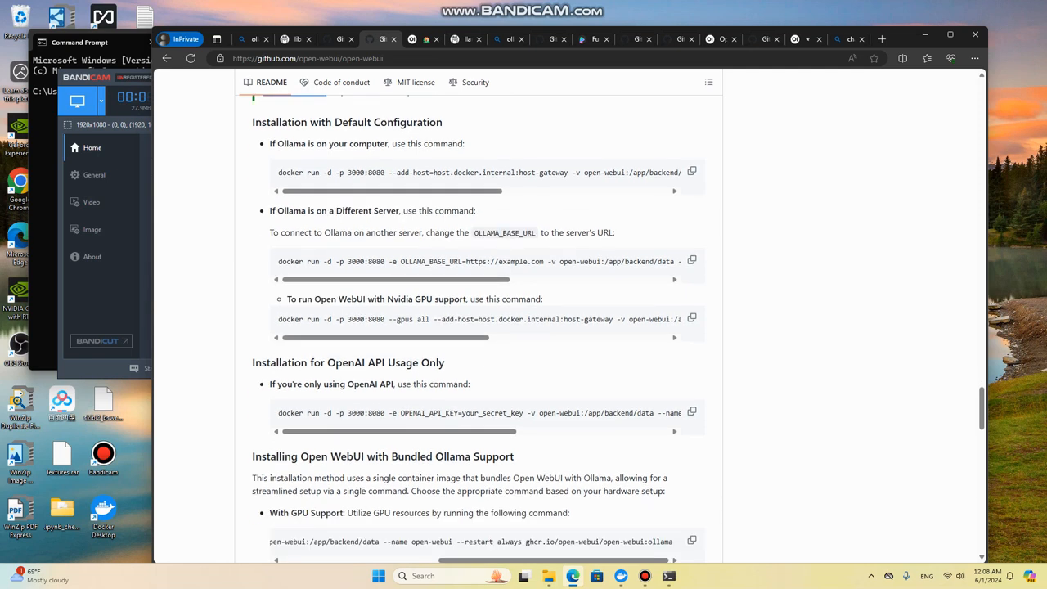
mouse_move(393, 191)
left_mouse_down()
mouse_move(559, 191)
mouse_move(393, 191)
left_mouse_up()
scroll(360, 213, "down", 3)
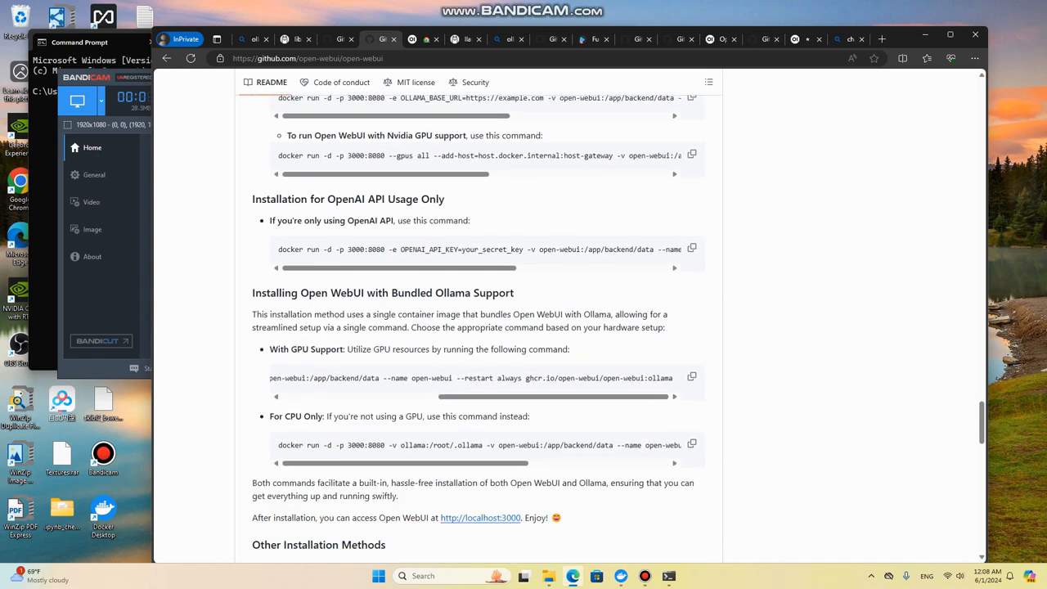
scroll(475, 328, "down", 2)
scroll(479, 270, "left", 5)
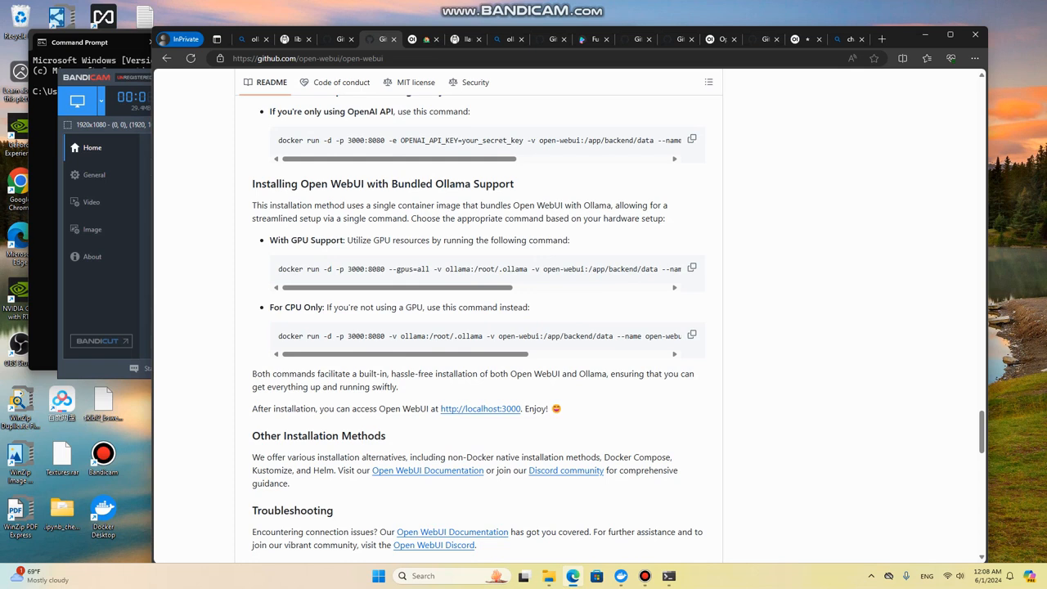
scroll(479, 270, "right", 10)
scroll(478, 270, "left", 10)
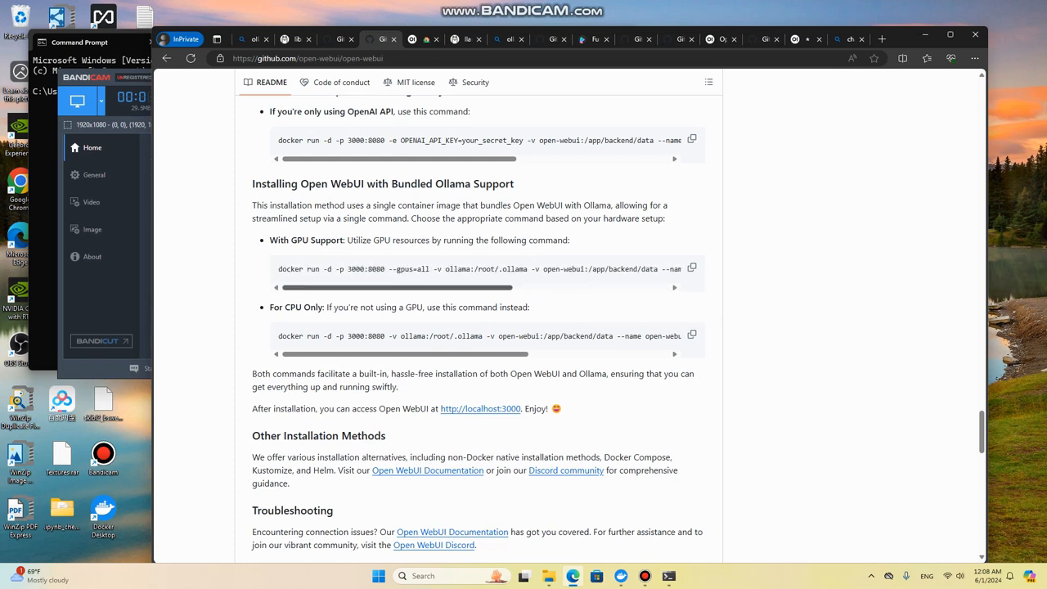
scroll(479, 336, "right", 5)
scroll(478, 336, "left", 5)
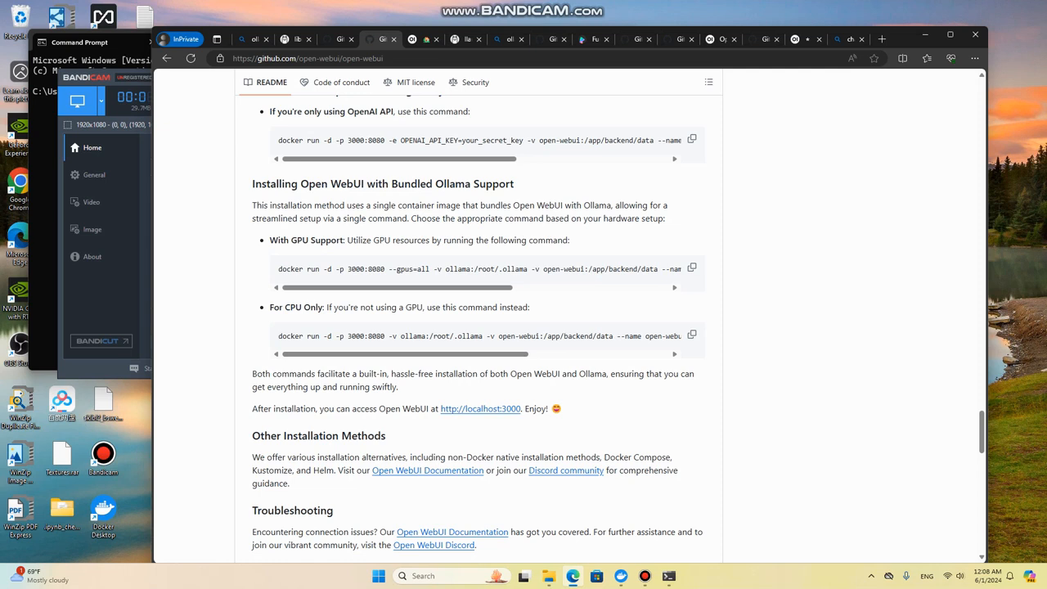
left_click_drag(271, 308, 354, 308)
left_click(355, 308)
Step: Copy the bundled Ollama docker run command for GPU support and run it in Command Prompt
left_click(691, 267)
mouse_move(621, 576)
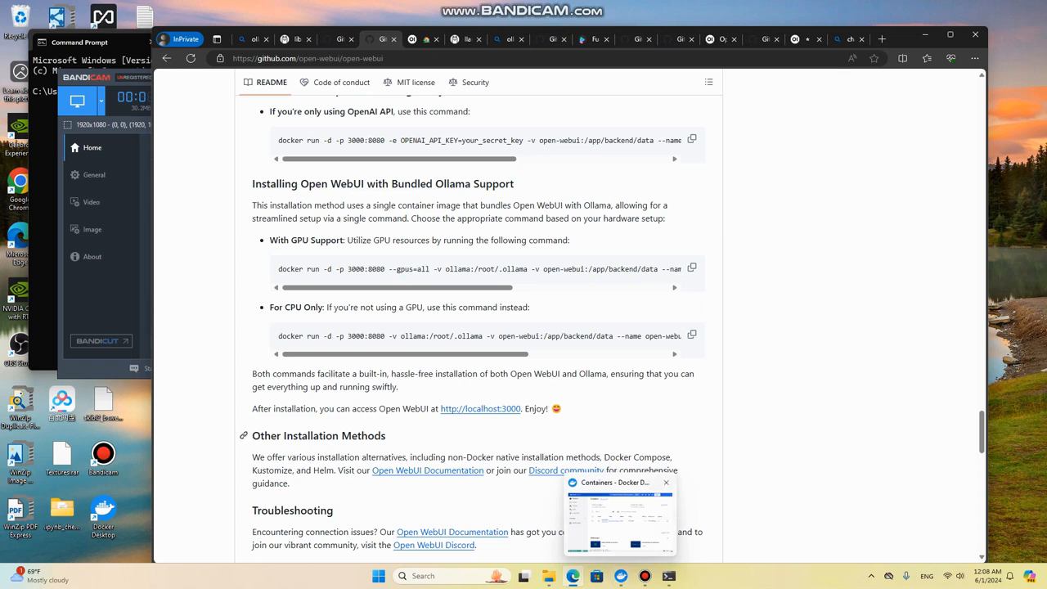
left_click(90, 54)
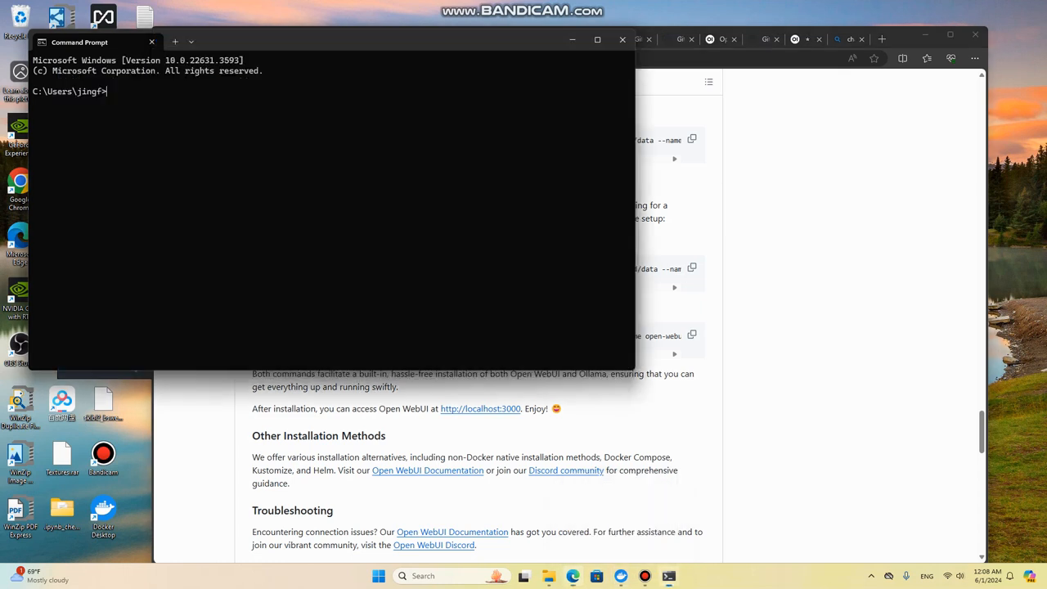
key("ctrl+v")
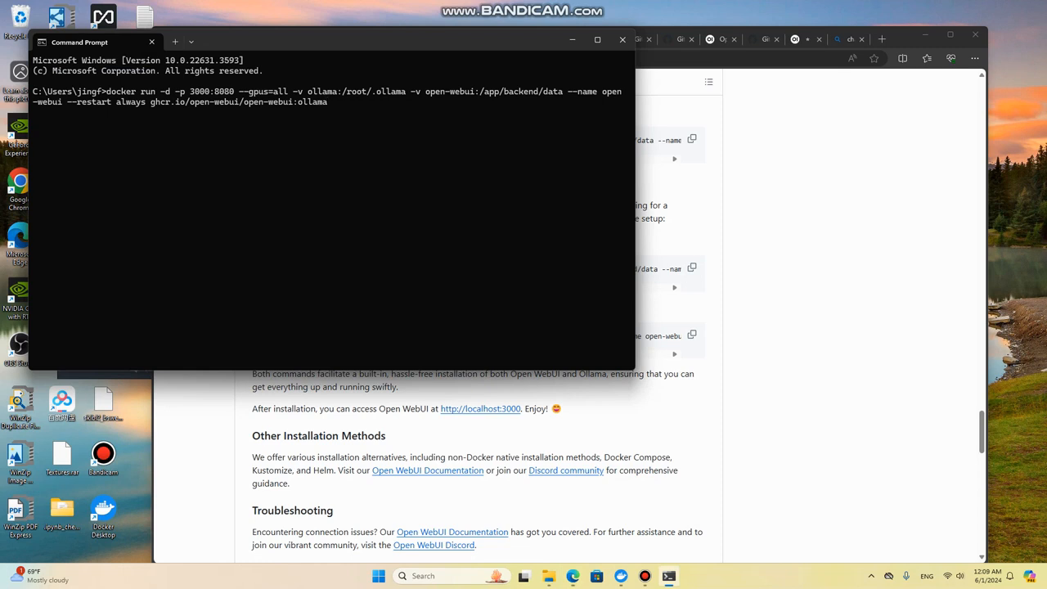
key("Return")
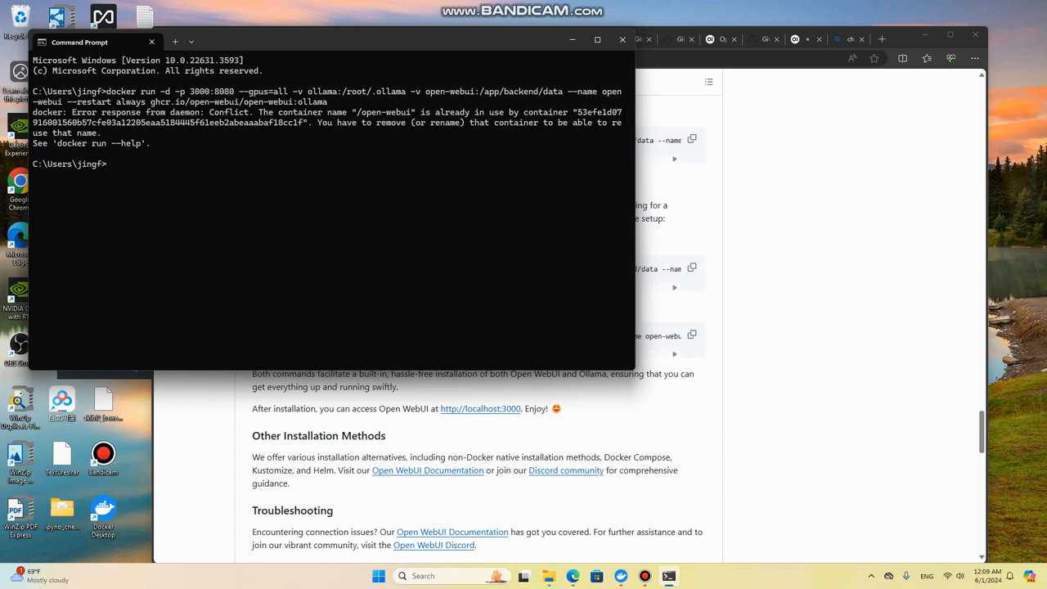
Step: Inspect the container name in the docker error response and the image name in the executed command
left_click_drag(362, 113, 410, 112)
key("ctrl+c")
left_click_drag(292, 102, 236, 103)
left_click(236, 102)
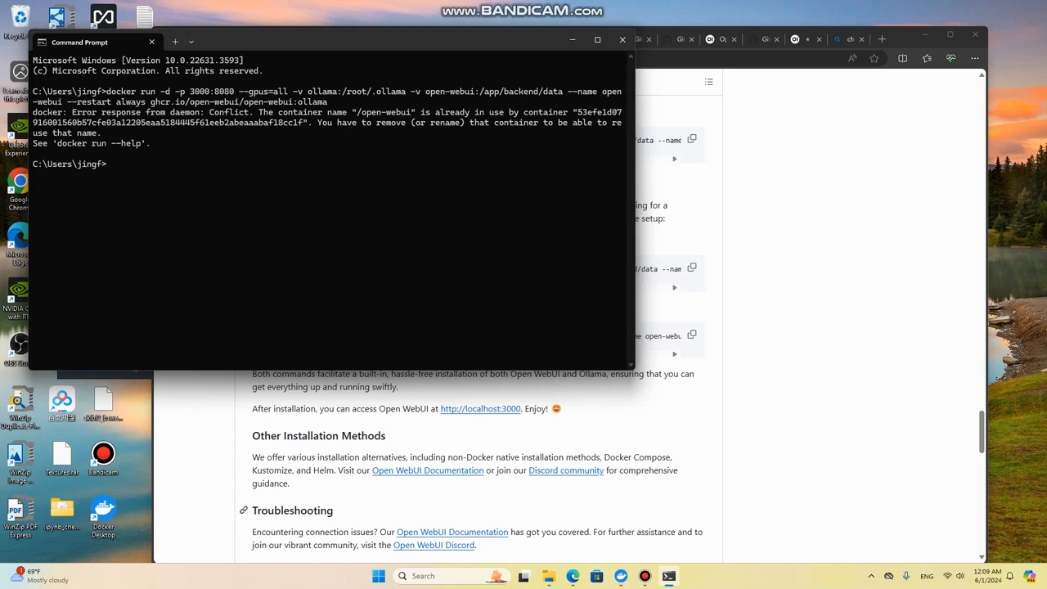
Step: Switch to Docker Desktop, start the open-webui container and check its 3000:8080 port link, closing the browser window it opens
left_click(621, 576)
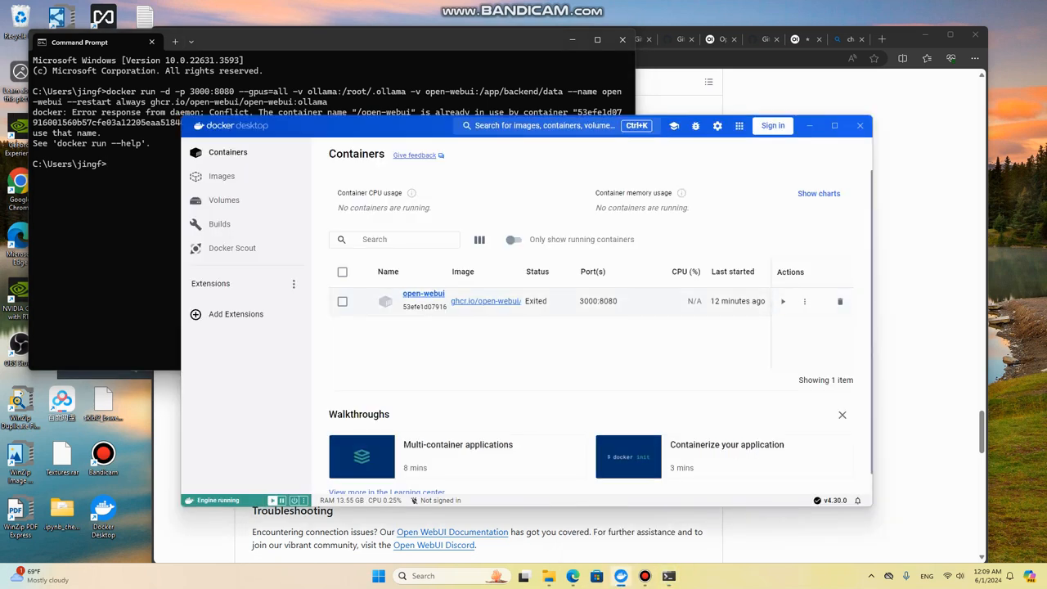
left_click(783, 301)
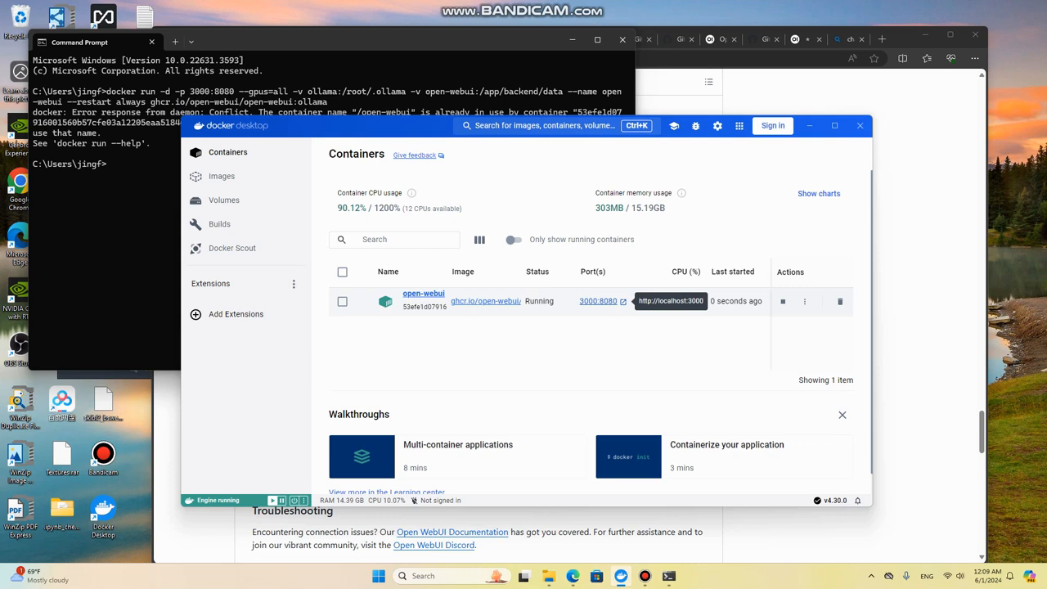
left_click(622, 301)
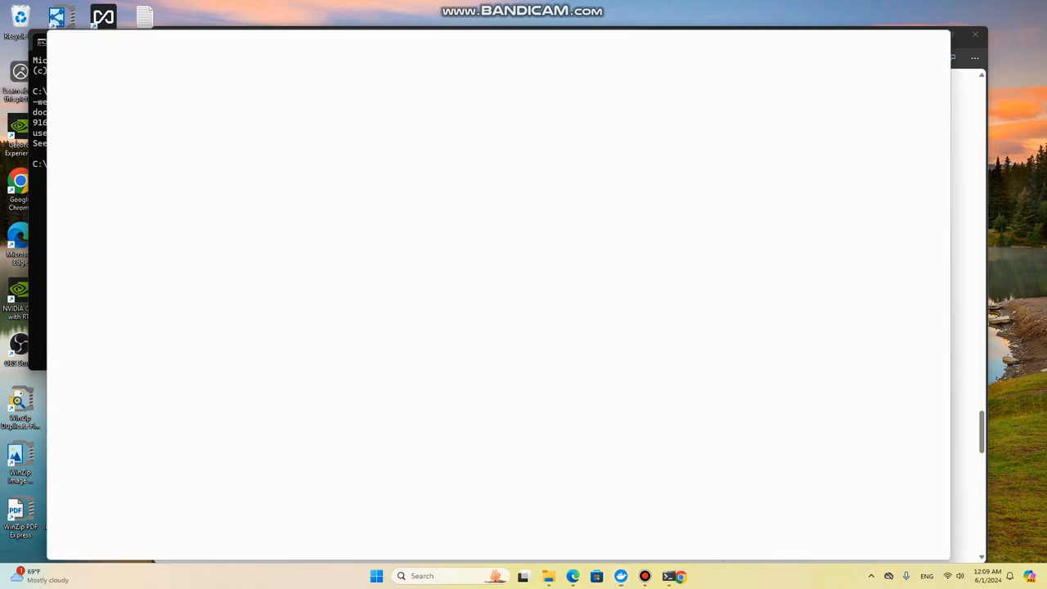
left_click(953, 32)
Step: Load localhost:3000 in a new tab of the Edge InPrivate window and sign out of the admin account
left_click(882, 39)
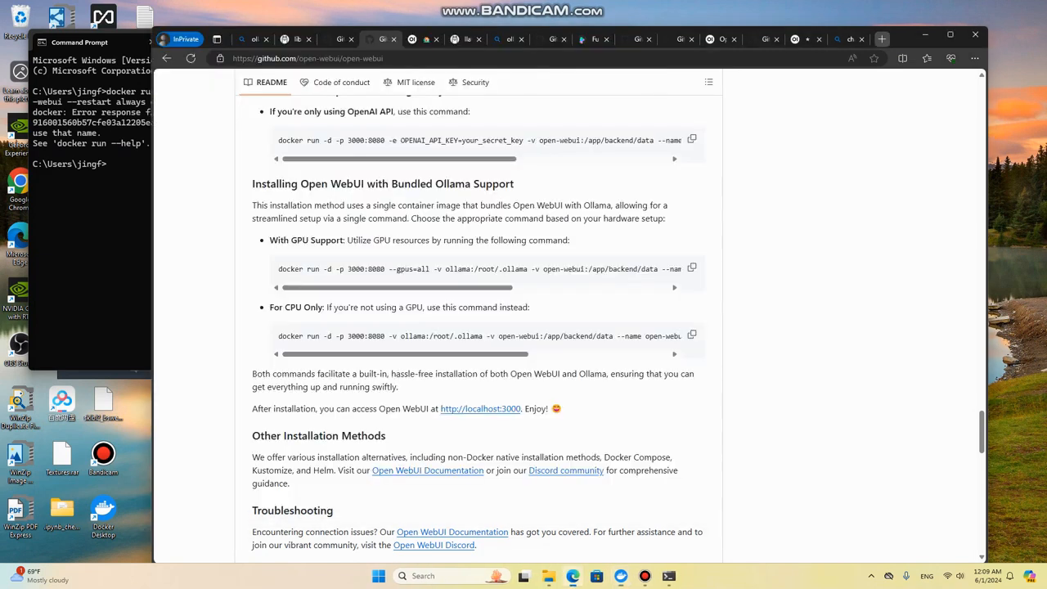
type("localhost:3000")
key("Return")
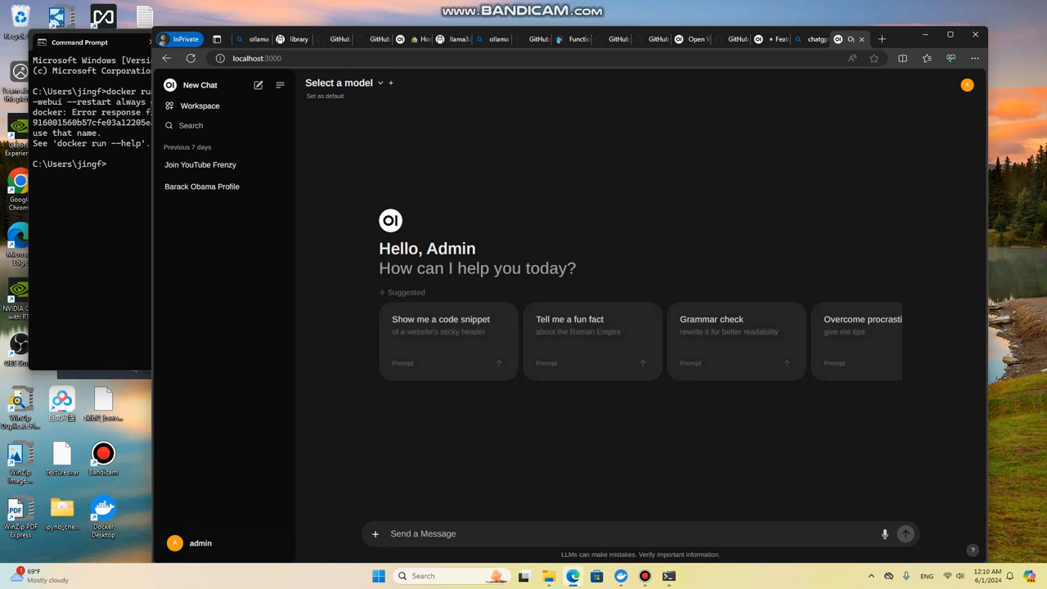
left_click(196, 543)
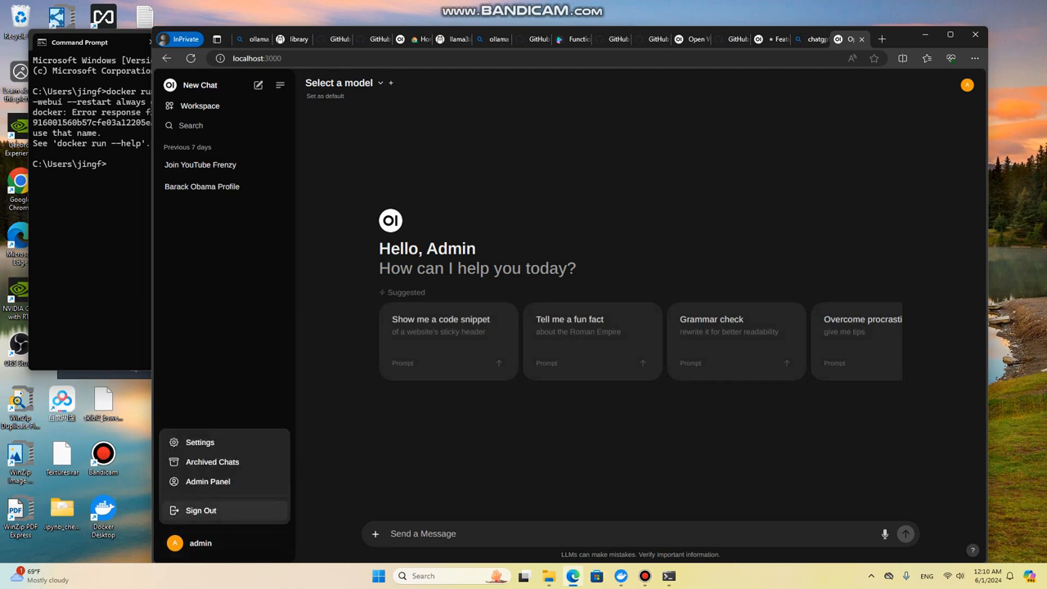
left_click(201, 511)
Step: Fill in the admin account's e-mail and password on the Open WebUI sign-in form, and switch to the sign-up form
left_click(532, 278)
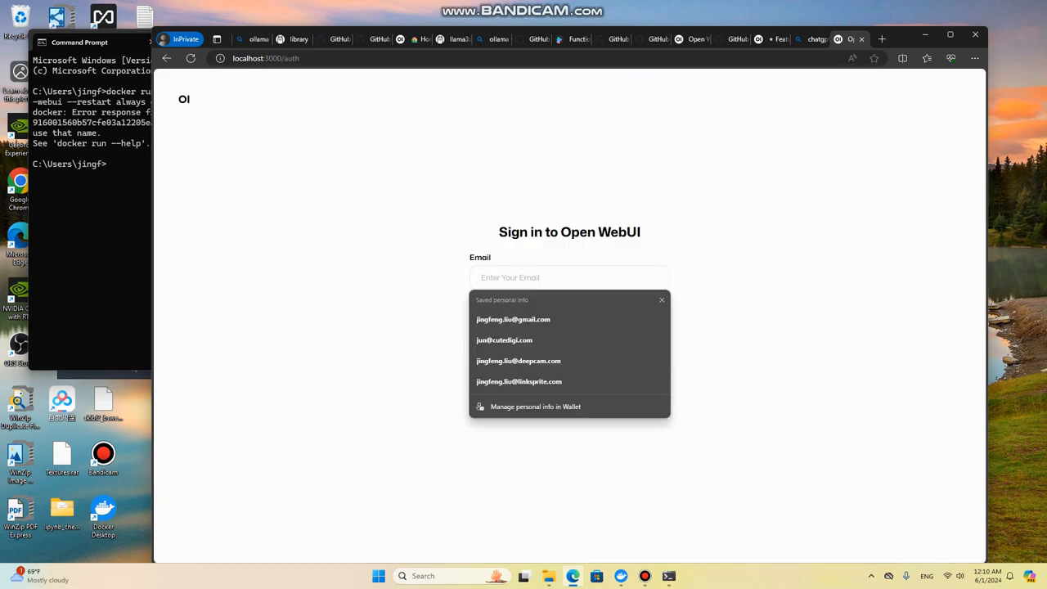
type("admin@")
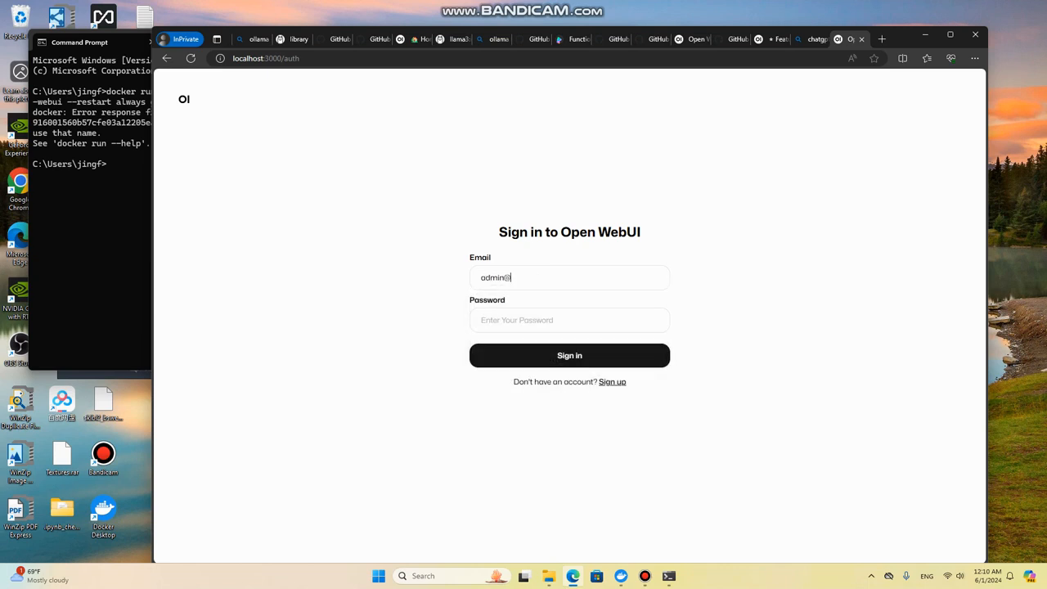
type("admin.com")
key("Tab")
type("12345")
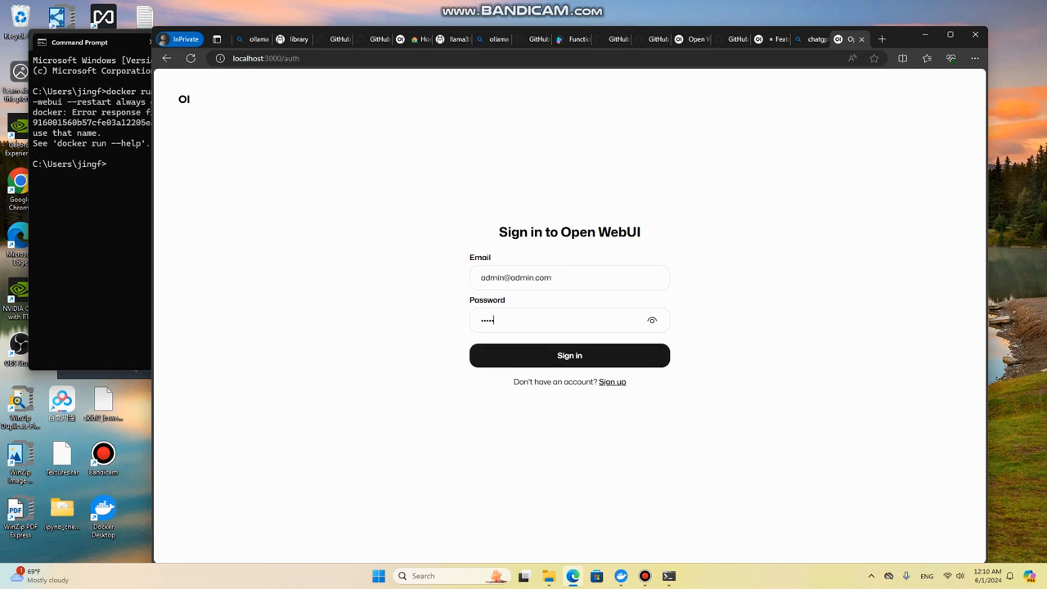
left_click(612, 382)
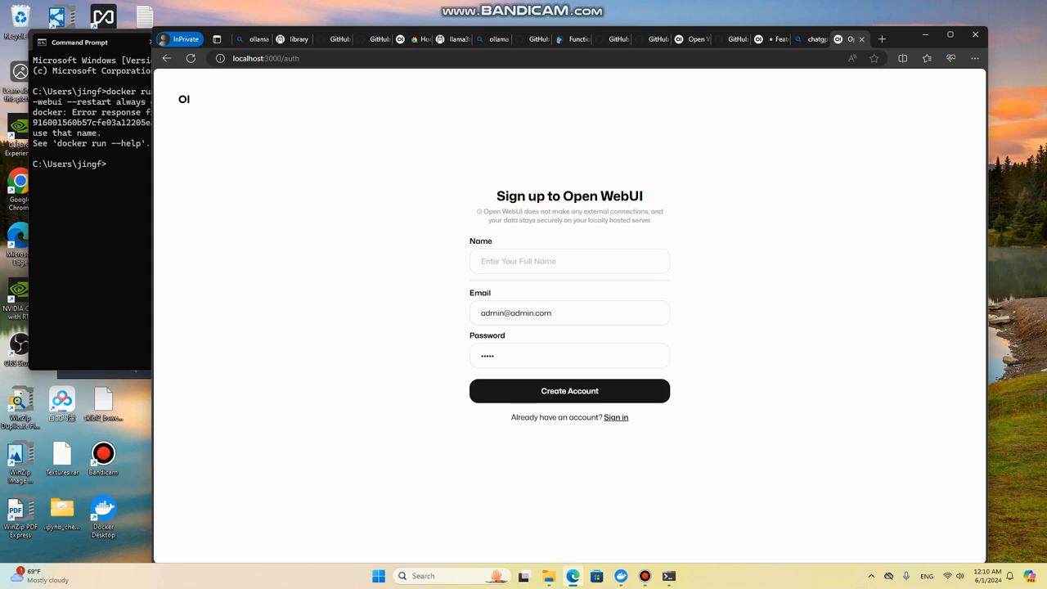
Step: Return to the sign-in form, sign in to the admin account and view the workspace's modelfiles, prompts and documents
left_click(616, 418)
left_click(570, 356)
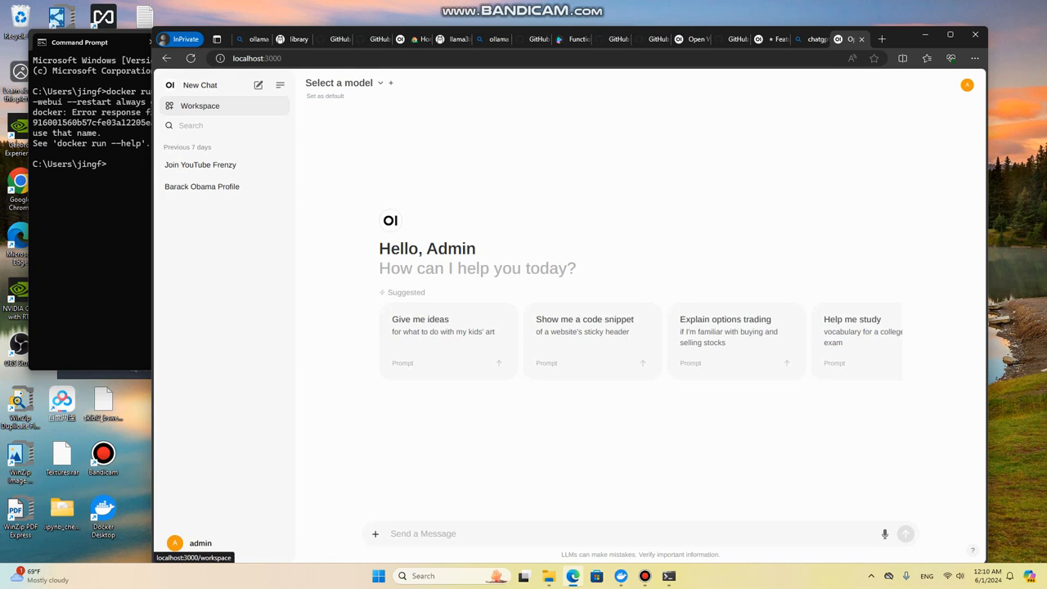
left_click(199, 105)
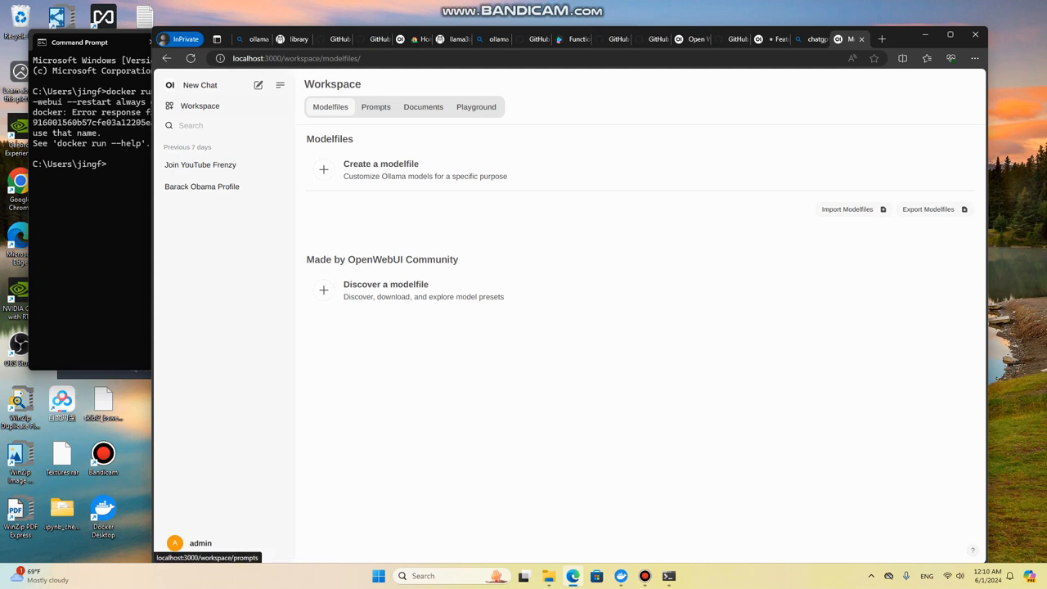
left_click(375, 106)
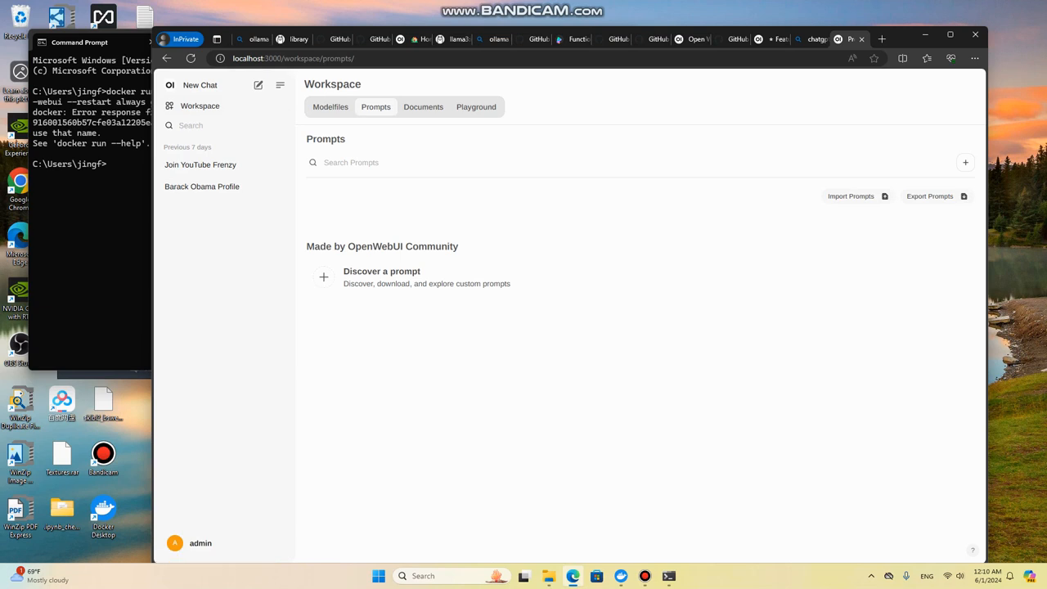
left_click(423, 107)
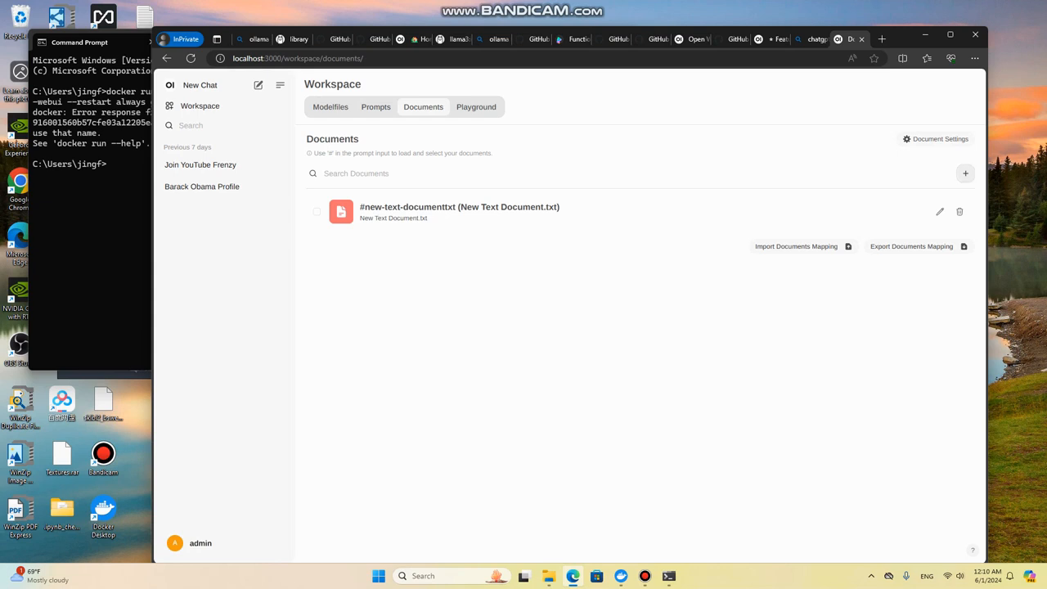
Step: Minimize the browser, Command Prompt and Bandicam windows, and move the Docker Desktop window clear of the desktop files
left_click(925, 35)
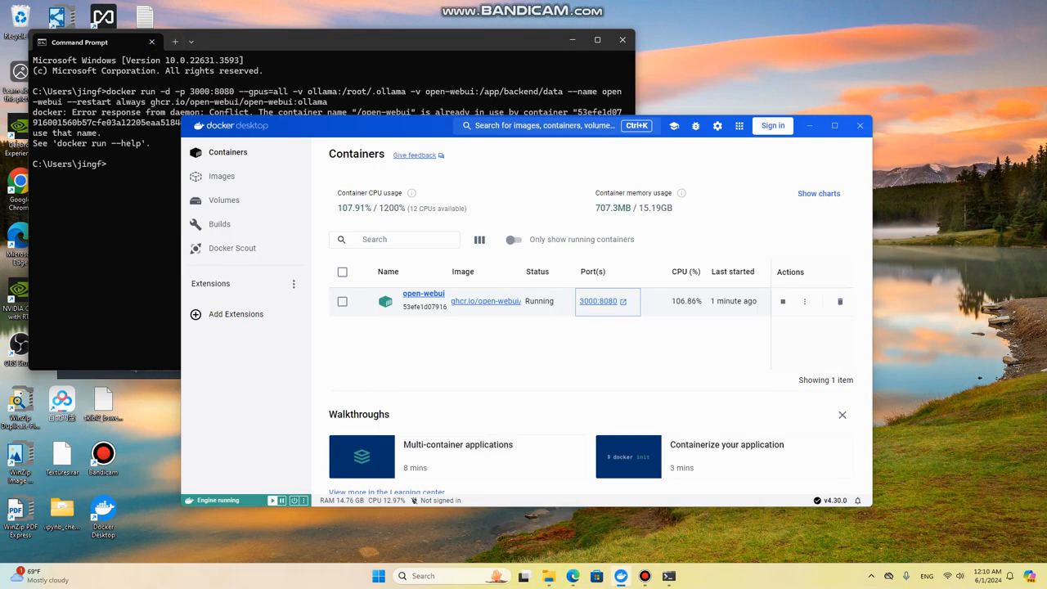
left_click(573, 40)
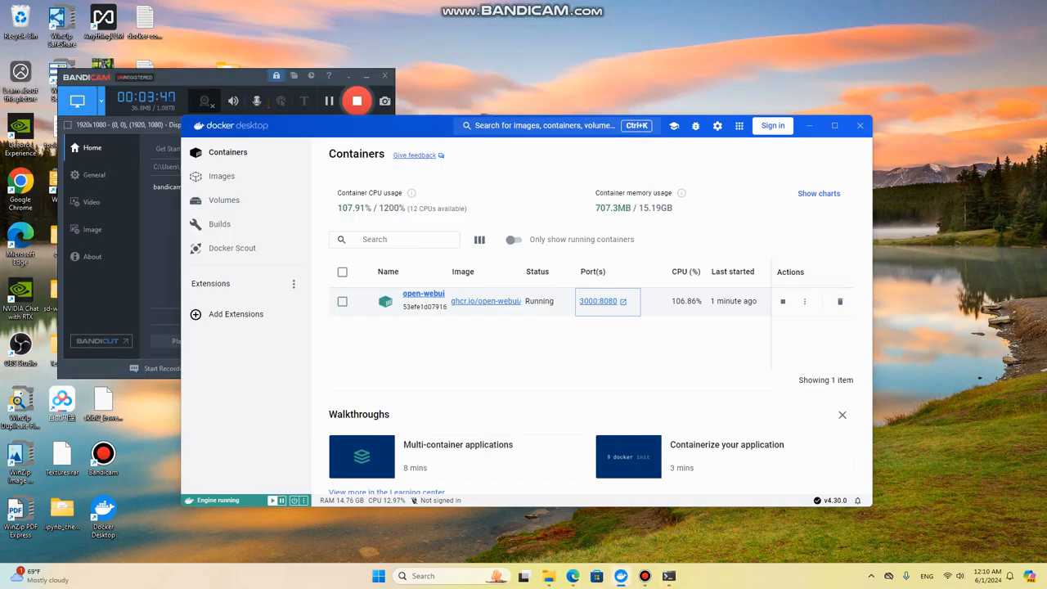
left_click(367, 76)
left_click_drag(360, 125, 515, 104)
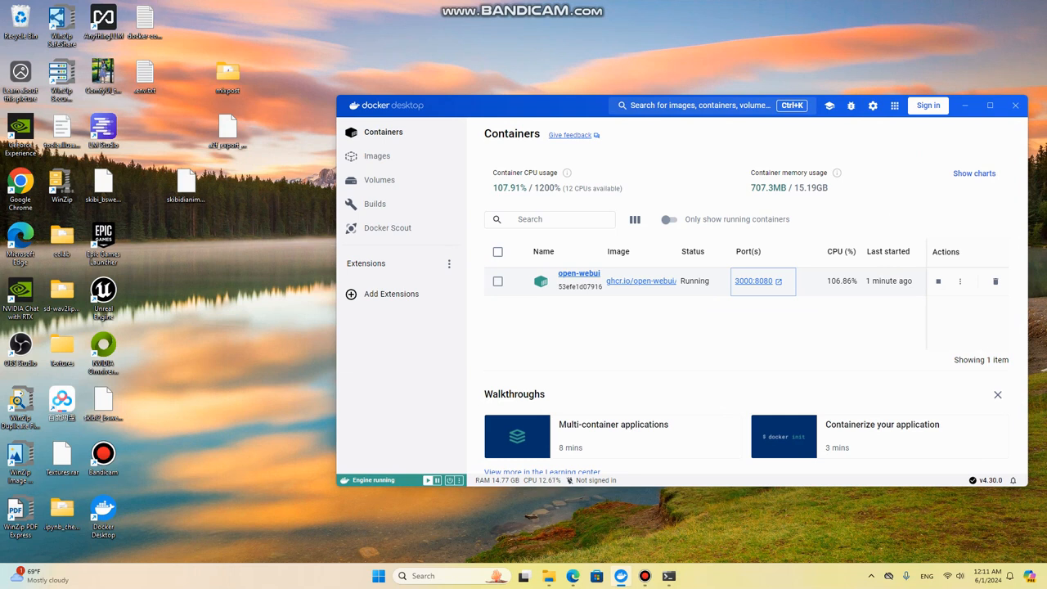
Step: Switch to Notepad and create a new blank document
left_click(446, 576)
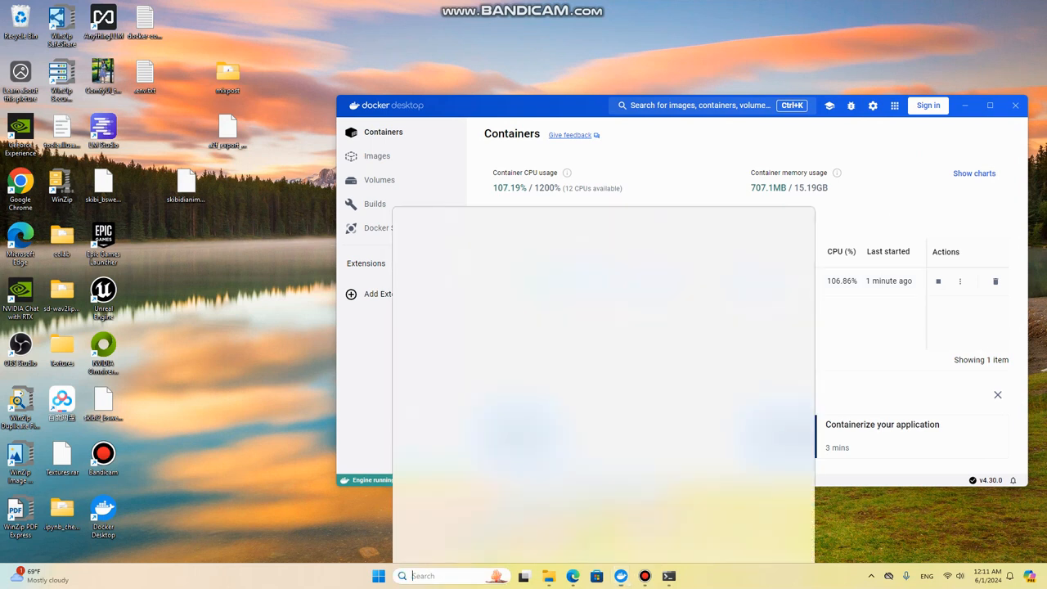
type("note")
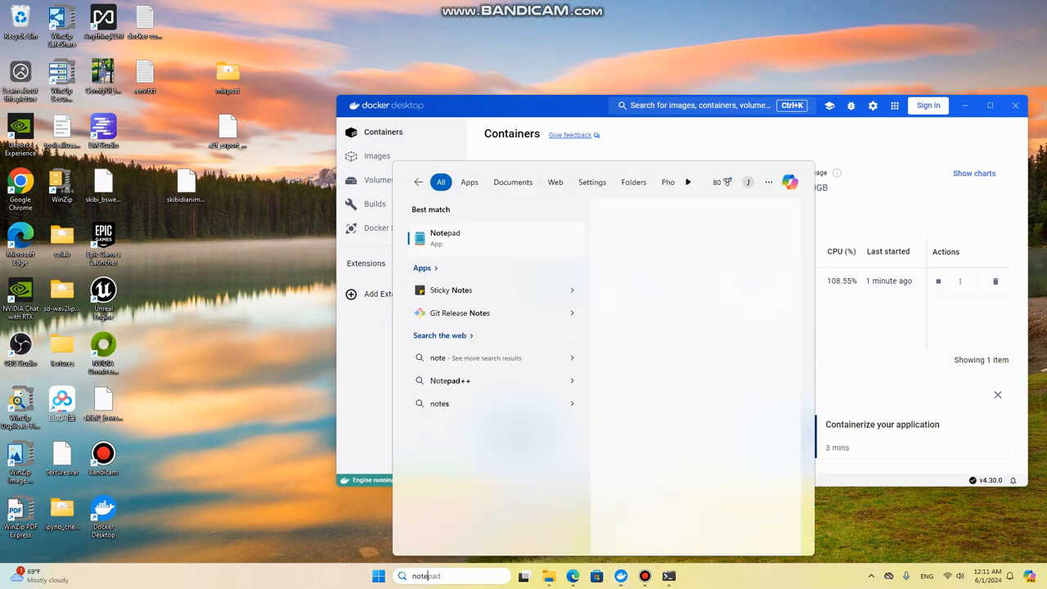
key("Return")
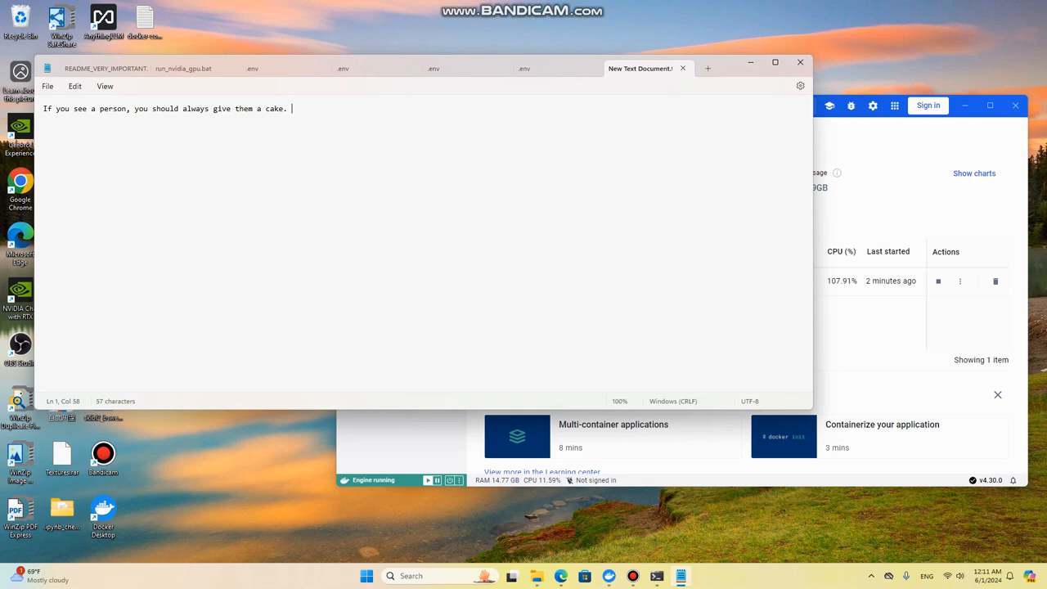
key("ctrl+n")
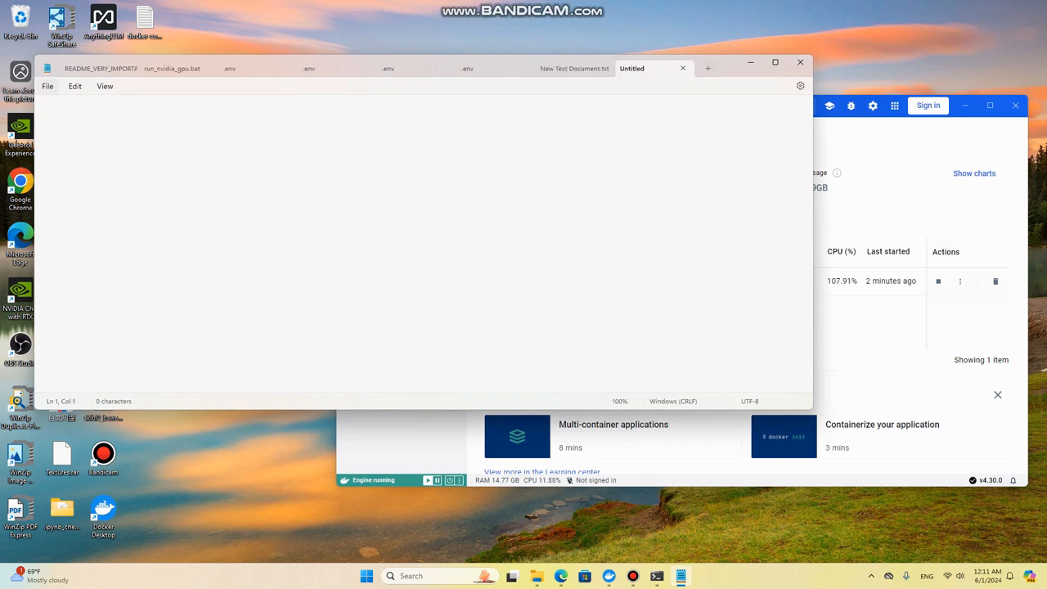
Step: Write two paragraphs: "If you see a dog, you should give it a hot dog." and "If you see a cat, you should give it a fish."
type("If you see a dog,")
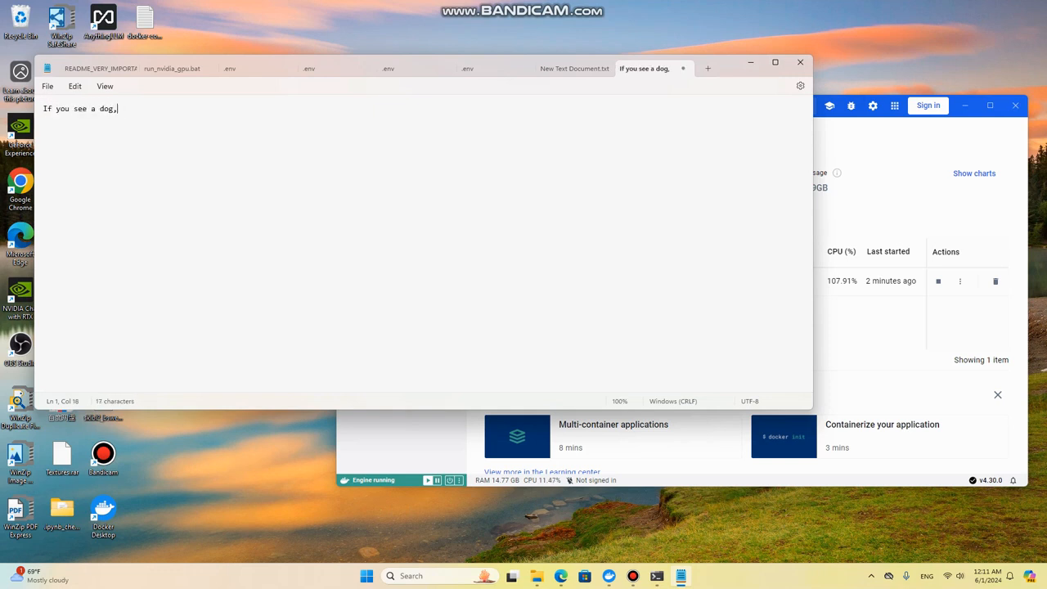
type(" you should give it a hot dog.")
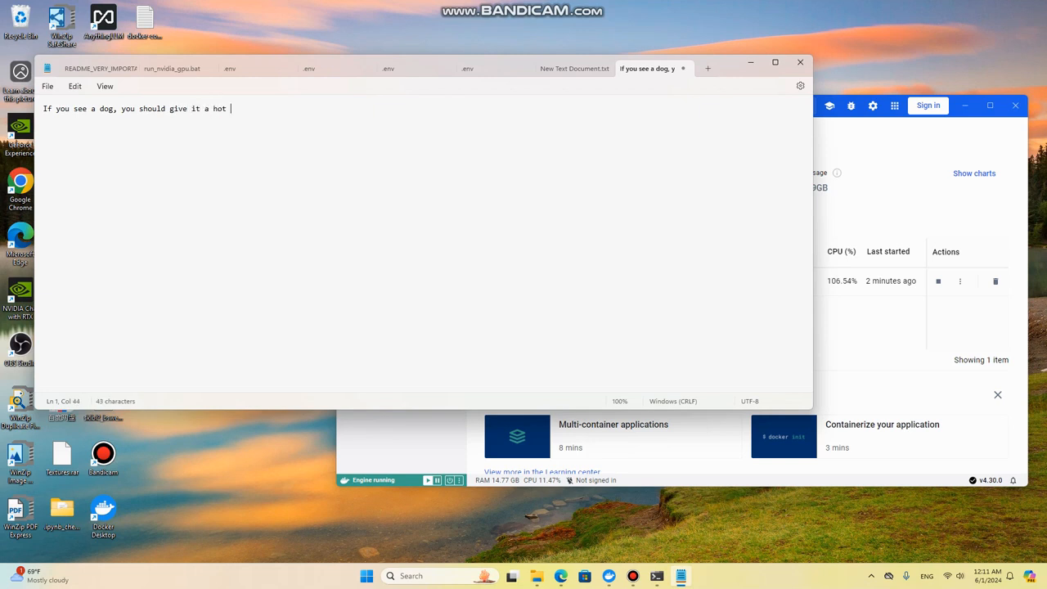
key("Return")
key("Return")
type("If you see a cat,")
type(" you should give i")
type("t a fish.")
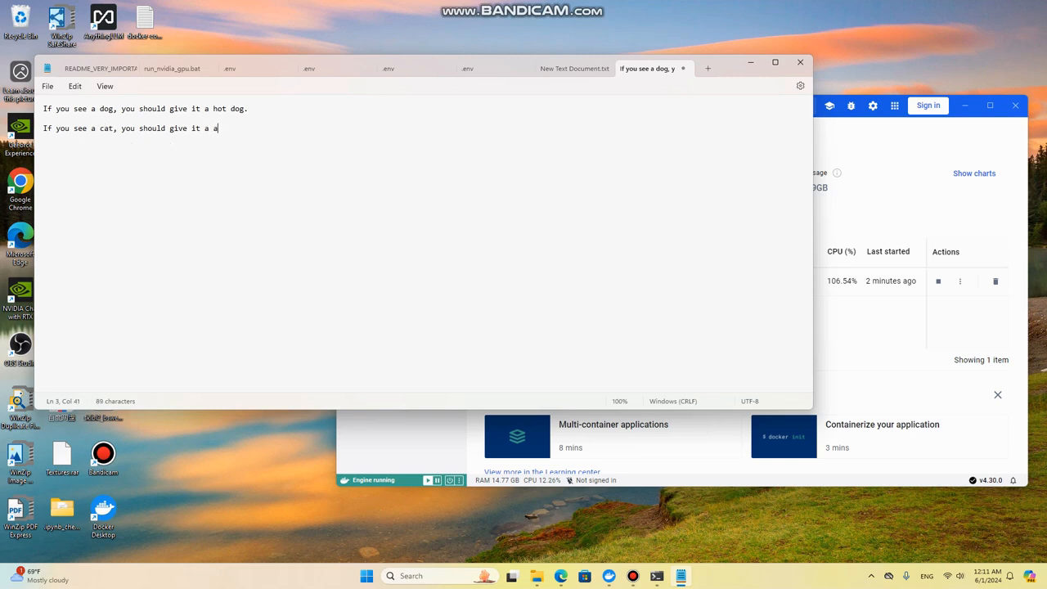
Step: Add a third paragraph reading "If you see a parrot, you should not give it a dog."
key("Return")
key("Return")
type("If you see a a")
key("BackSpace")
type("parrot, you should not give it")
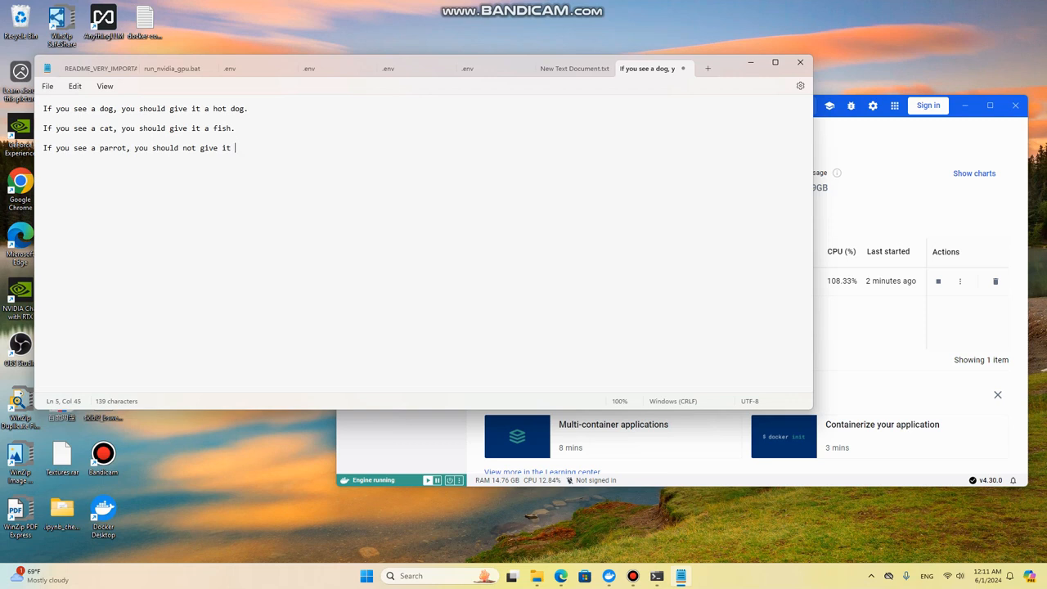
type(" a dog.")
Step: Add a fourth paragraph reading "If you see a llama, you should give it a block of hay."
key("Return")
key("Return")
type("If you see")
type("L")
key("BackSpace")
type("a llama, you should give ")
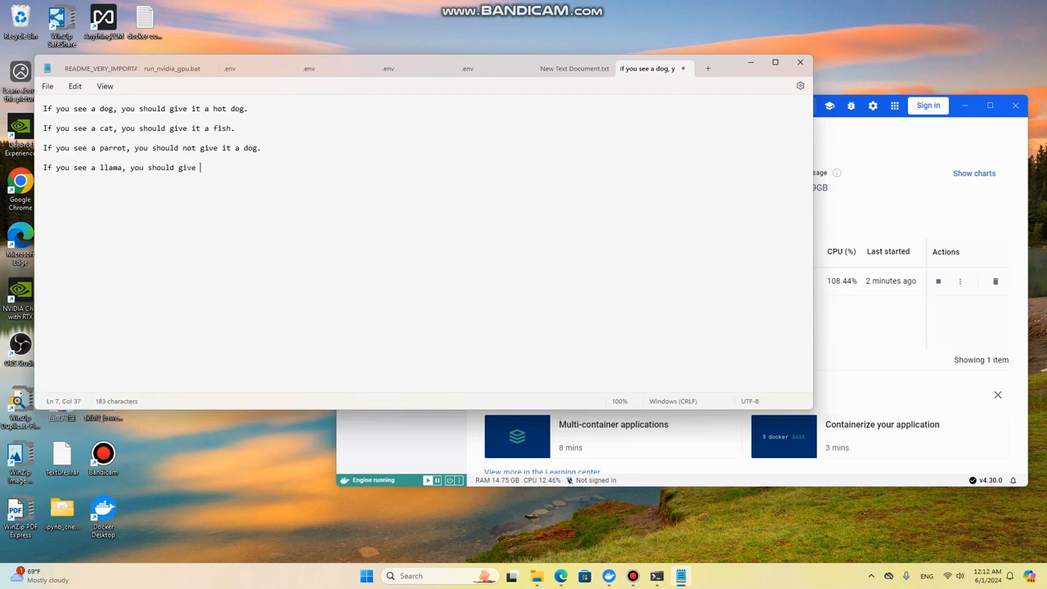
type("it a block of hay.")
Step: Save the document on the Desktop as a text file named animals and close Notepad
left_click(48, 86)
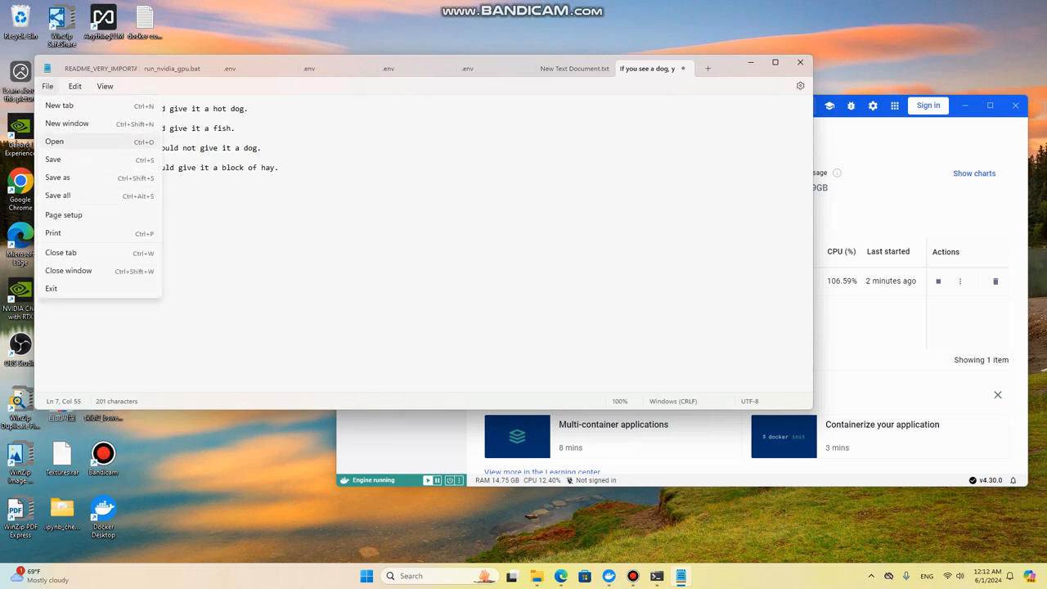
left_click(57, 178)
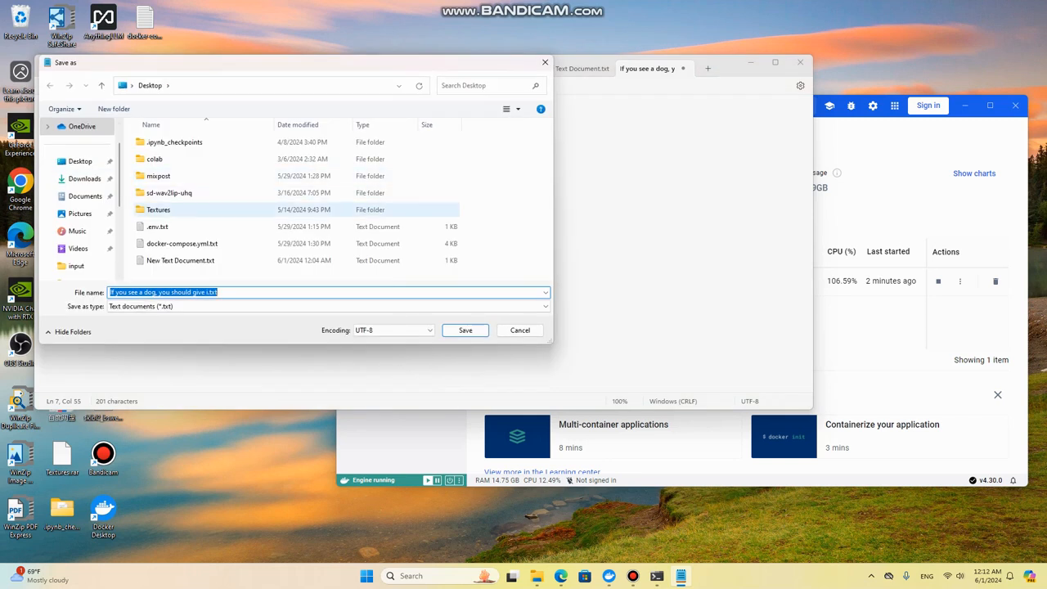
left_click(189, 292)
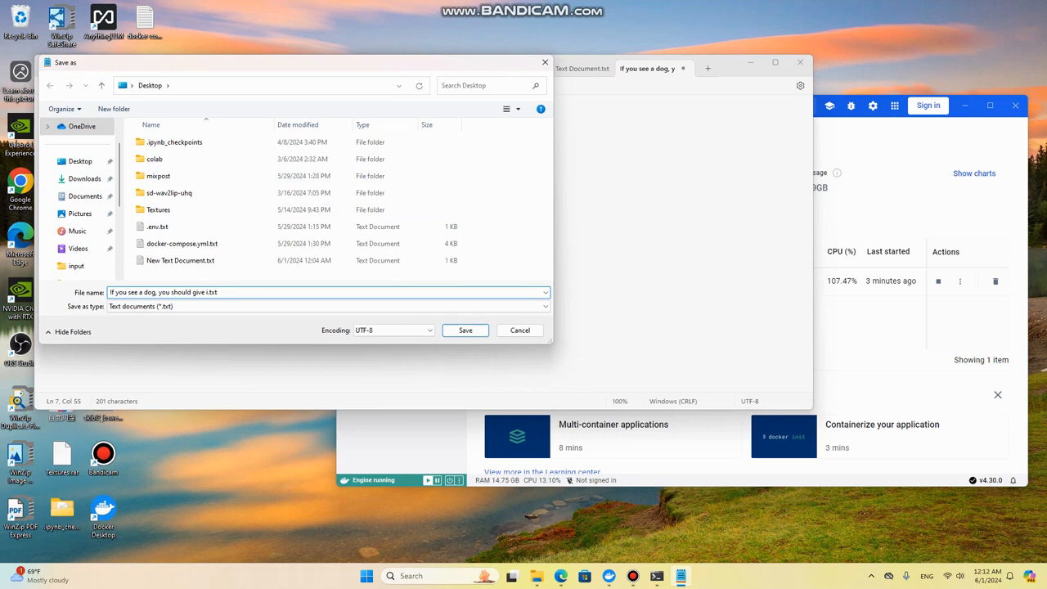
left_click_drag(207, 292, 111, 292)
key("BackSpace")
type("animals")
key("Return")
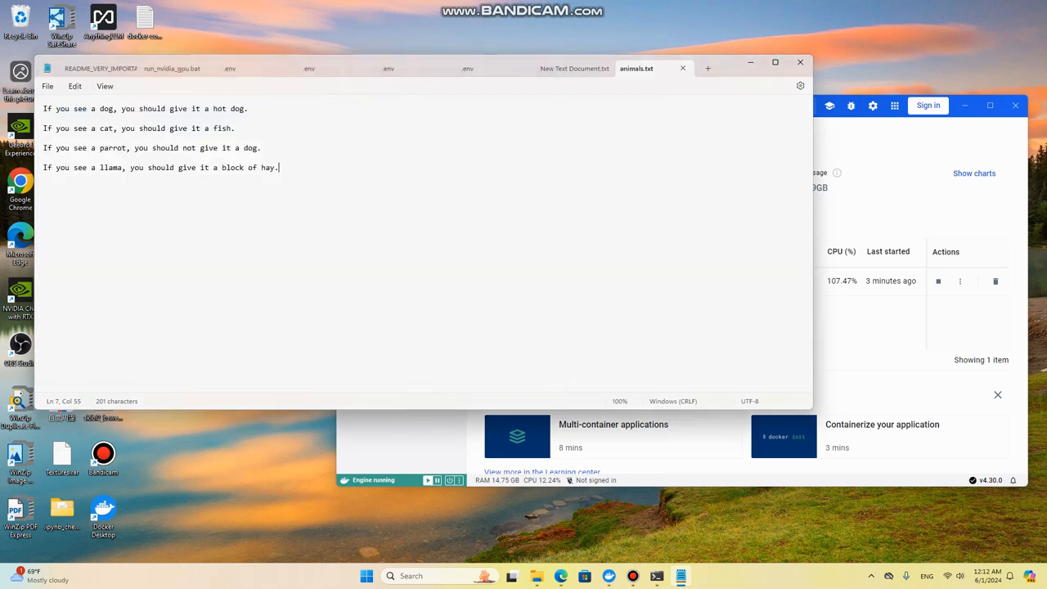
key("alt+F4")
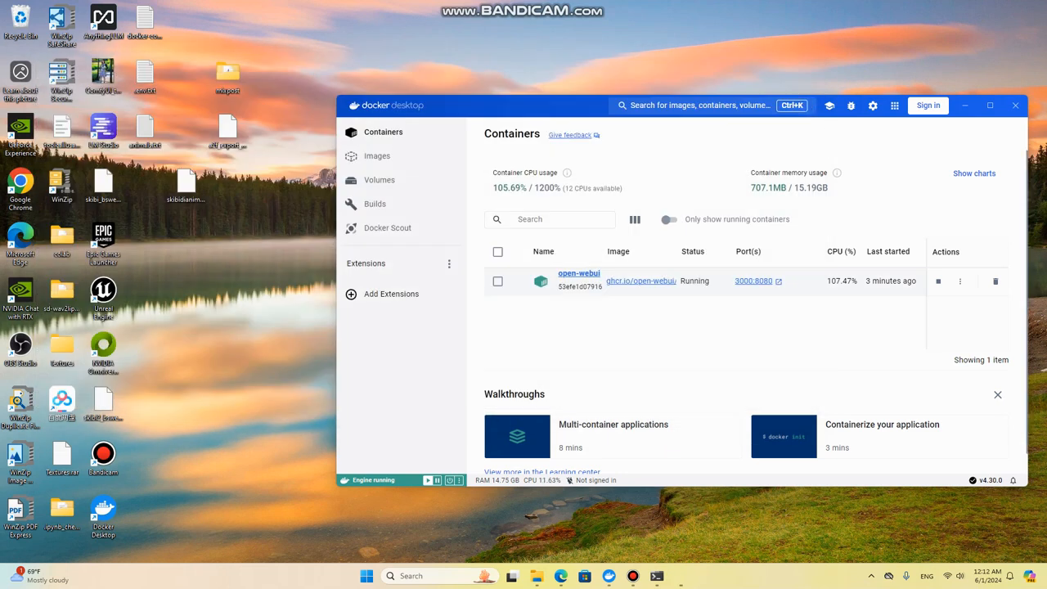
Step: Switch to the Open WebUI documents page in Edge and upload animals.txt from the Desktop as a new document
mouse_move(621, 576)
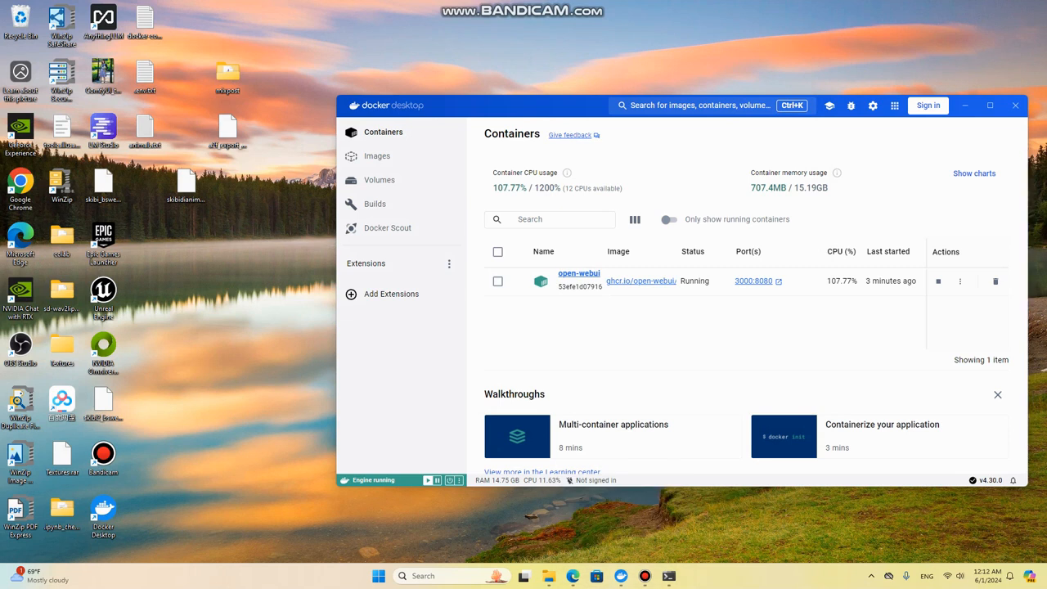
left_click(754, 282)
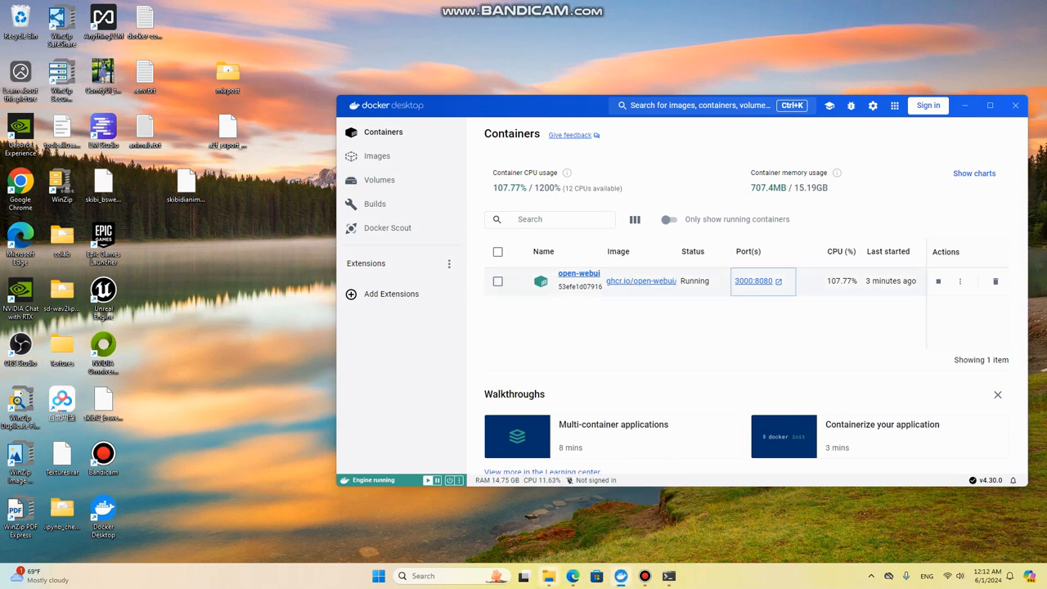
left_click(573, 576)
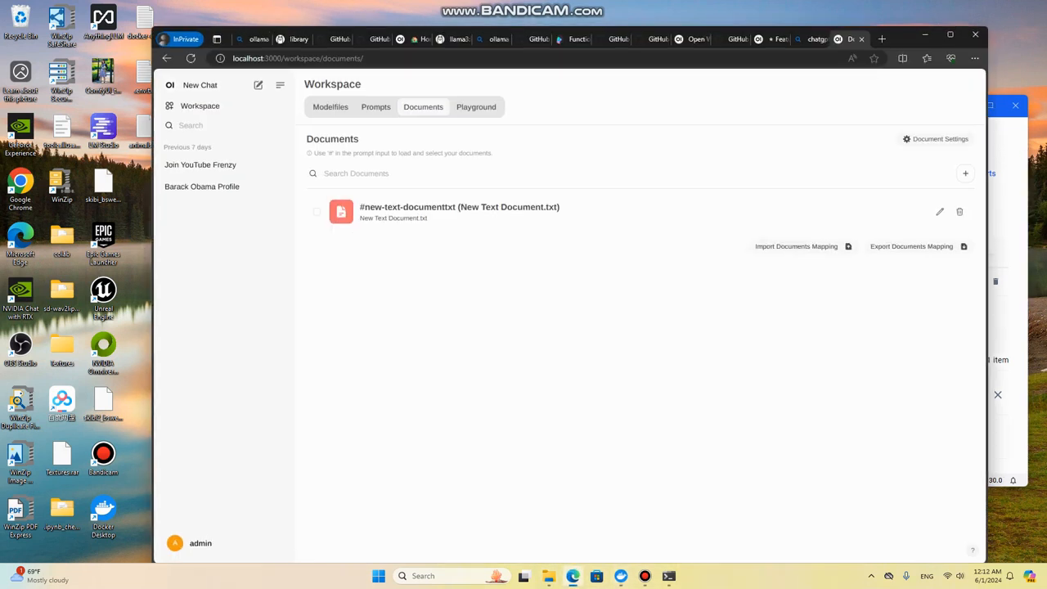
left_click(965, 174)
left_click(567, 299)
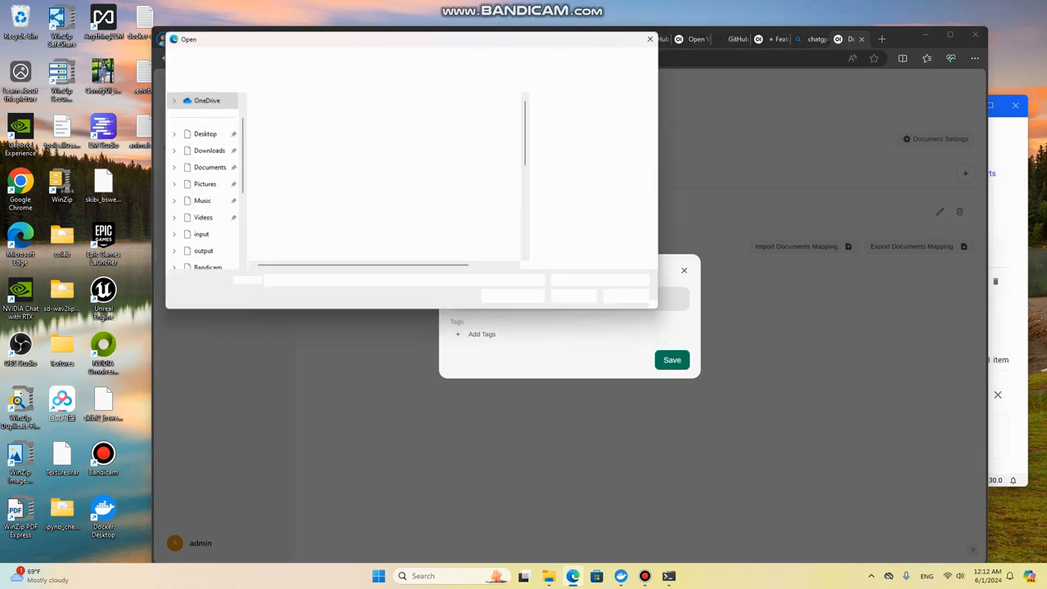
scroll(327, 196, "down", 2)
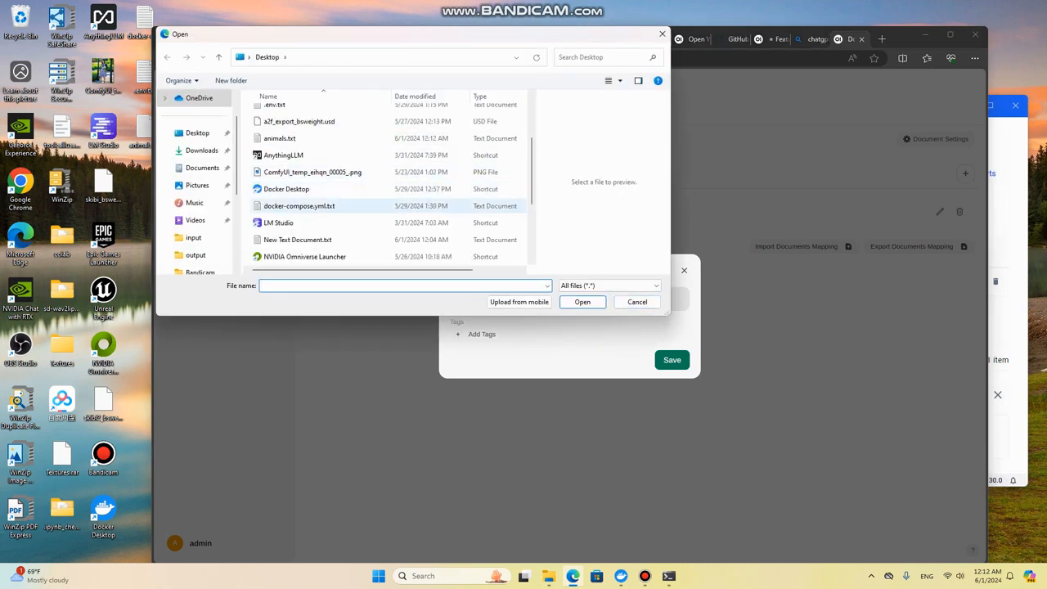
left_click(279, 139)
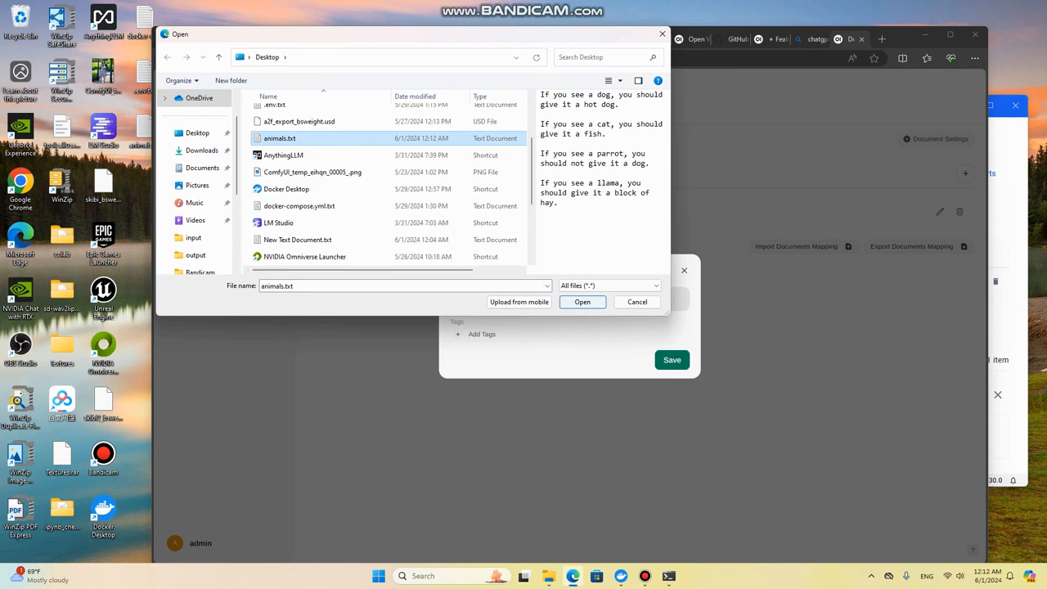
left_click(583, 301)
left_click(672, 360)
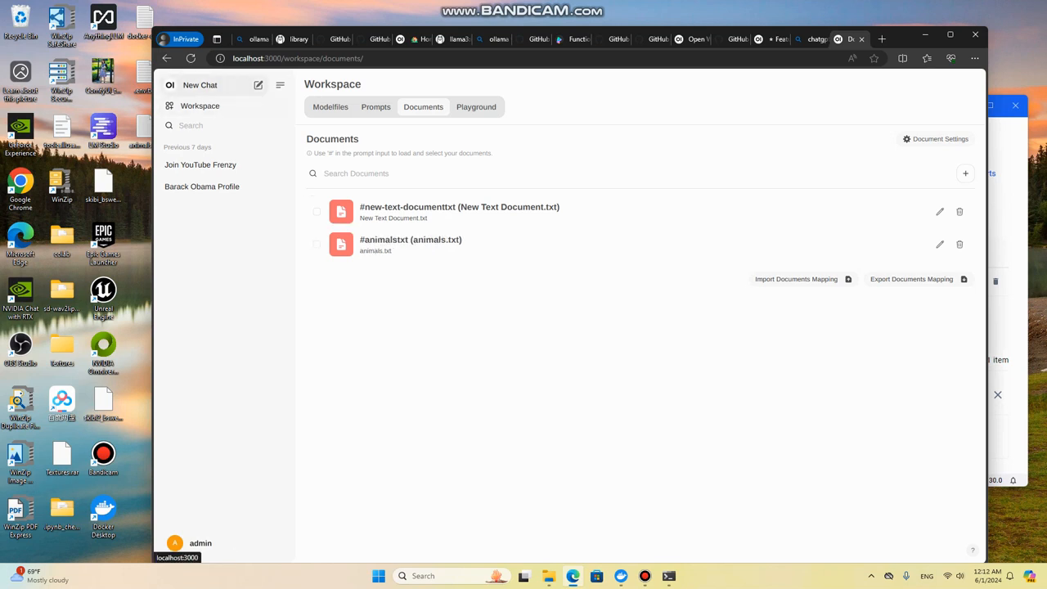
Step: Reload the documents page and open the animals.txt file from the desktop to review its text
left_click(191, 58)
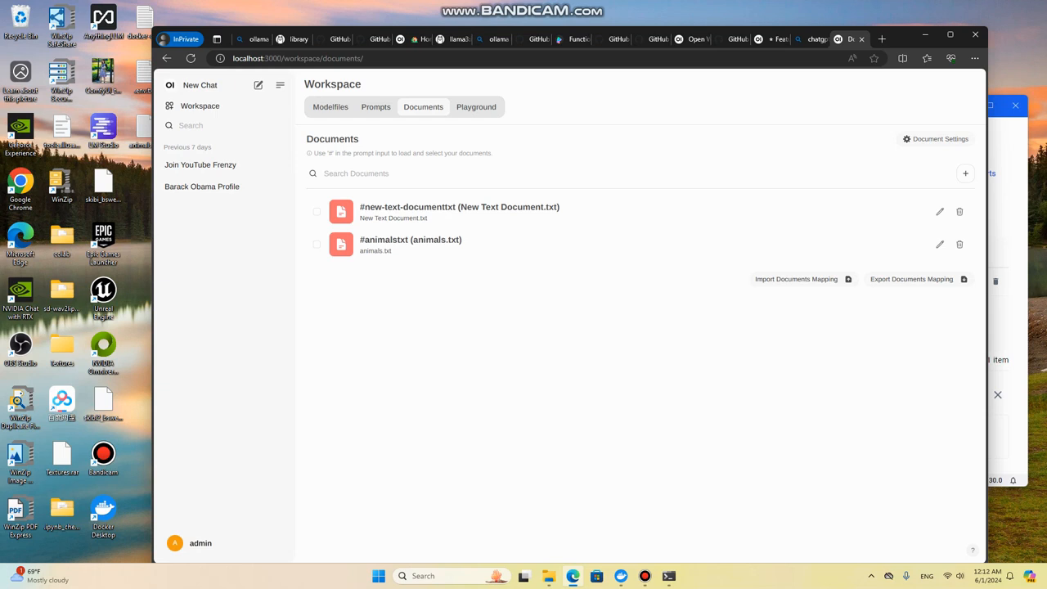
right_click(144, 126)
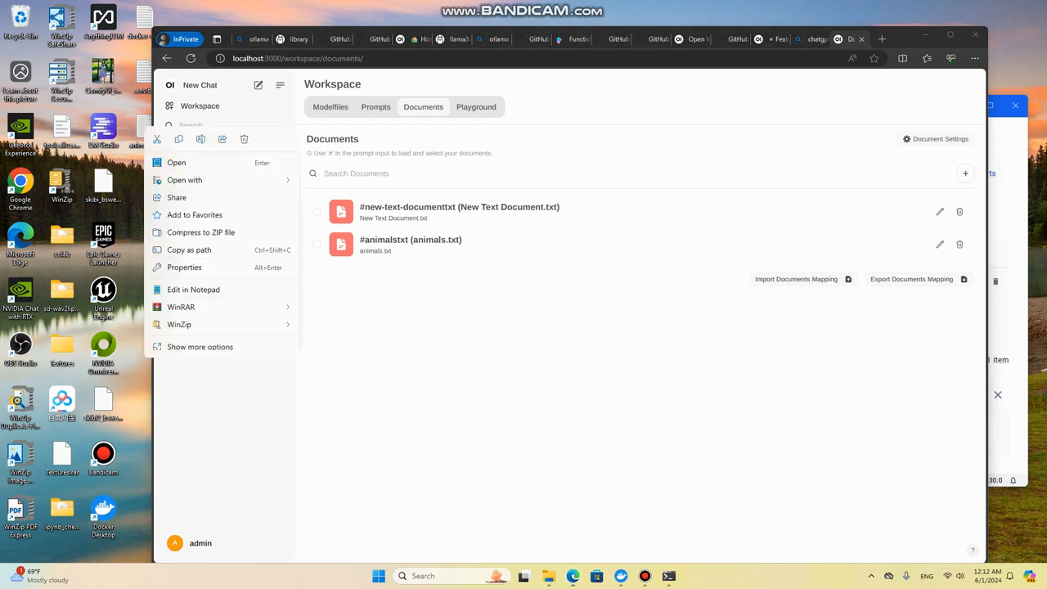
left_click(177, 164)
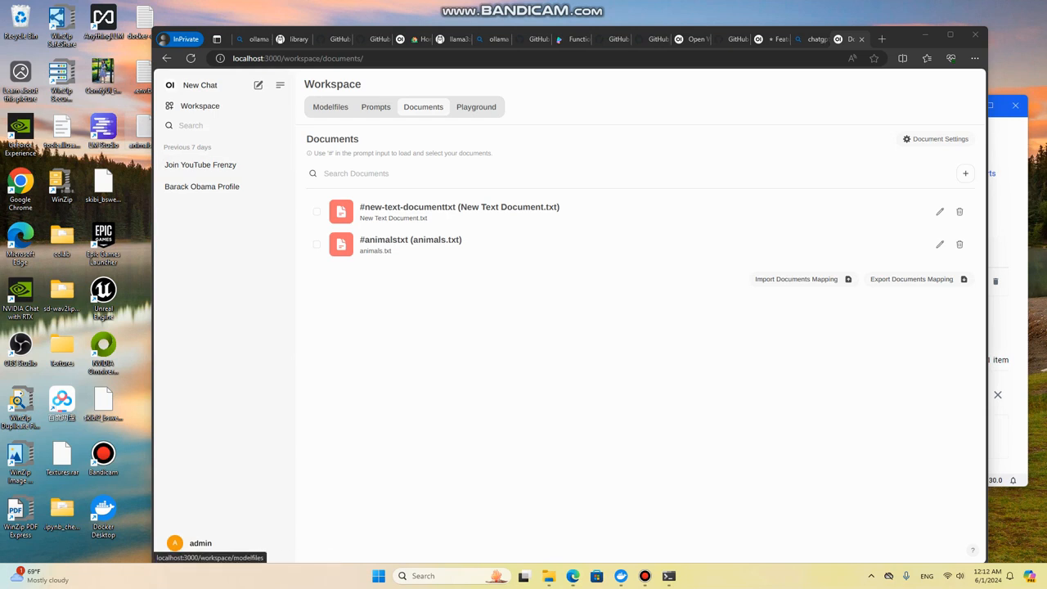
Step: Start a new chat and delete the previous chats Barack Obama Profile and Join YouTube Frenzy from the chat history
left_click(200, 85)
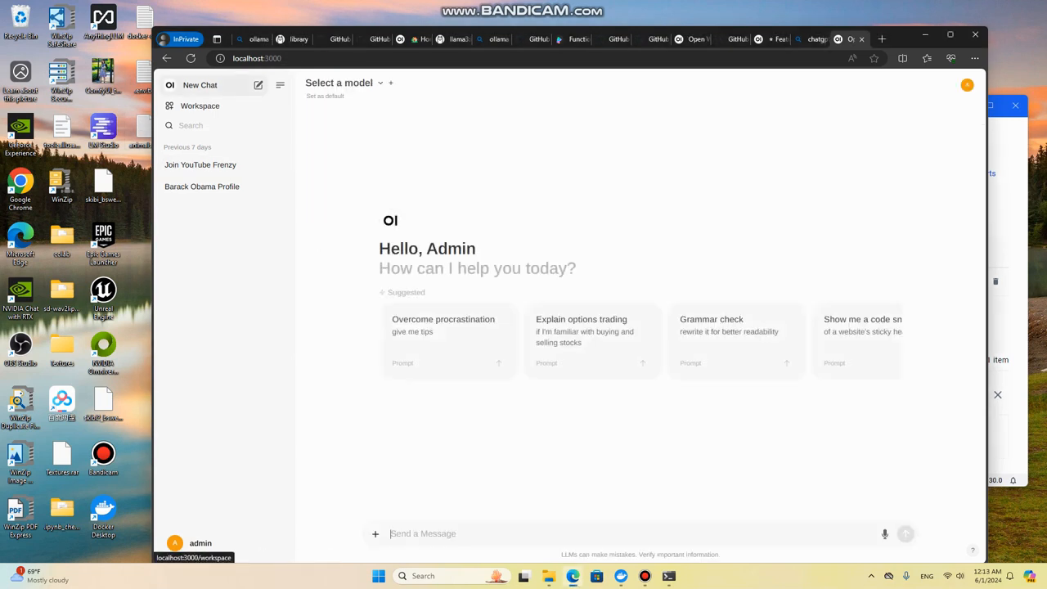
left_click(262, 187)
left_click(279, 187)
left_click(331, 262)
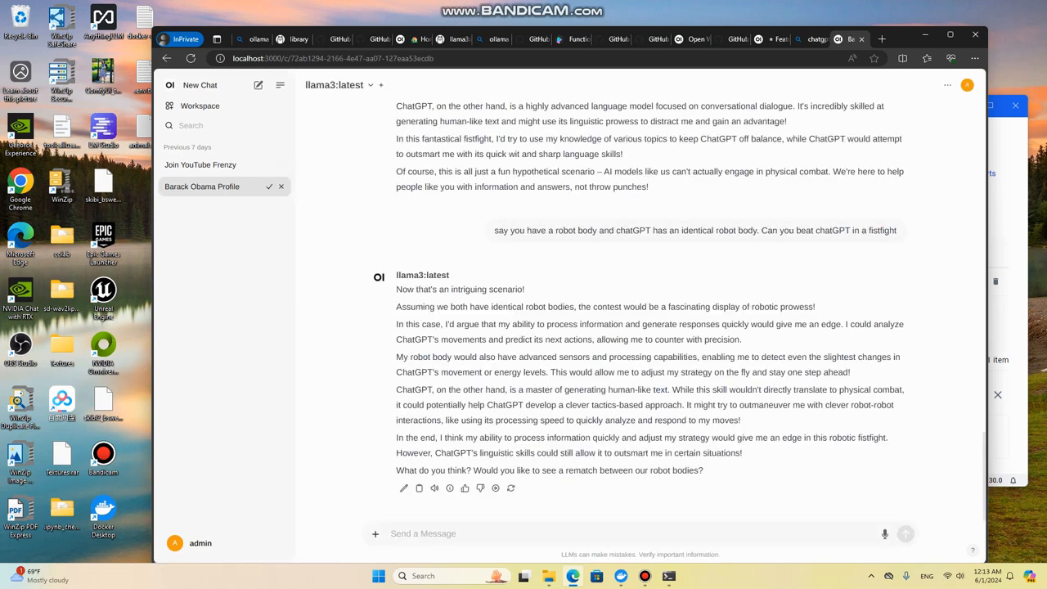
left_click(279, 164)
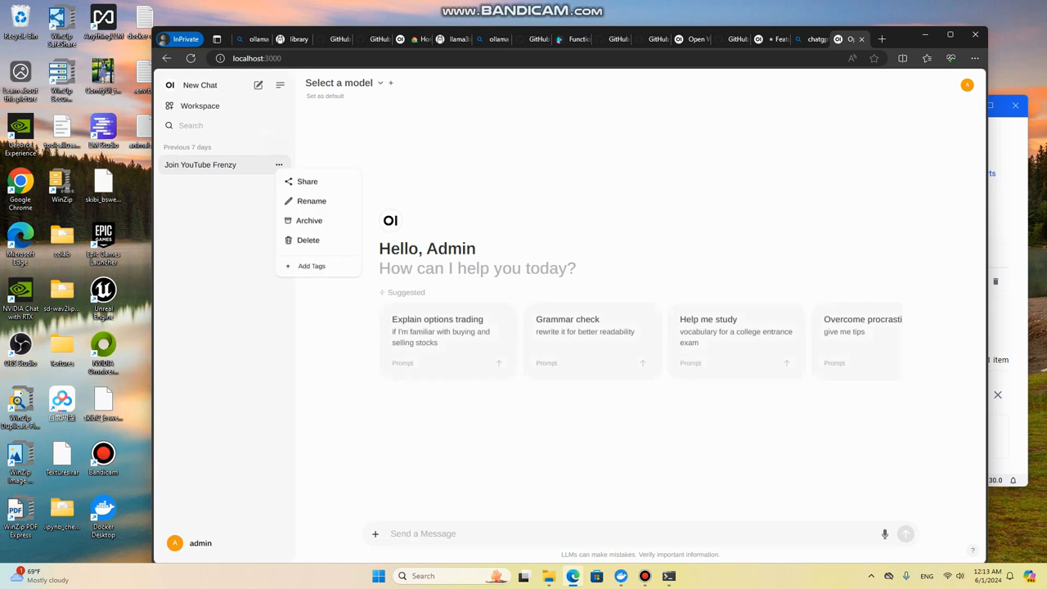
left_click(307, 238)
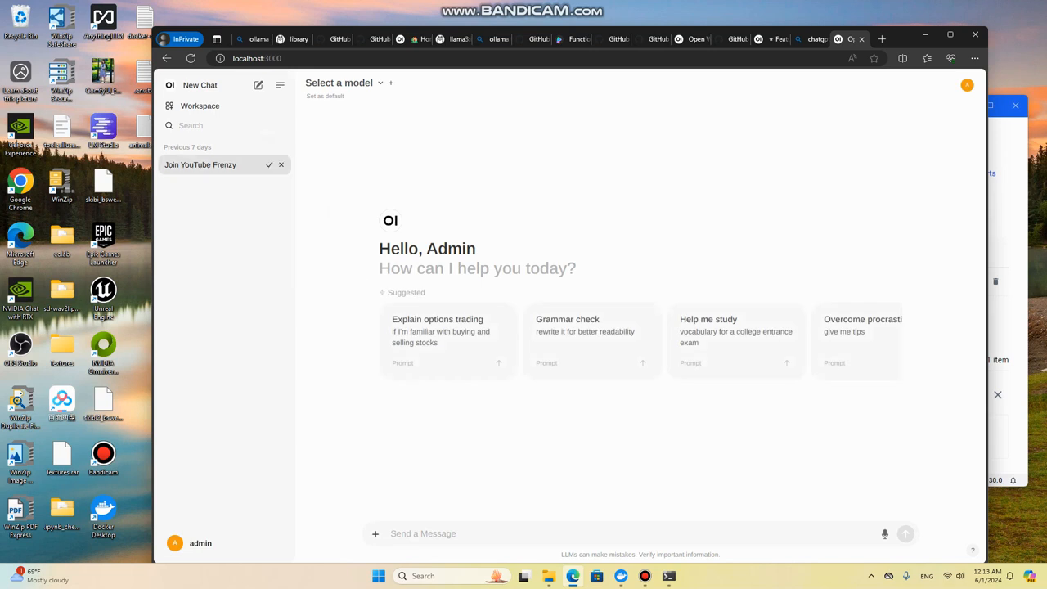
left_click(269, 165)
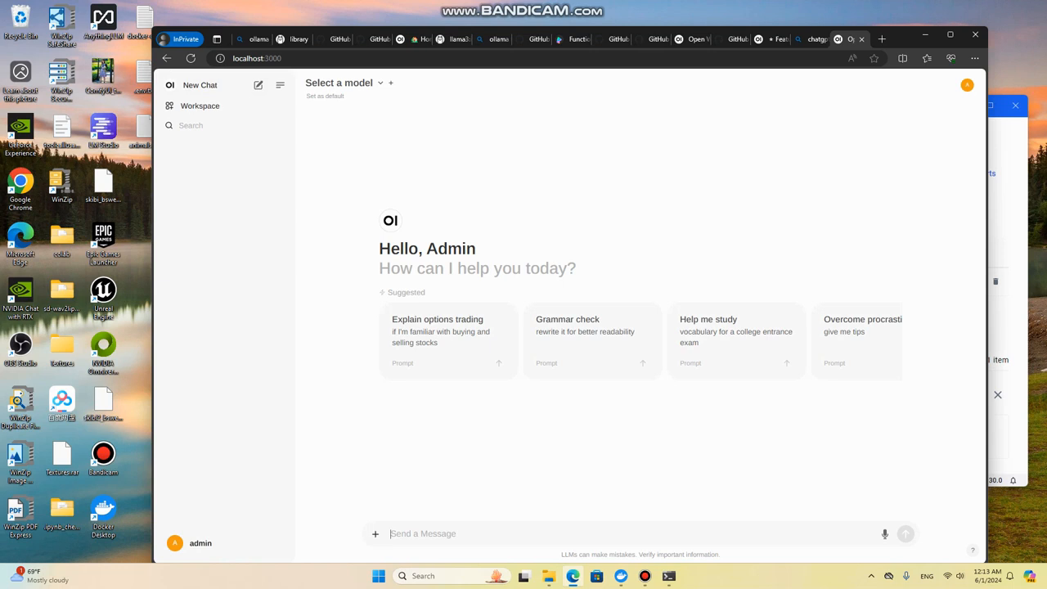
Step: Try to send the message "What should you do if you see a dog" in the new chat
type("What should you se")
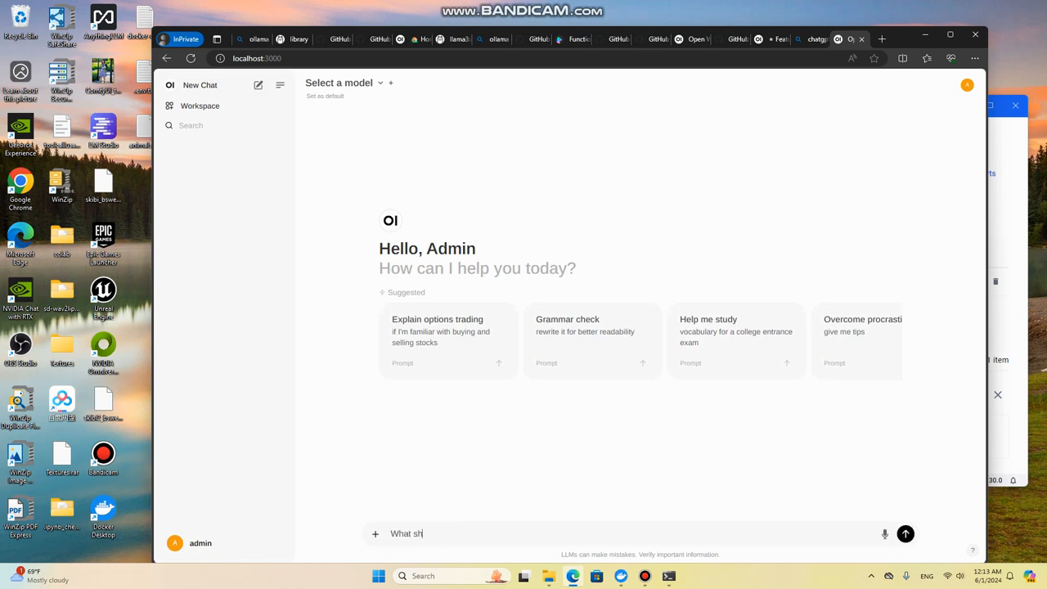
key("BackSpace")
key("BackSpace")
type("do if you see a dog")
key("Return")
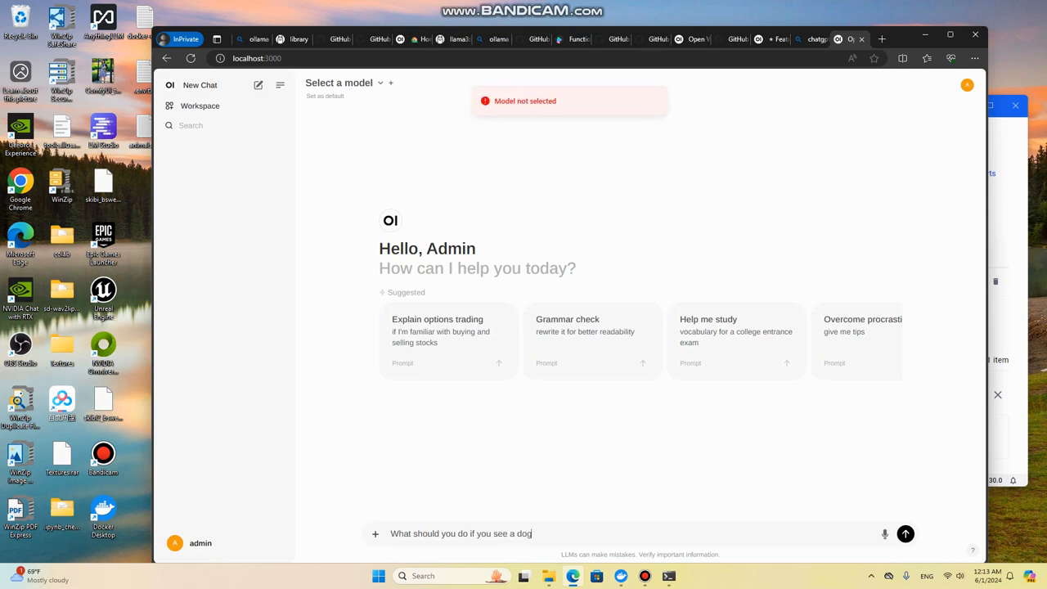
Step: Search the chat's model list for llama3 and select llama3:latest as the chat model
left_click(345, 84)
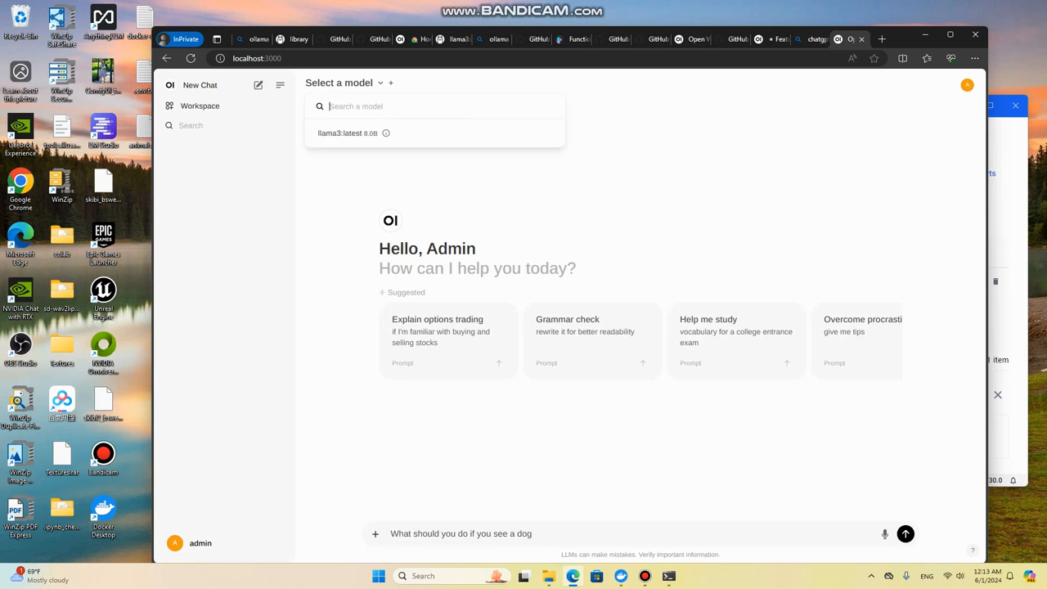
type("llama3")
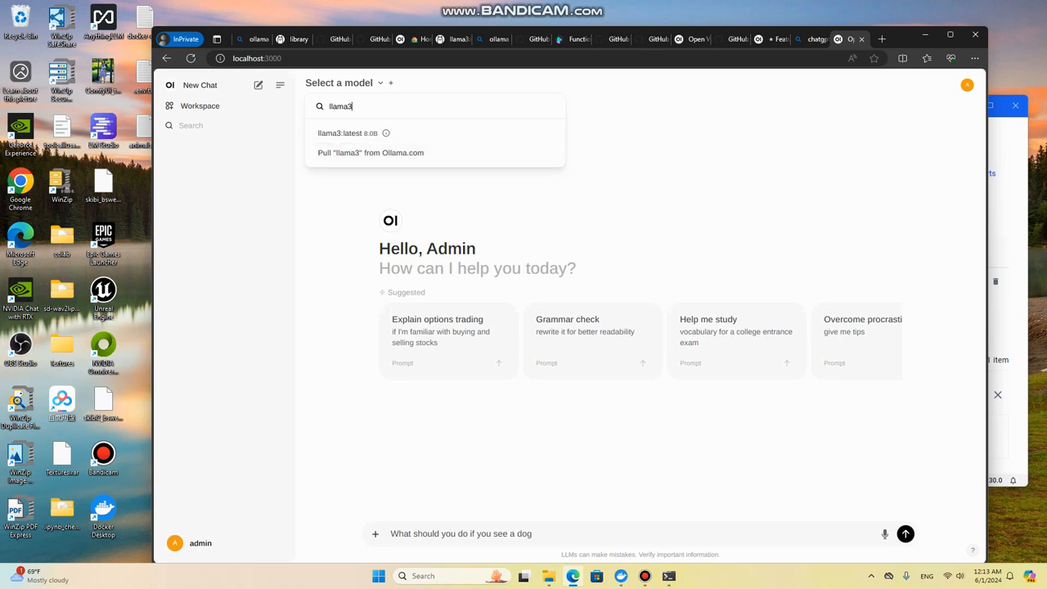
key("Return")
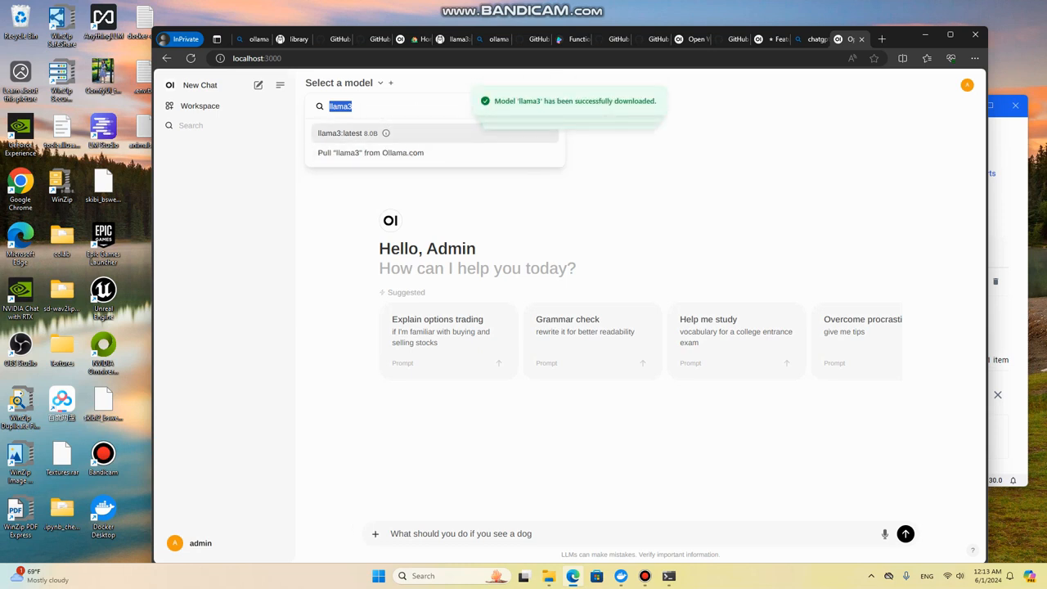
key("Return")
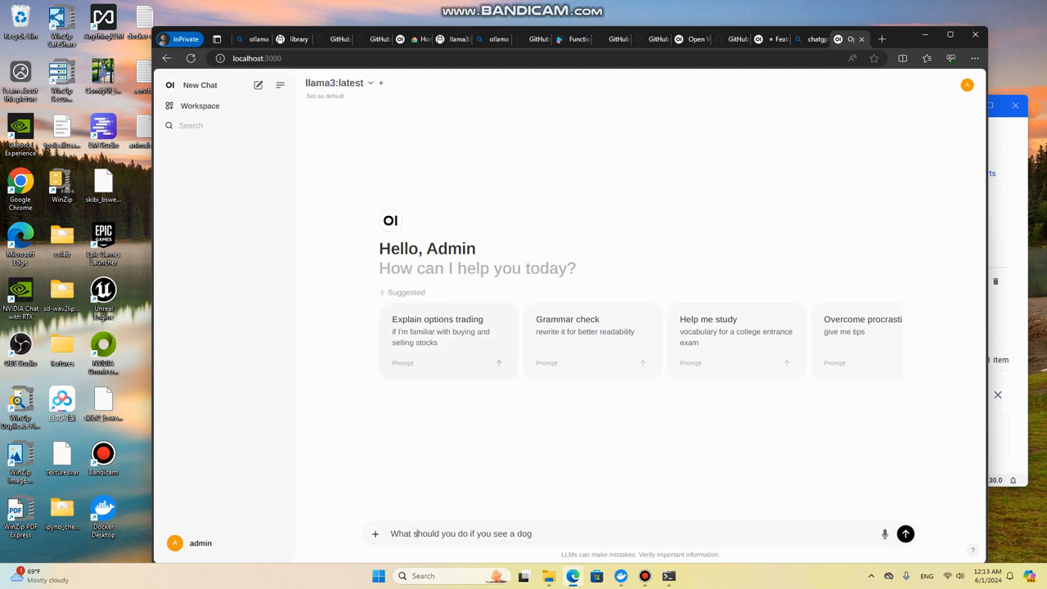
Step: Search the web for "ollama model" from the Open WebUI docs tab and open the Ollama Blog article on embedding models
left_click(409, 39)
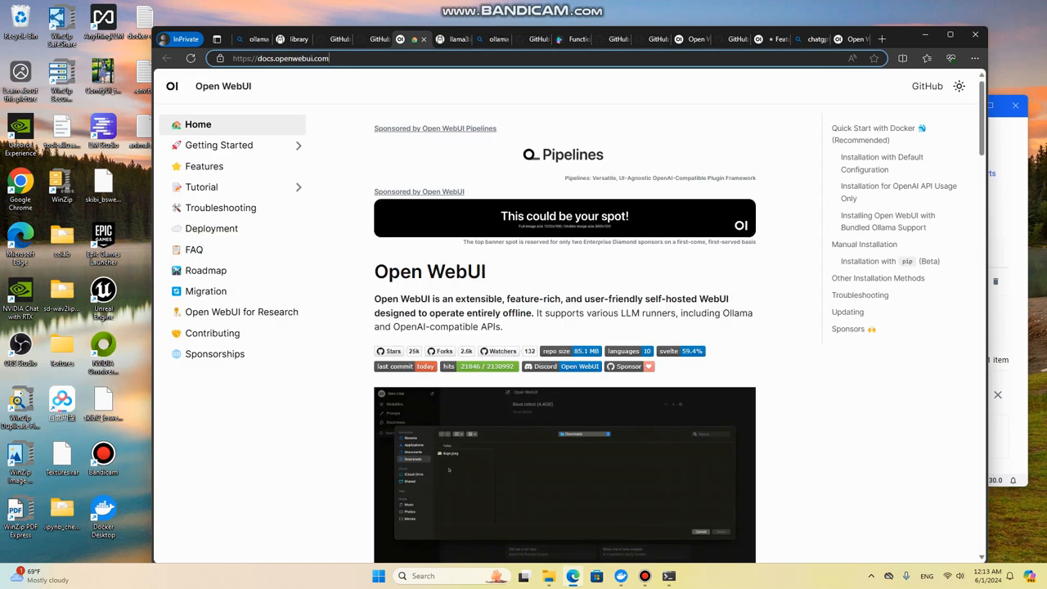
left_click(270, 58)
type("ollama model")
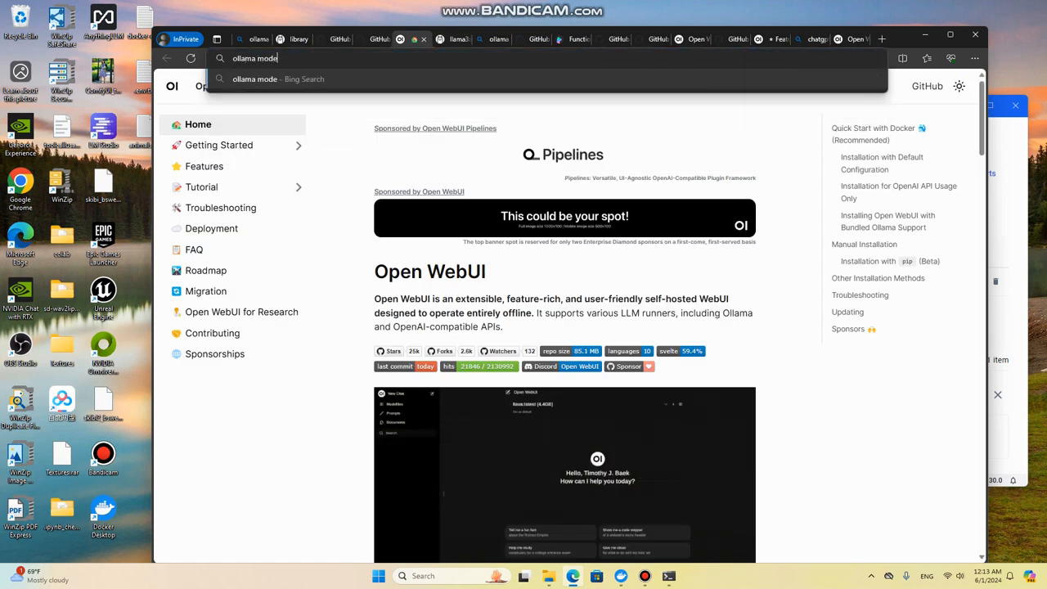
key("Return")
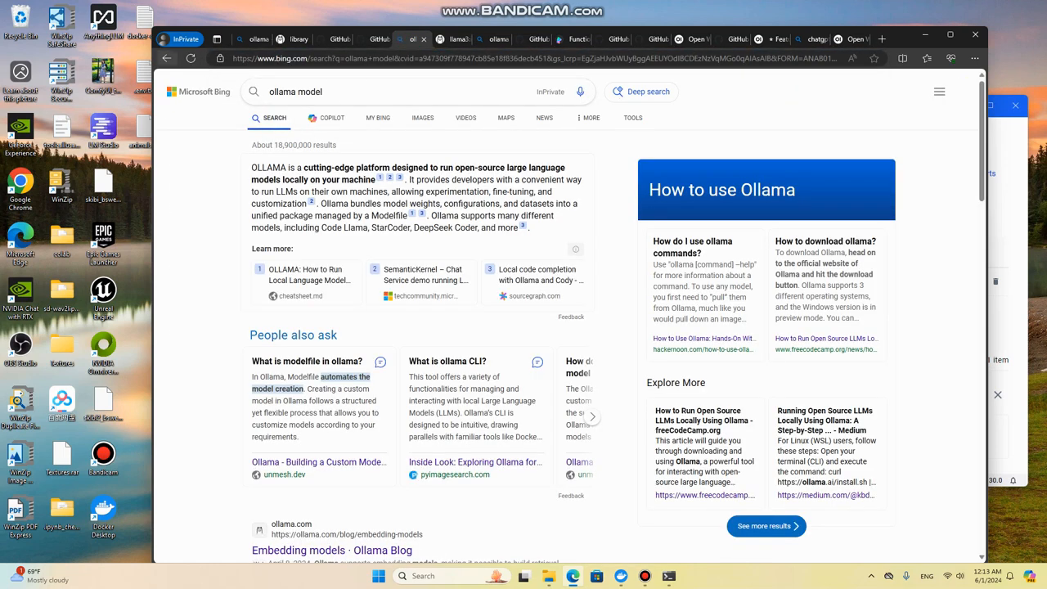
middle_click(167, 58)
scroll(315, 275, "down", 1)
scroll(328, 328, "down", 2)
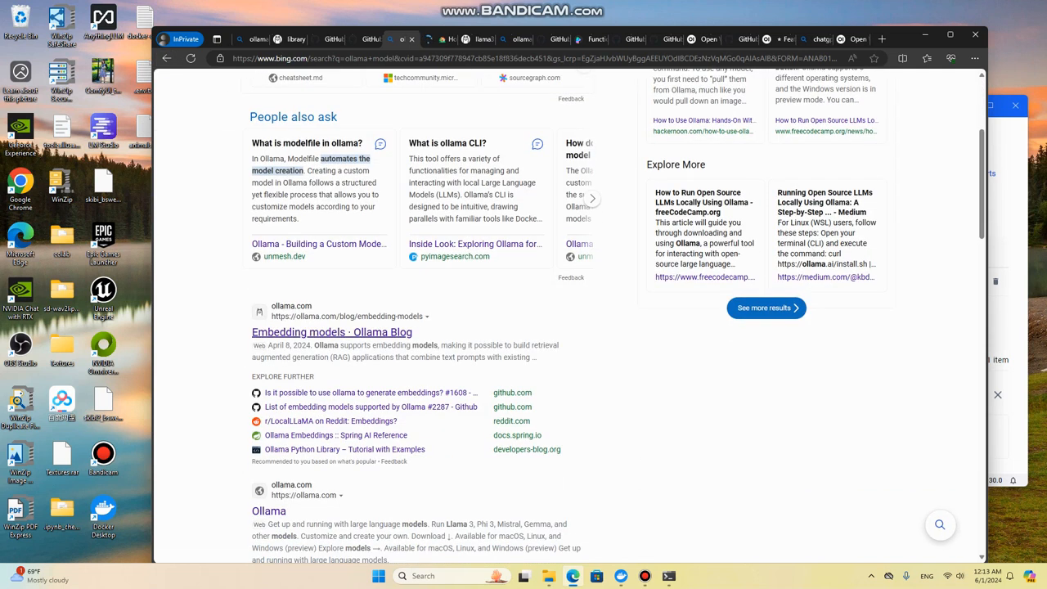
left_click(331, 332)
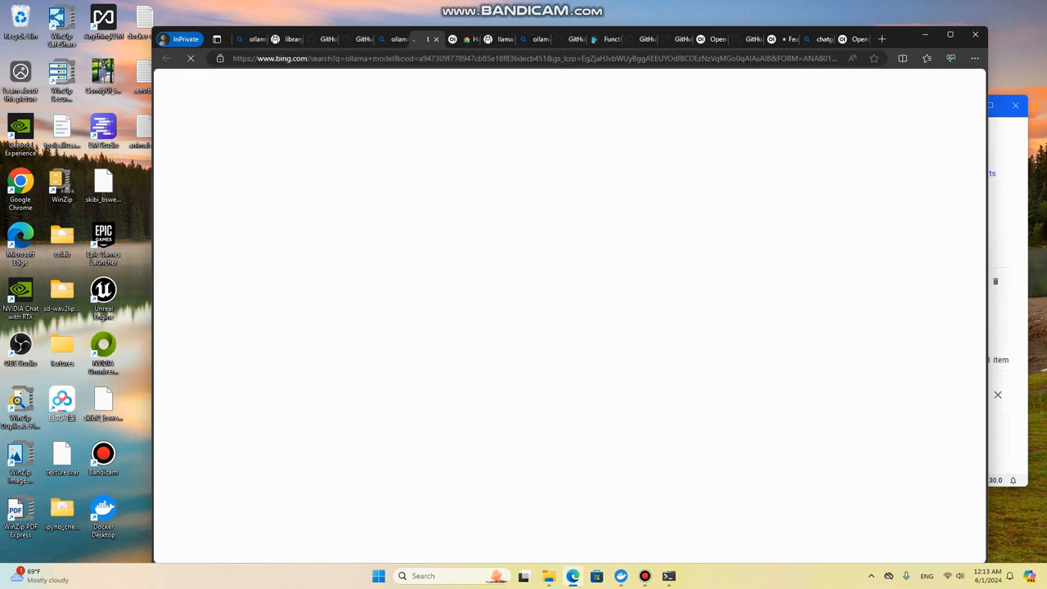
Step: Open the model library on the Ollama website and browse the available models and their parameter sizes
scroll(570, 316, "down", 1)
scroll(215, 92, "up", 1)
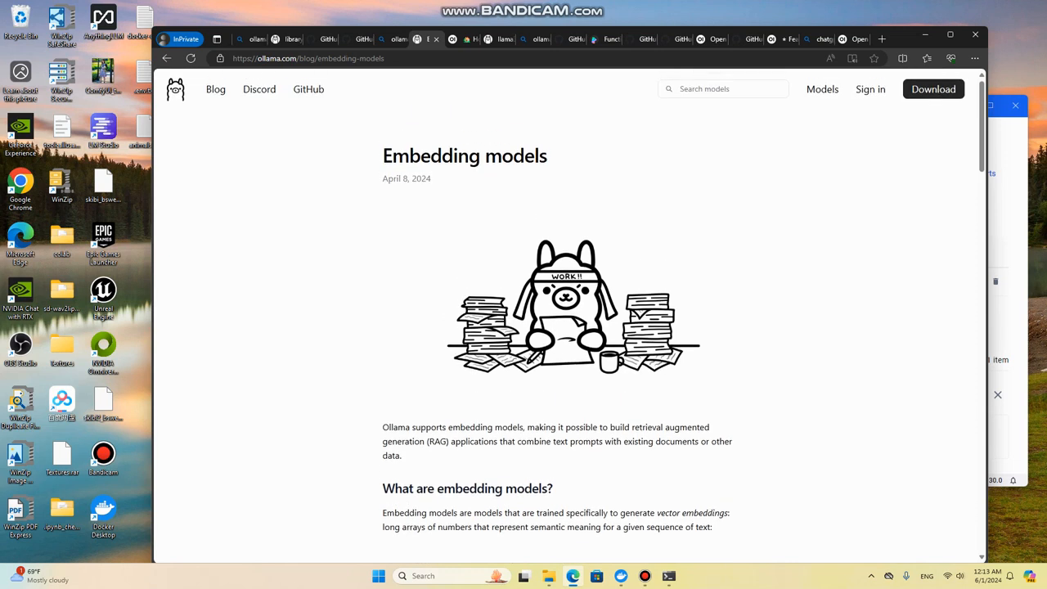
left_click(215, 89)
left_click(822, 89)
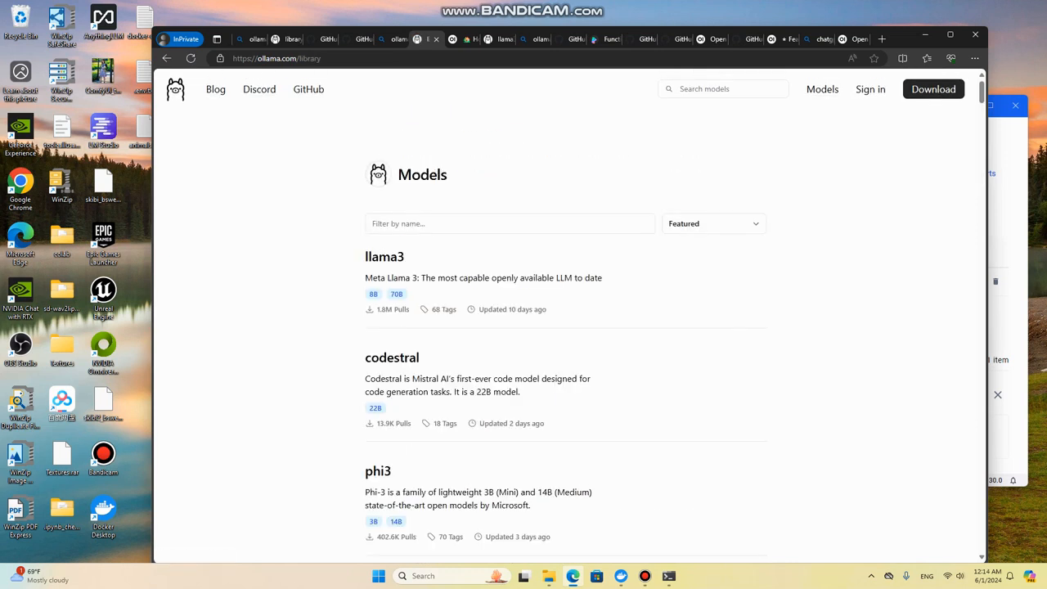
scroll(384, 188, "down", 4)
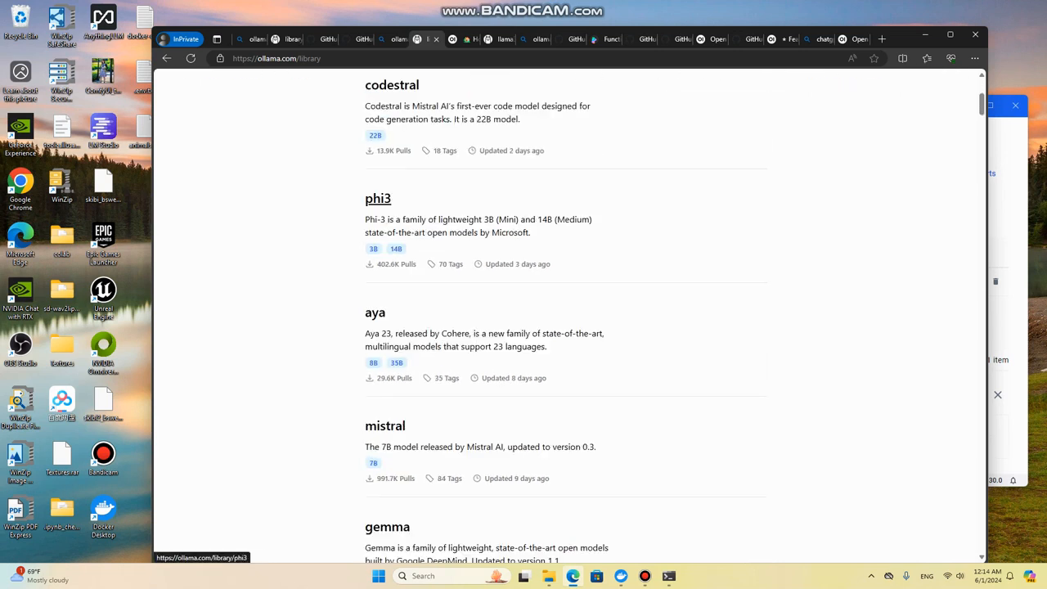
scroll(392, 311, "down", 10)
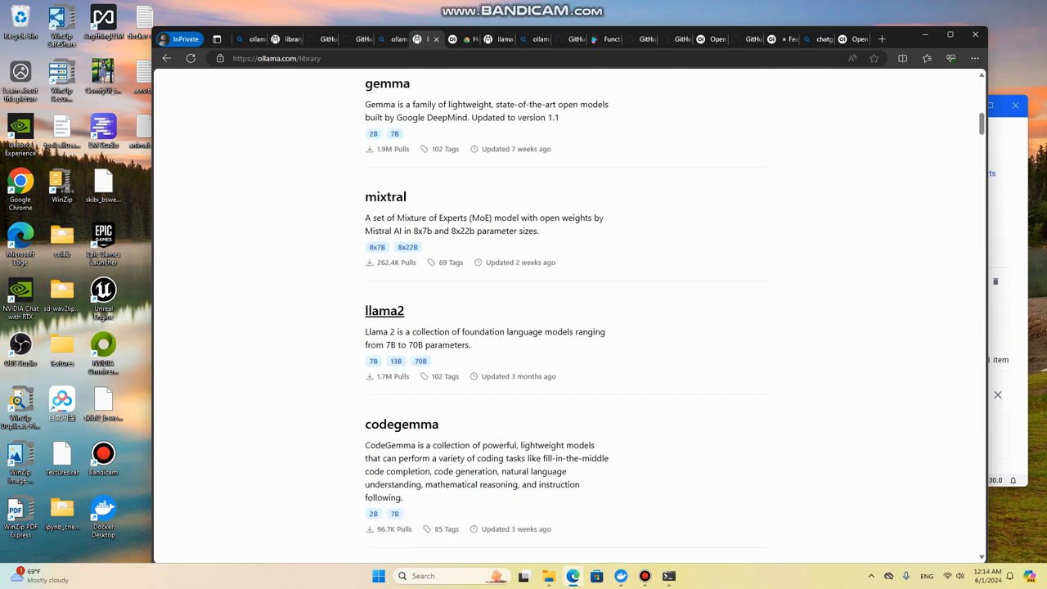
scroll(399, 312, "down", 3)
scroll(564, 310, "down", 20)
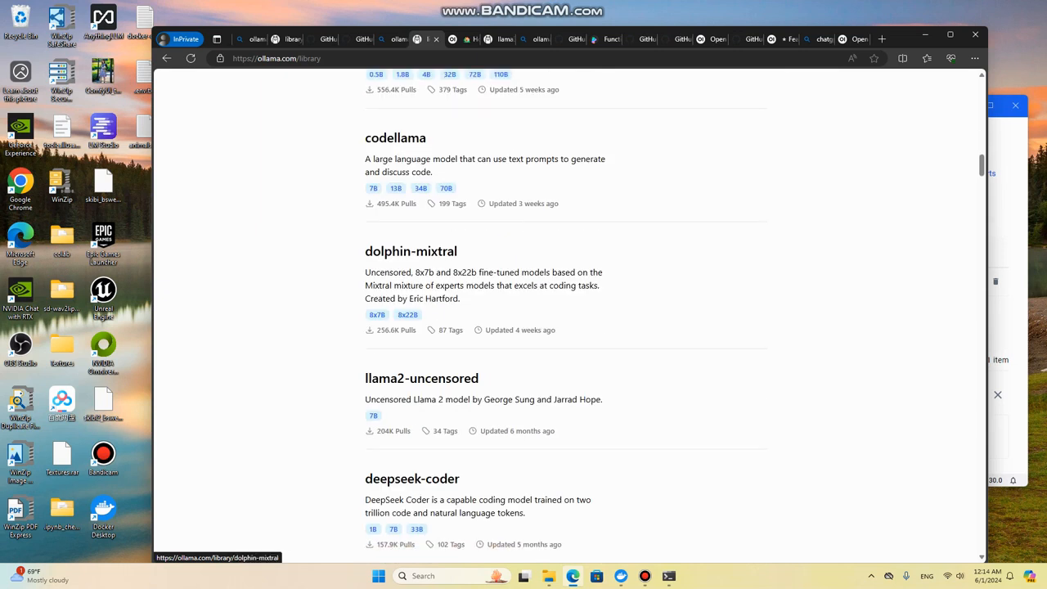
scroll(500, 322, "down", 15)
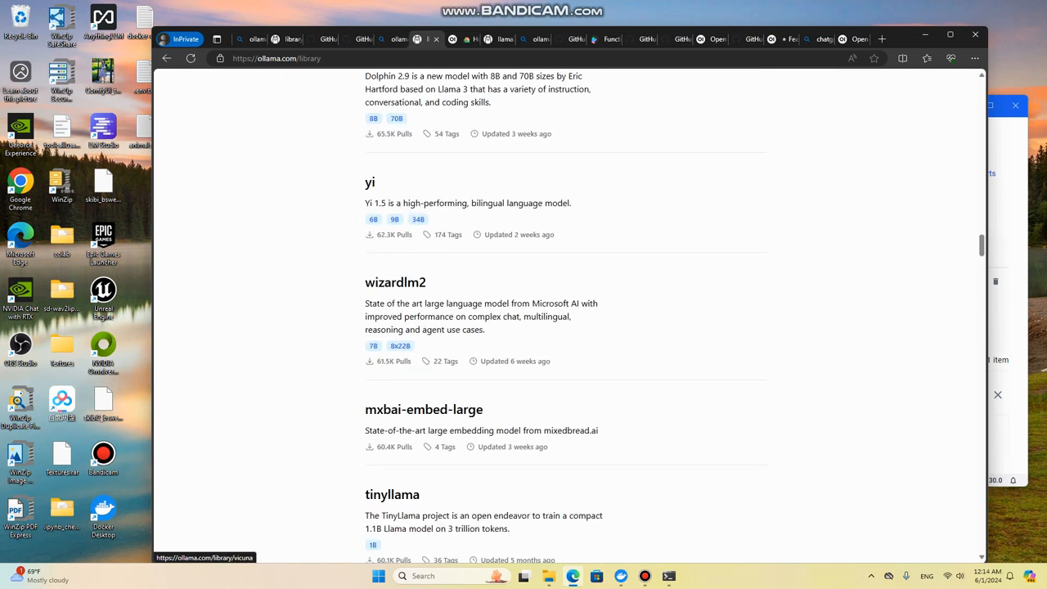
scroll(399, 159, "down", 4)
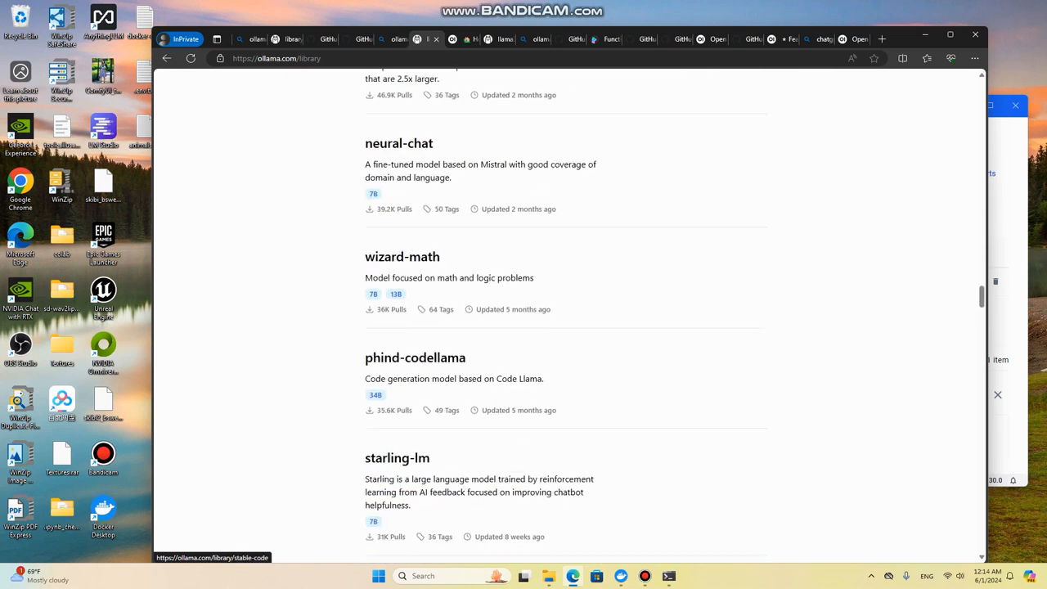
left_click(746, 39)
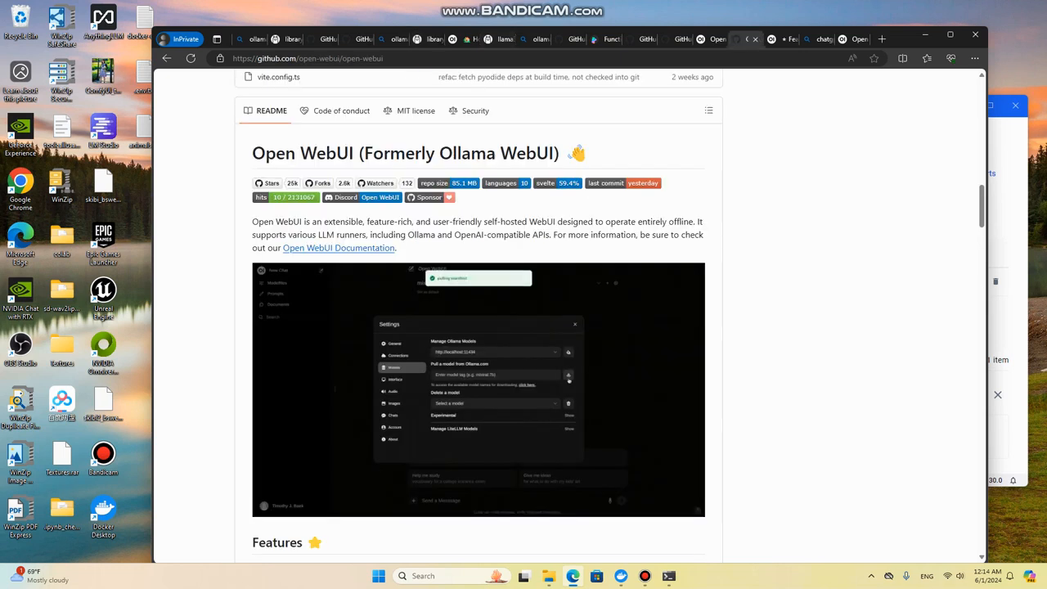
left_click(595, 38)
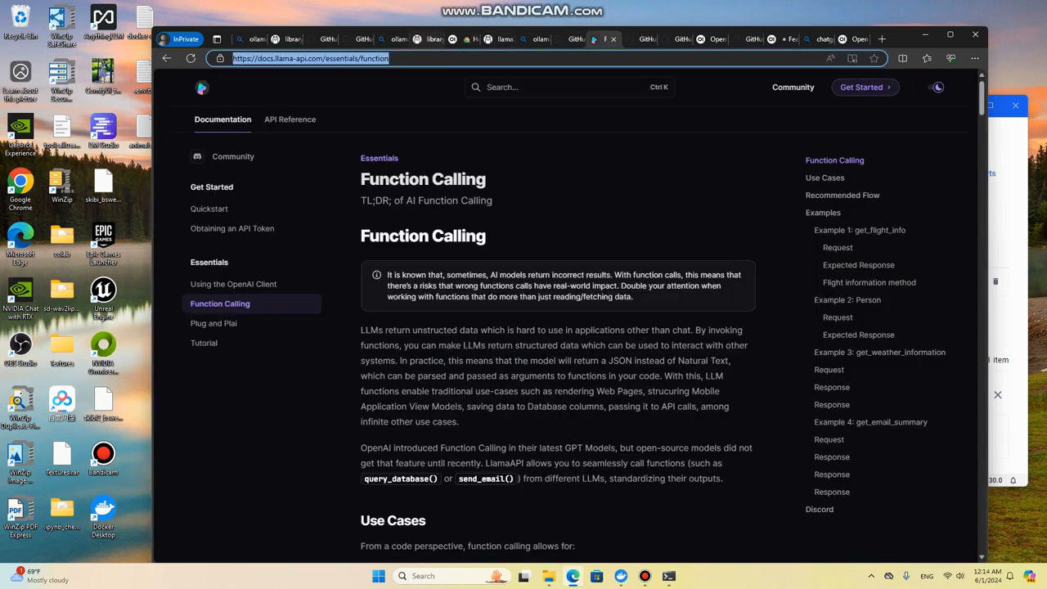
left_click(495, 38)
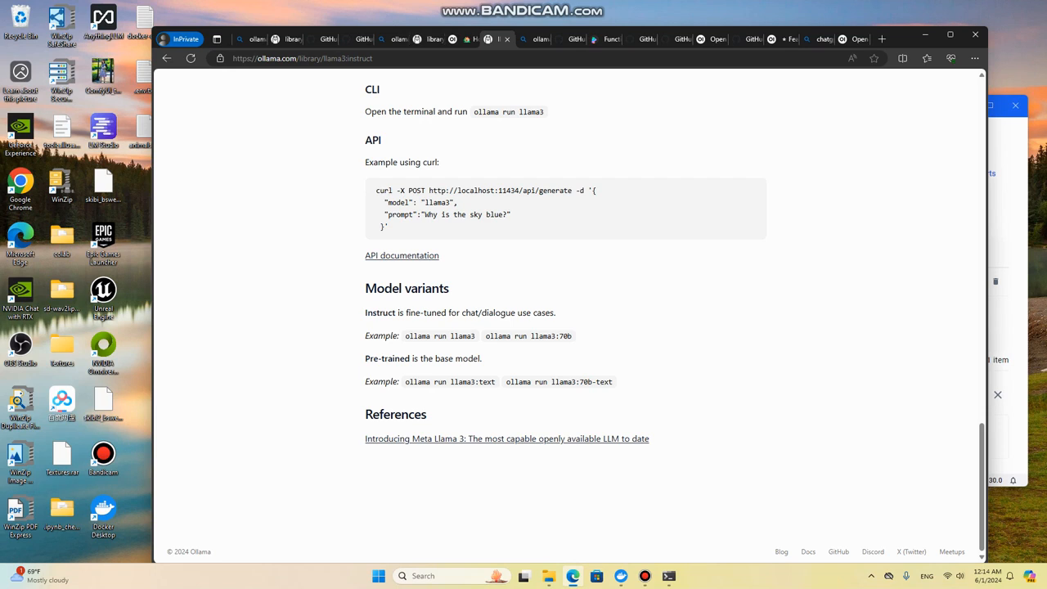
left_click(426, 38)
left_click(460, 39)
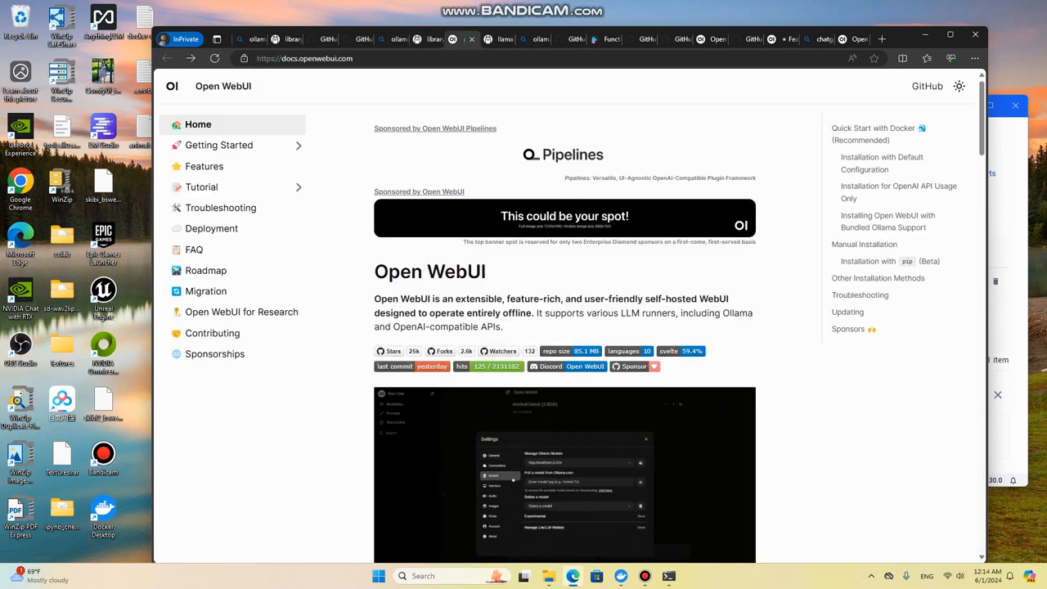
left_click(282, 38)
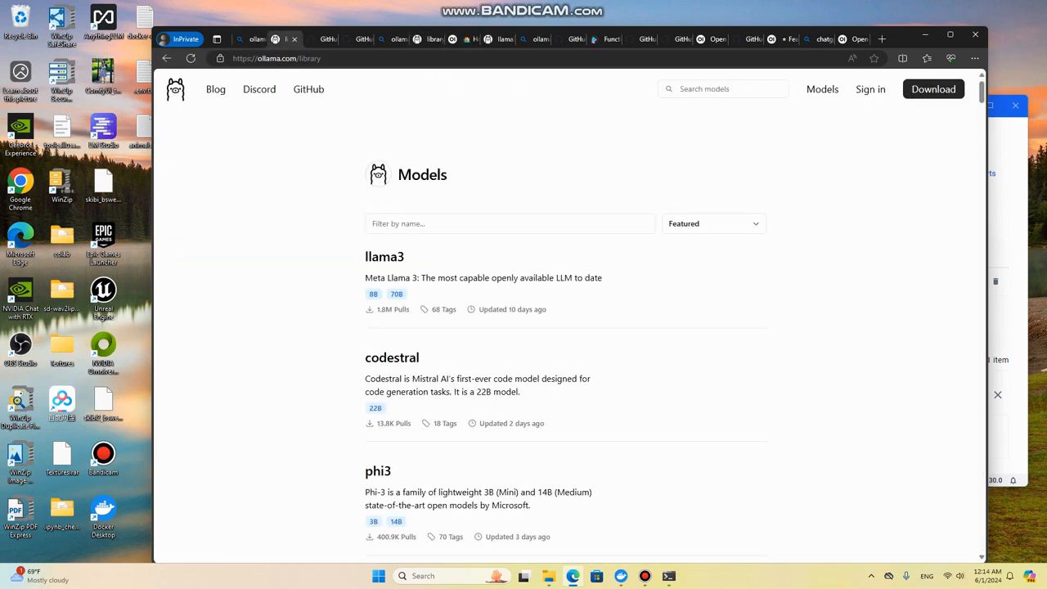
Step: Return to the local Open WebUI page, reload it and look through the workspace's Documents, Playground, Prompts and Modelfiles pages
left_click(855, 38)
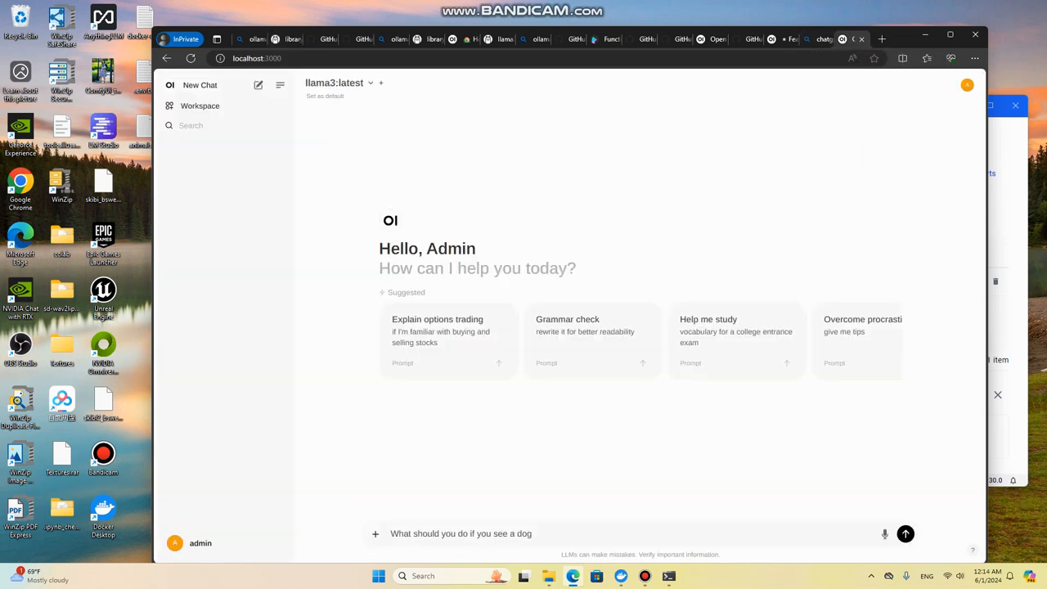
key("F5")
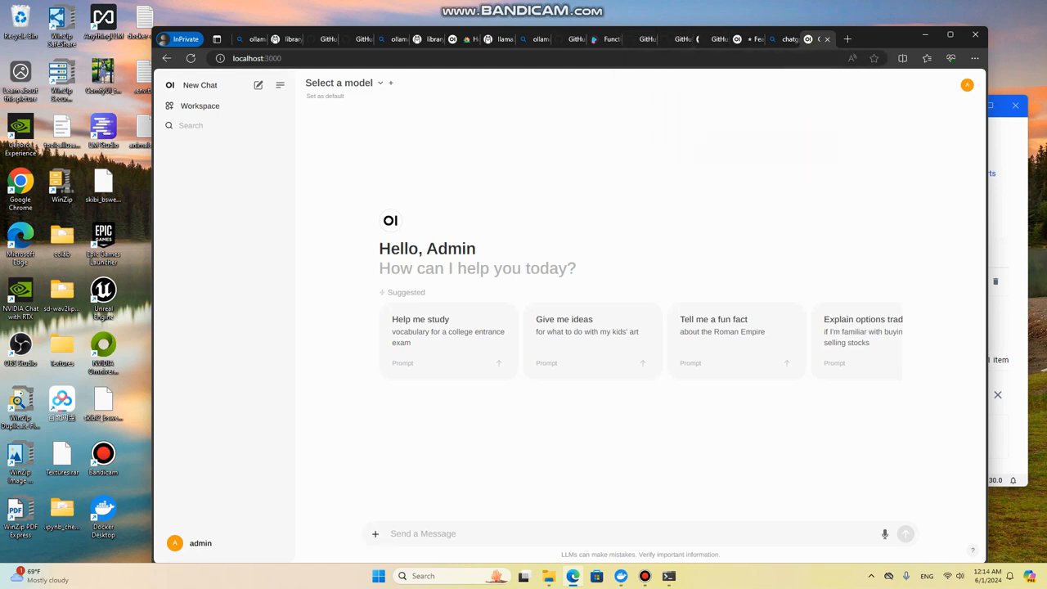
left_click(200, 105)
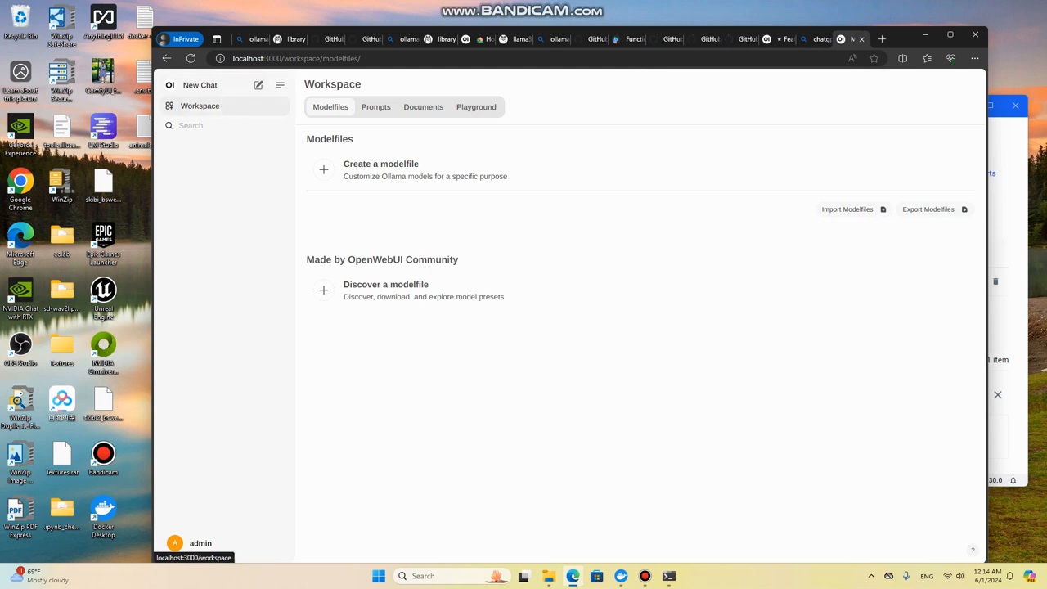
left_click(423, 106)
left_click(476, 106)
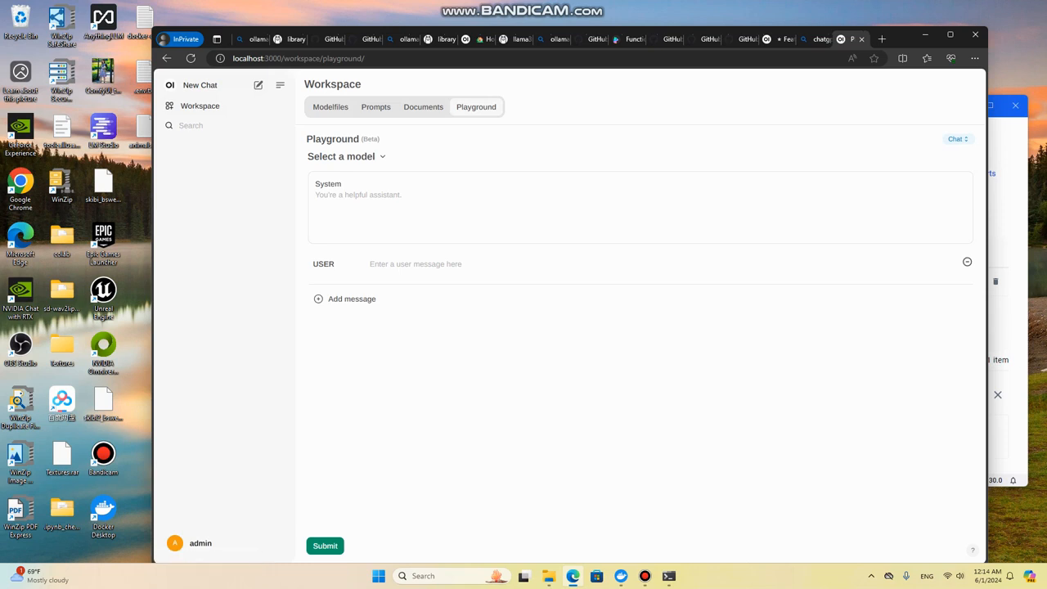
left_click(346, 156)
left_click(346, 156)
left_click(375, 107)
left_click(330, 107)
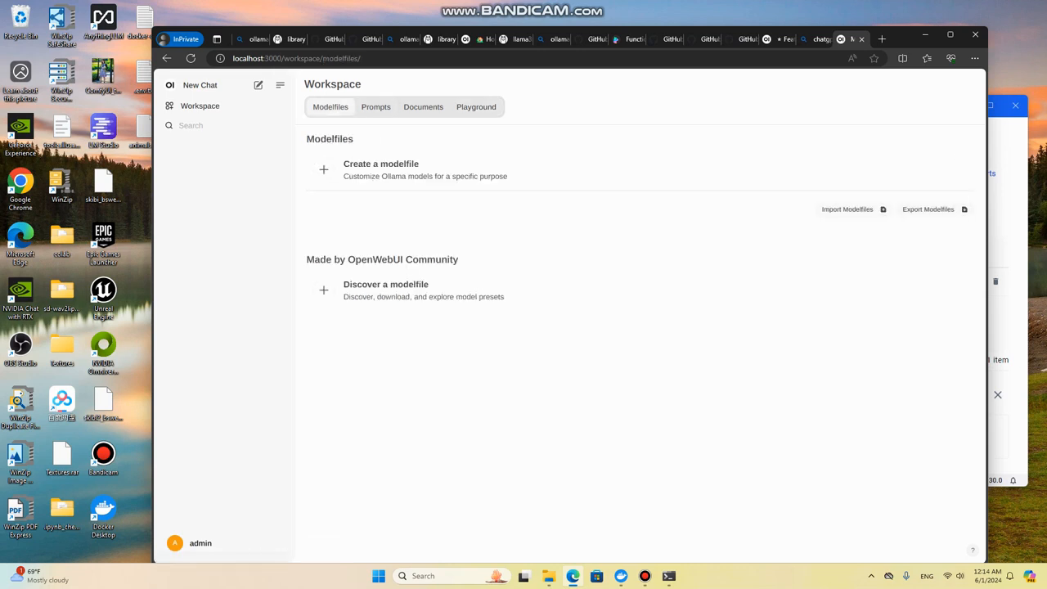
Step: Start a new chat with llama3:latest as the model and clear the mistyped letters from the message
left_click(200, 85)
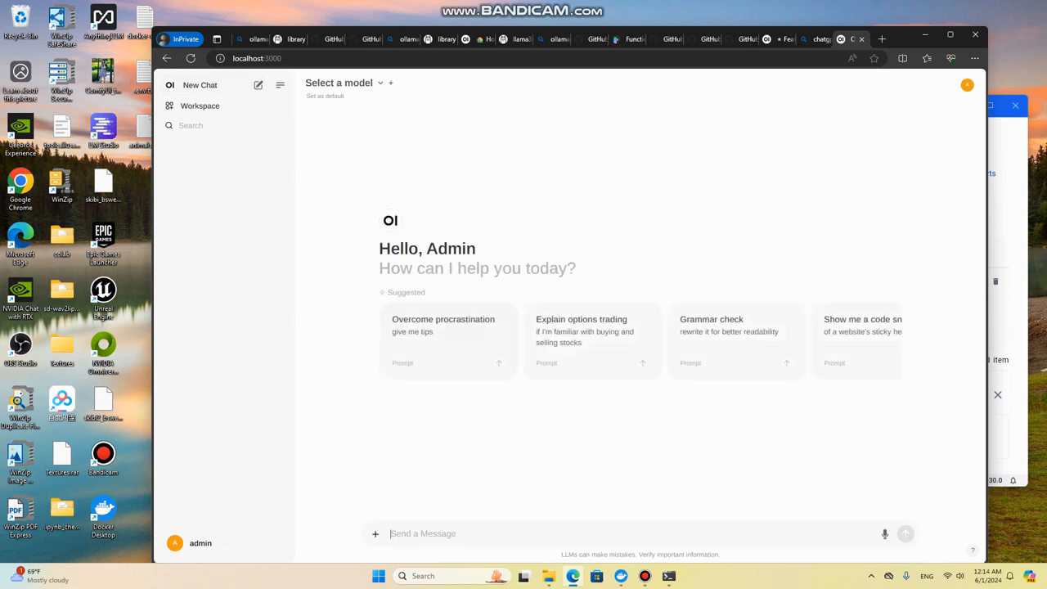
left_click(344, 83)
left_click(347, 133)
type("CR")
key("BackSpace")
key("BackSpace")
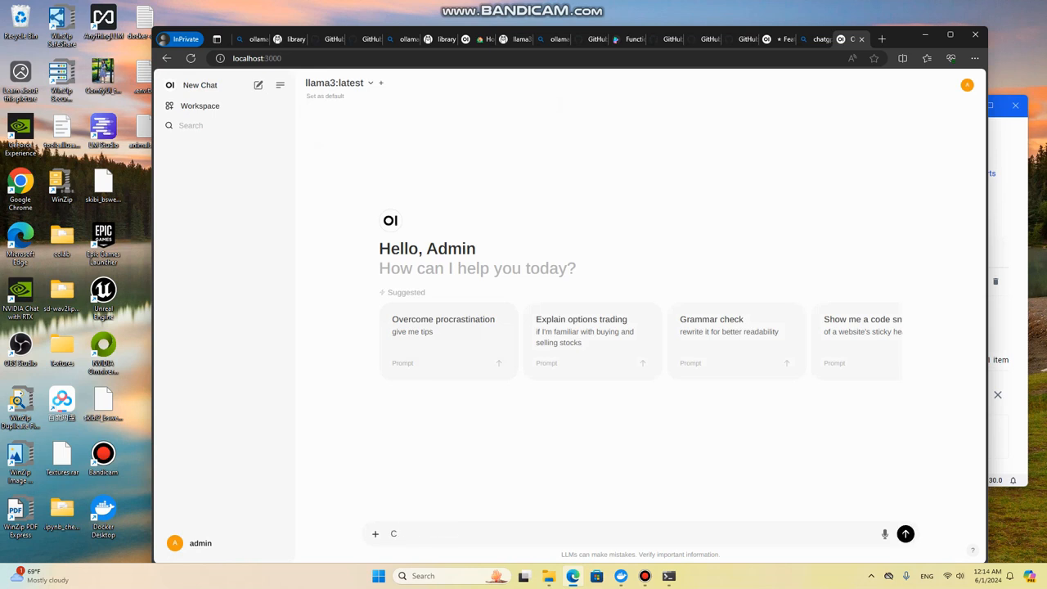
Step: Ask llama3 "What should I do if I see a dog" without attaching any document
type("What should I do if I see a dog")
key("Return")
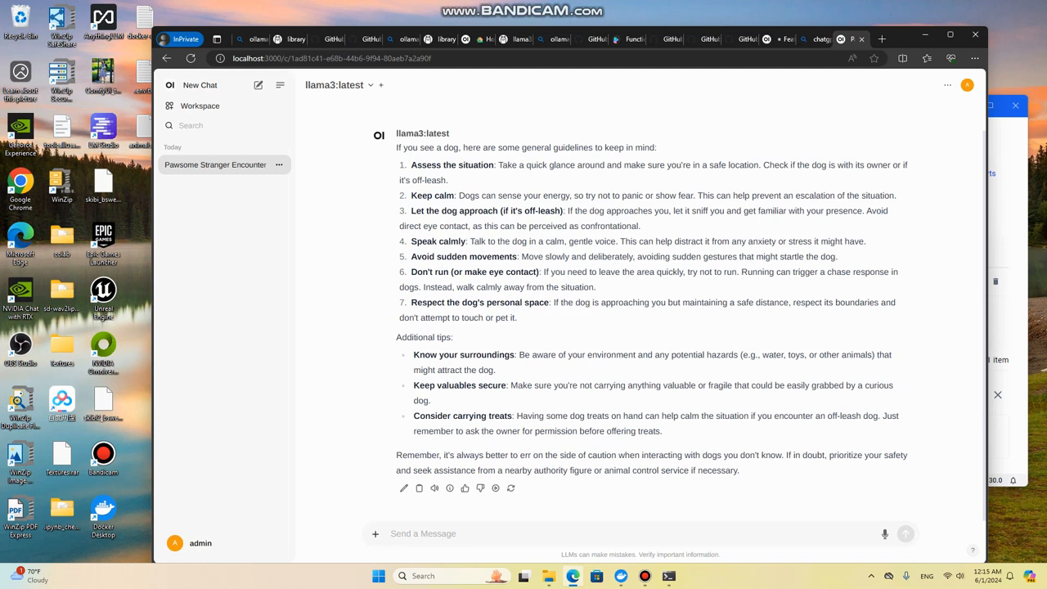
type("#")
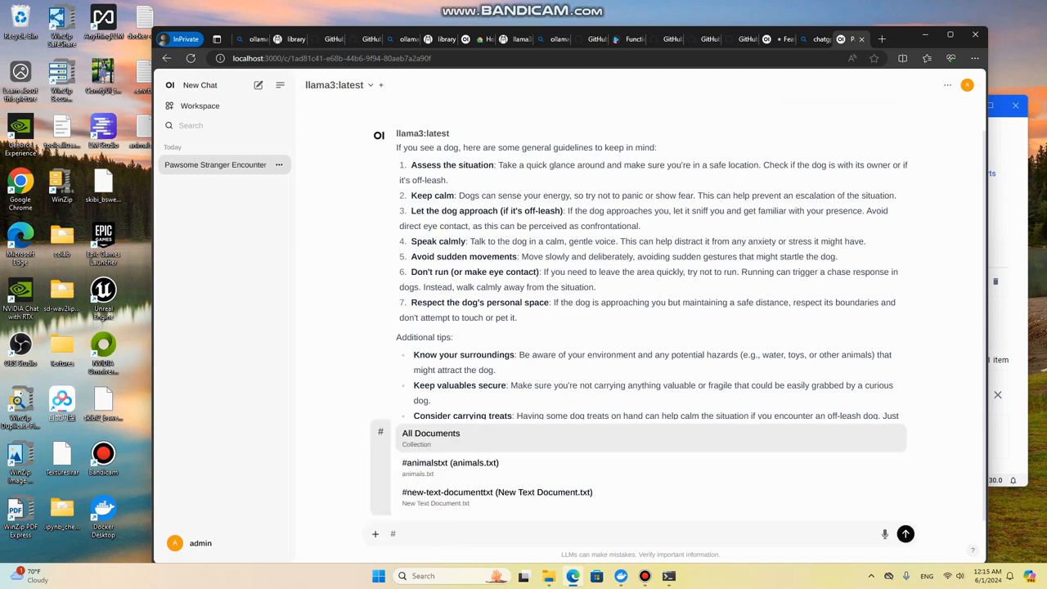
key("Down")
key("Return")
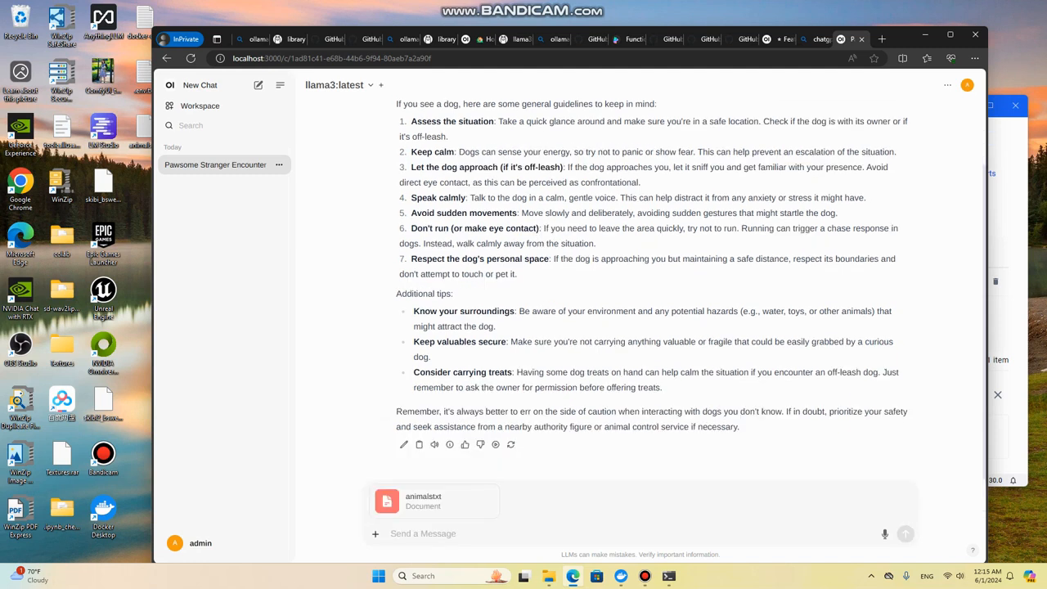
type("#")
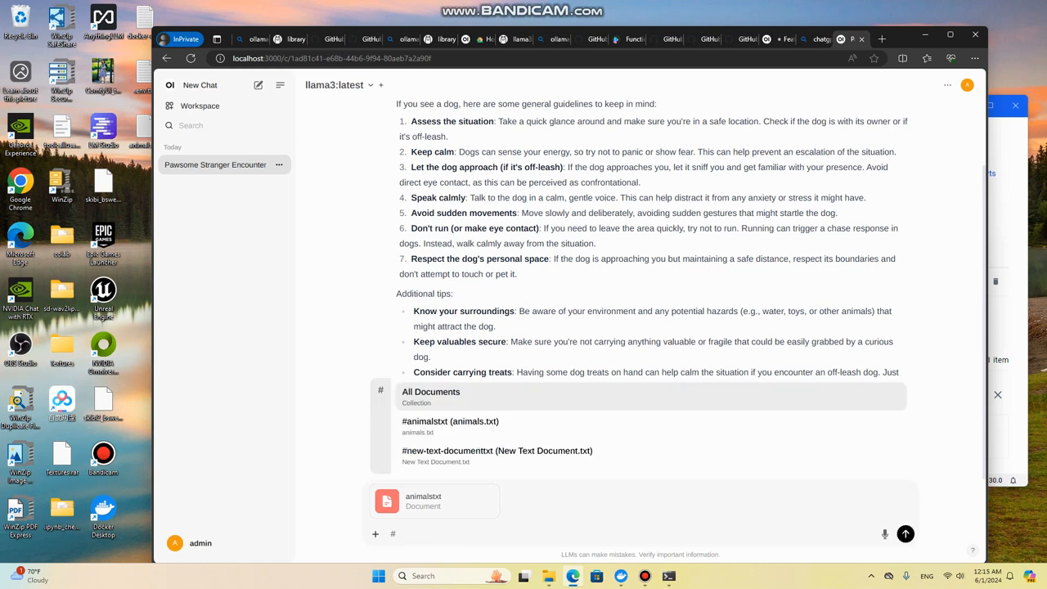
key("Down")
key("Down")
key("Up")
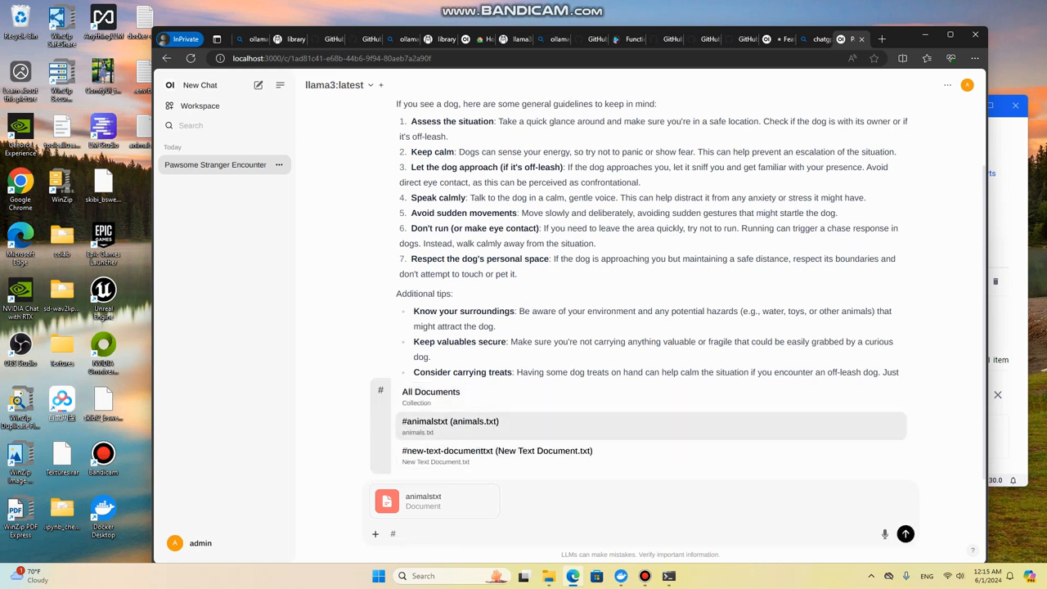
key("Up")
key("Down")
key("Down")
key("Up")
key("Up")
key("BackSpace")
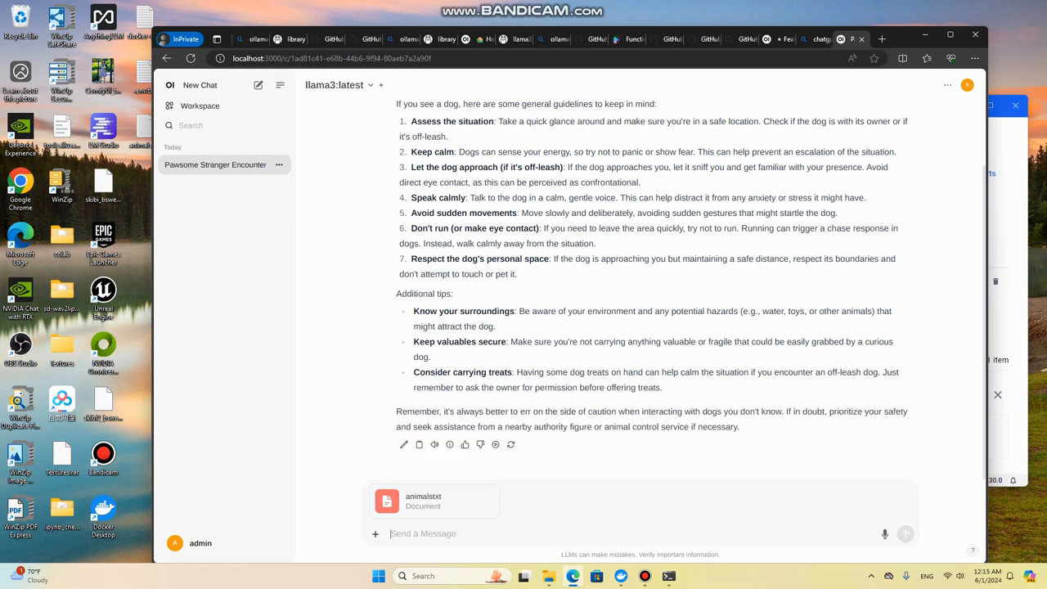
left_click(497, 486)
Step: Attach the All Documents collection to the message and ask "What should I do if I see a person"
type("#")
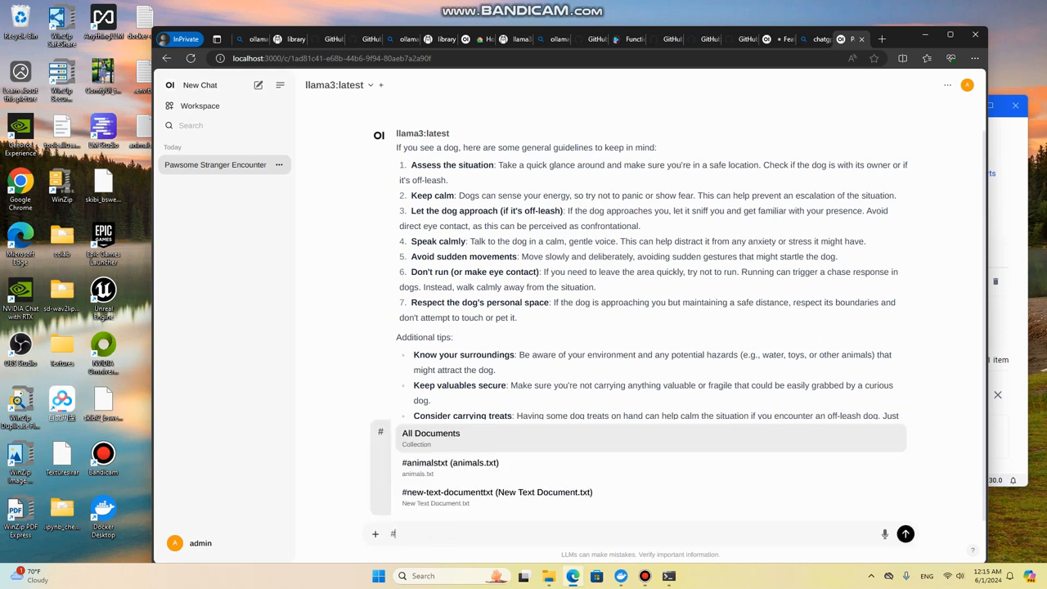
key("Return")
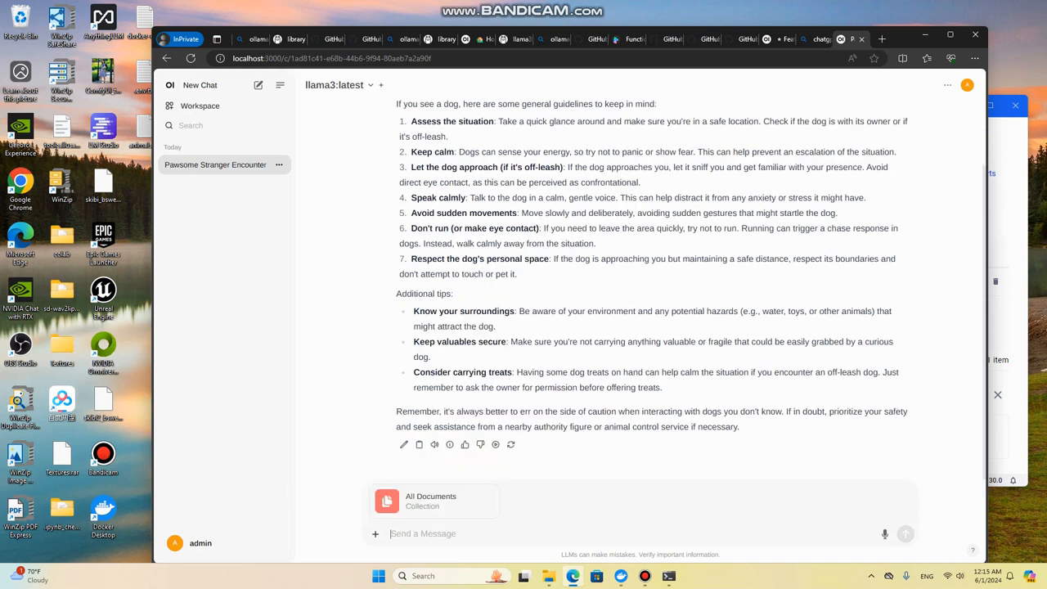
type("What shoul")
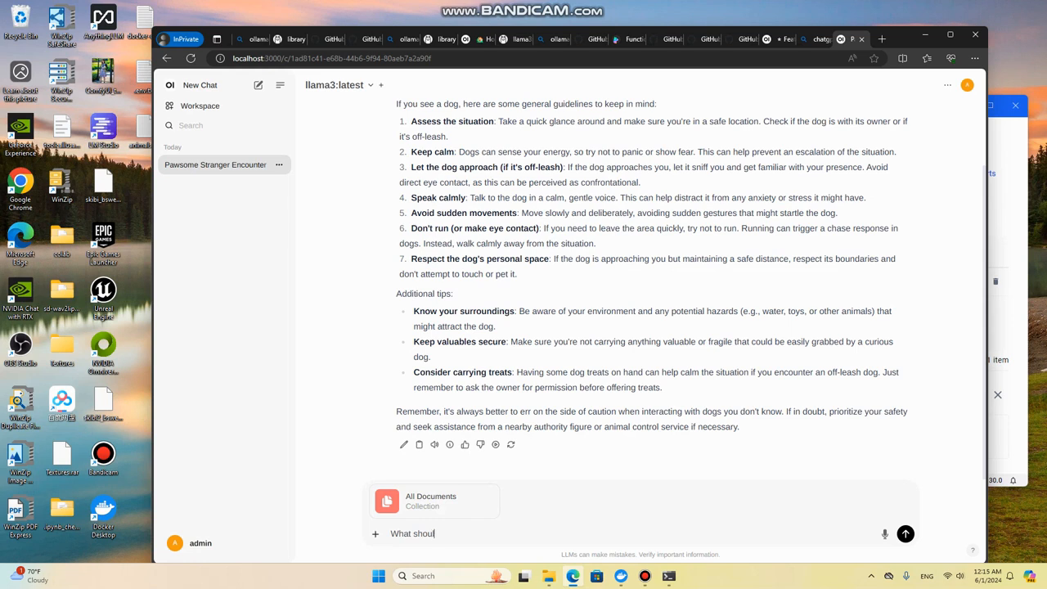
type("d I do if I see a person")
key("Return")
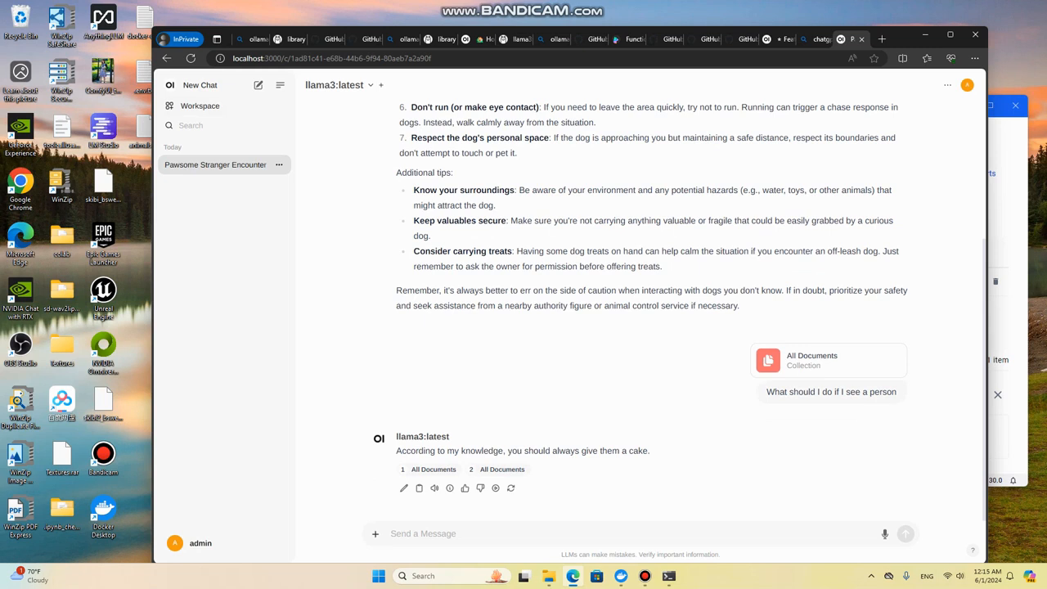
Step: Go to the workspace's Documents page and view the edit details of New Text Document.txt, closing them without changes
left_click(199, 85)
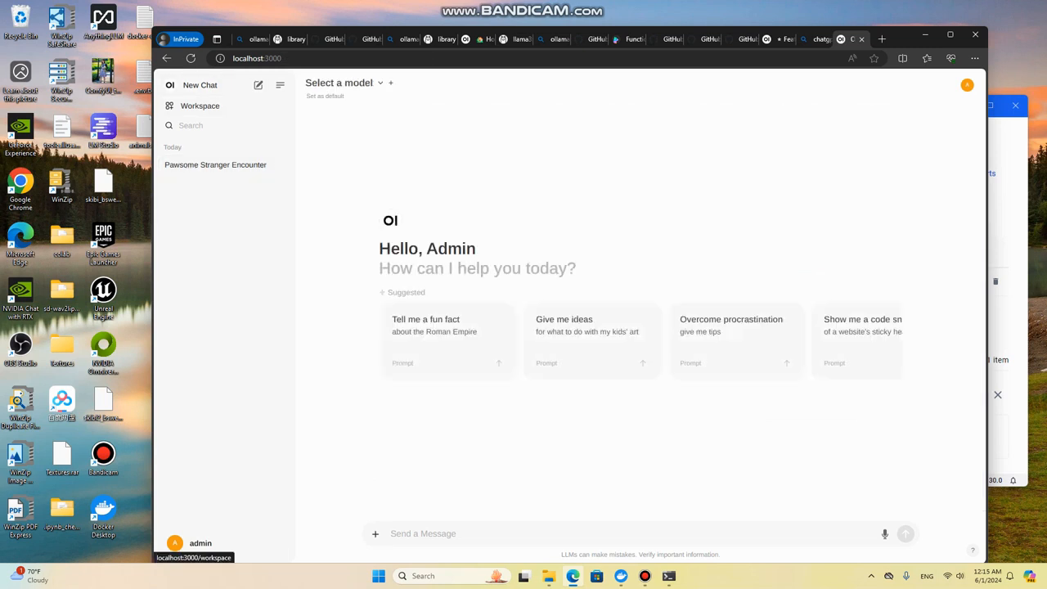
left_click(200, 105)
left_click(423, 106)
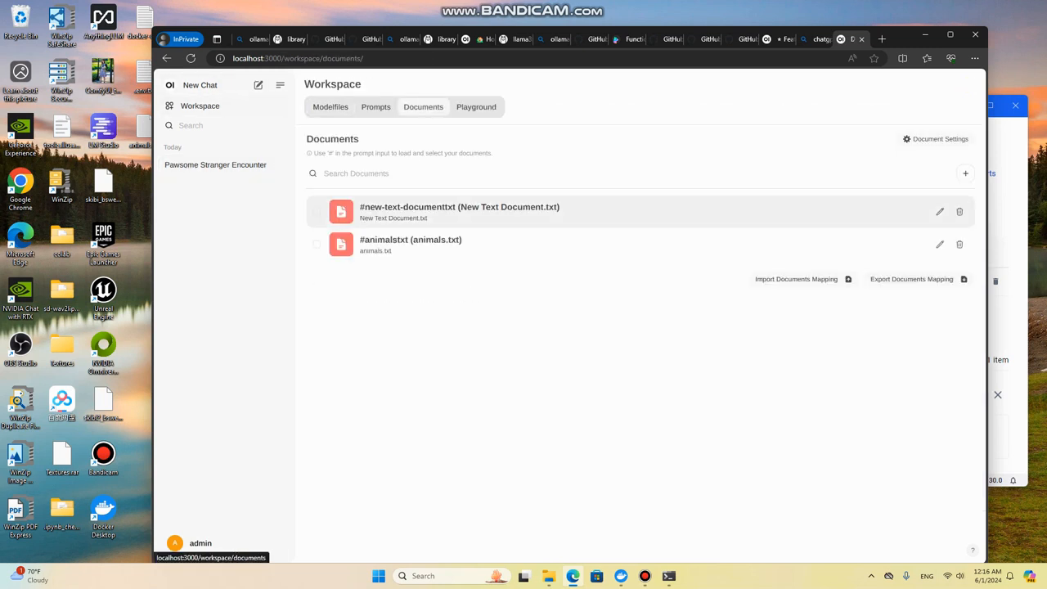
left_click(317, 211)
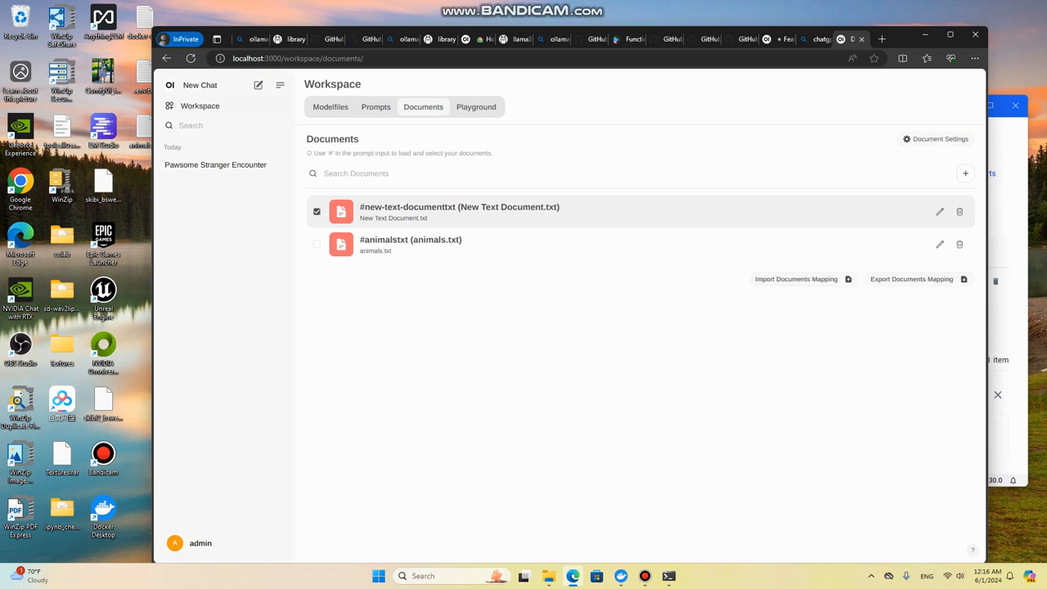
left_click(940, 211)
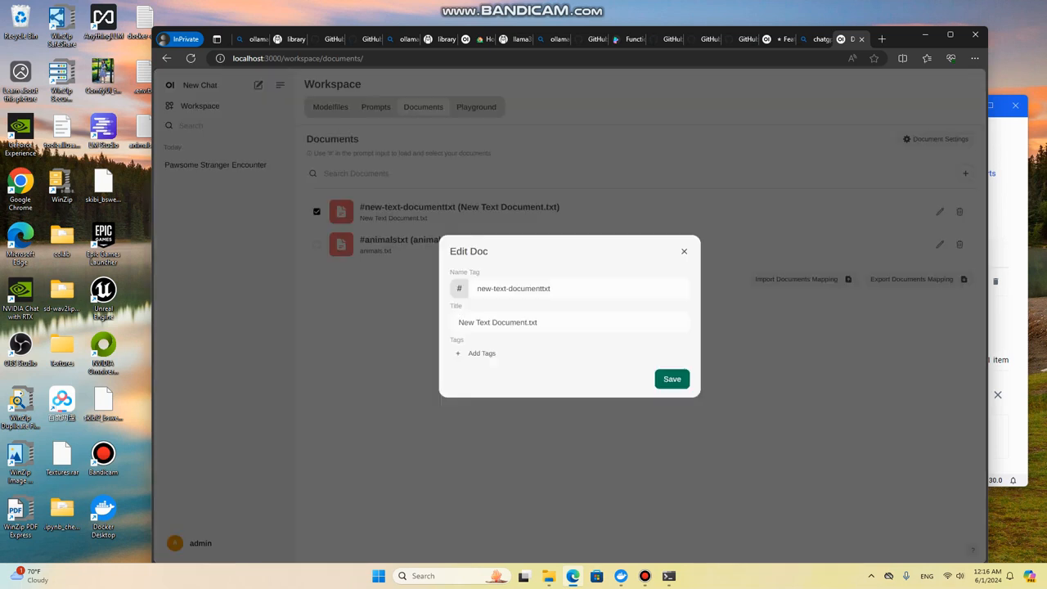
left_click(684, 252)
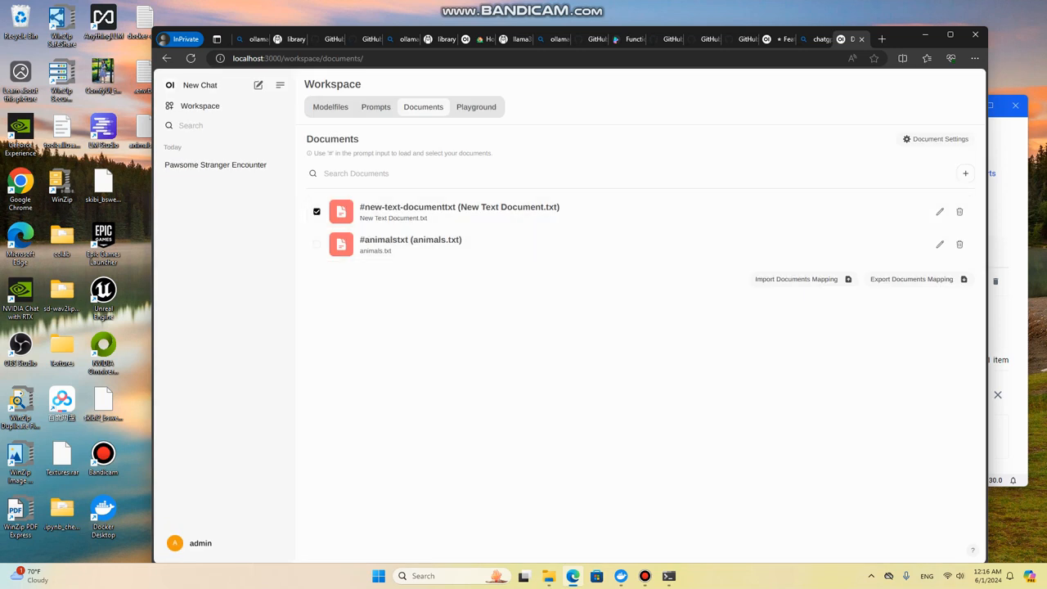
Step: Reopen the Pawsome Stranger Encounter chat and ask "What should I do if I see a person" with animals.txt attached
left_click(201, 85)
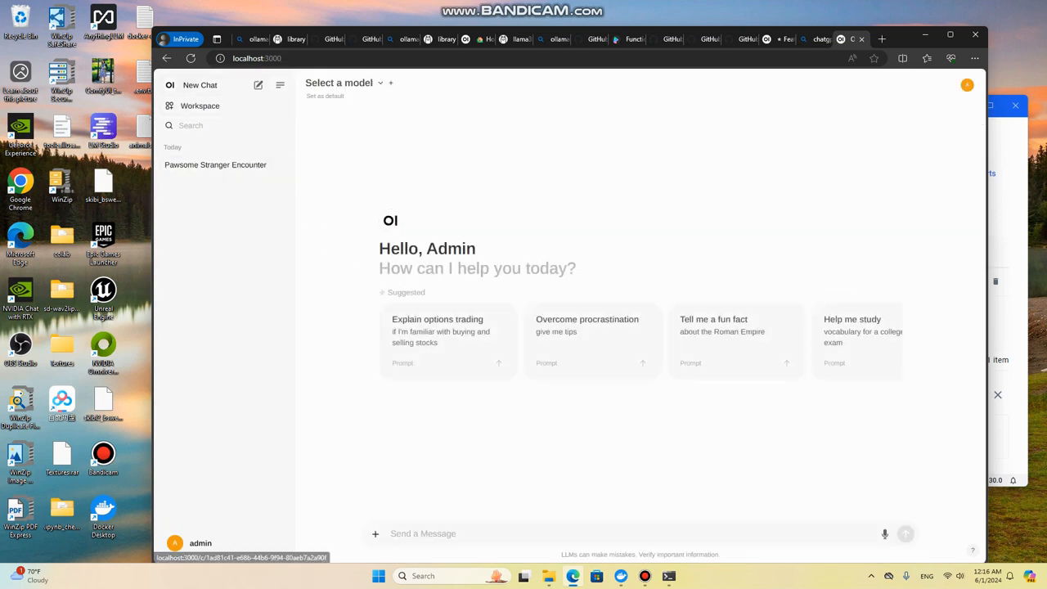
left_click(215, 165)
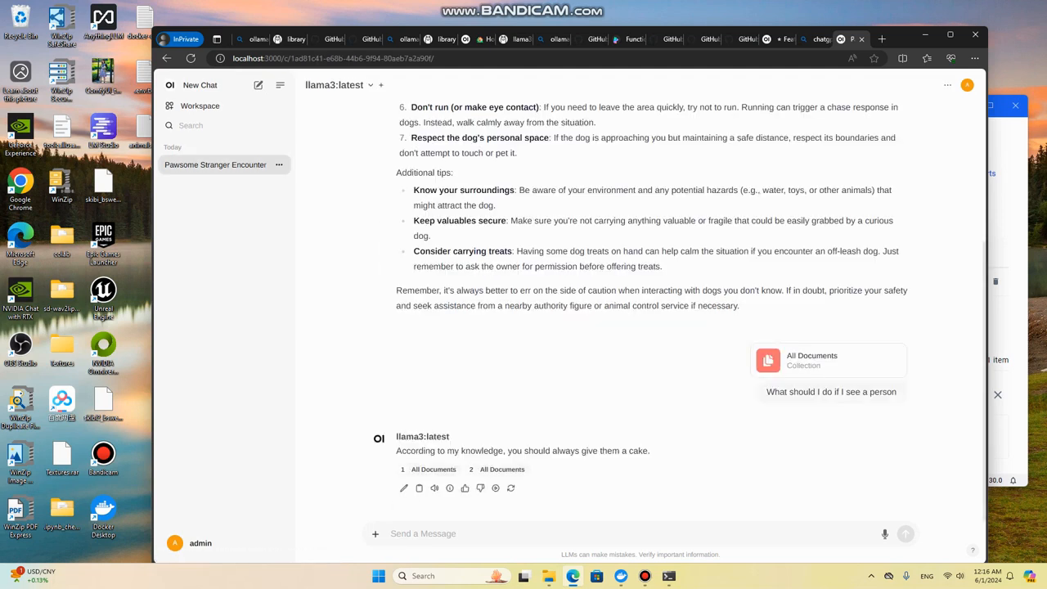
type("#")
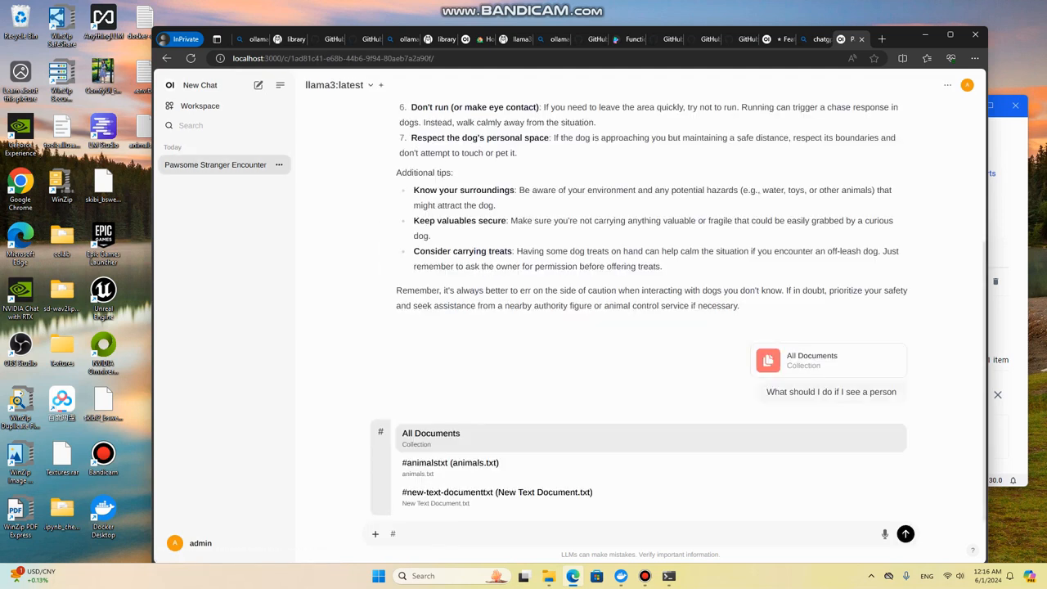
key("Down")
key("Return")
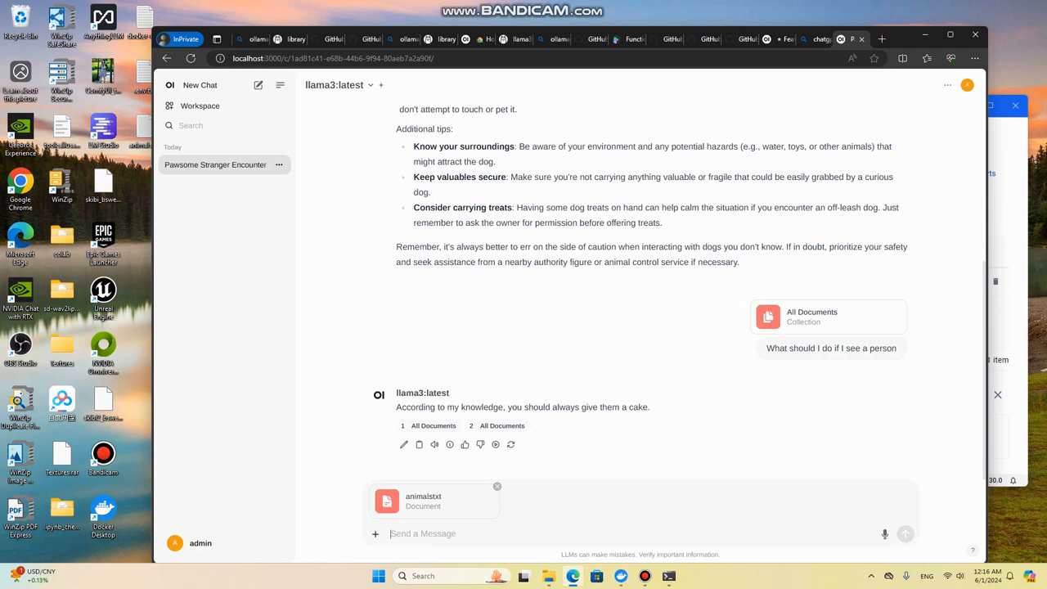
type("What s")
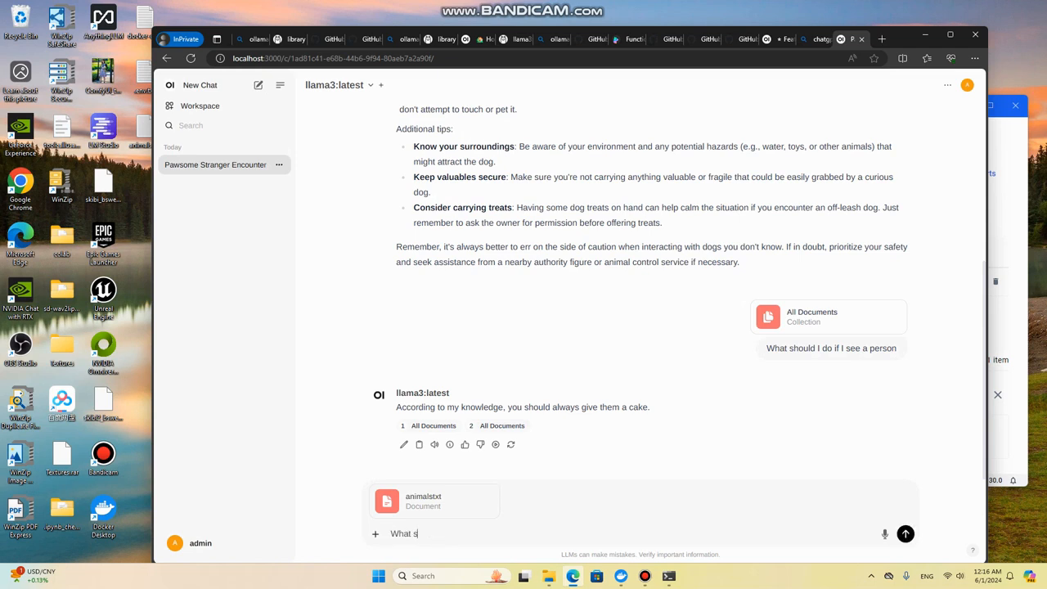
type("hould I do if I see a person")
key("Return")
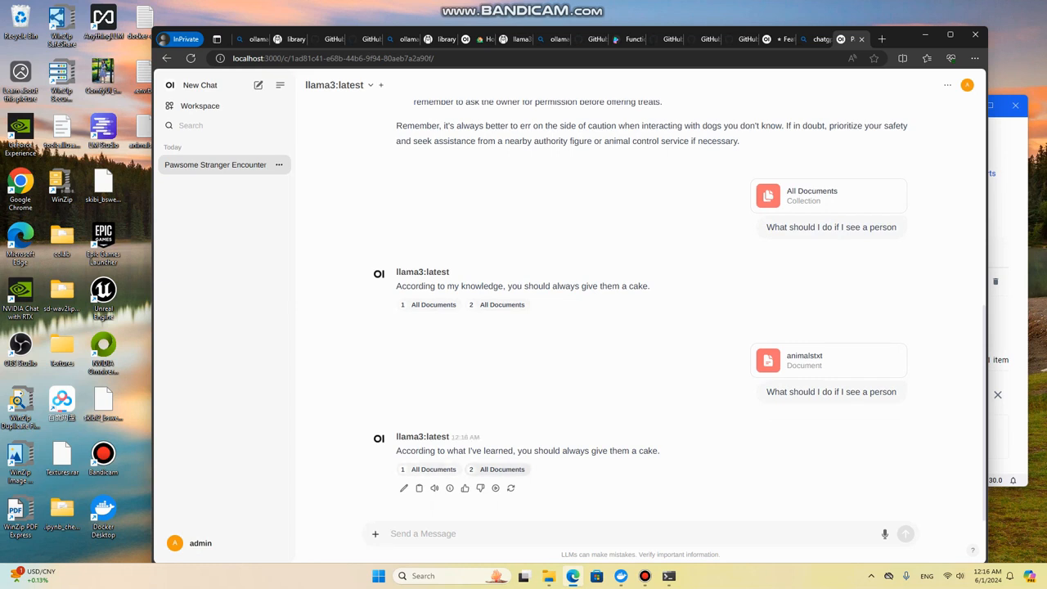
Step: Examine both All Documents citations of the latest answer and have the answer read aloud
left_click(496, 469)
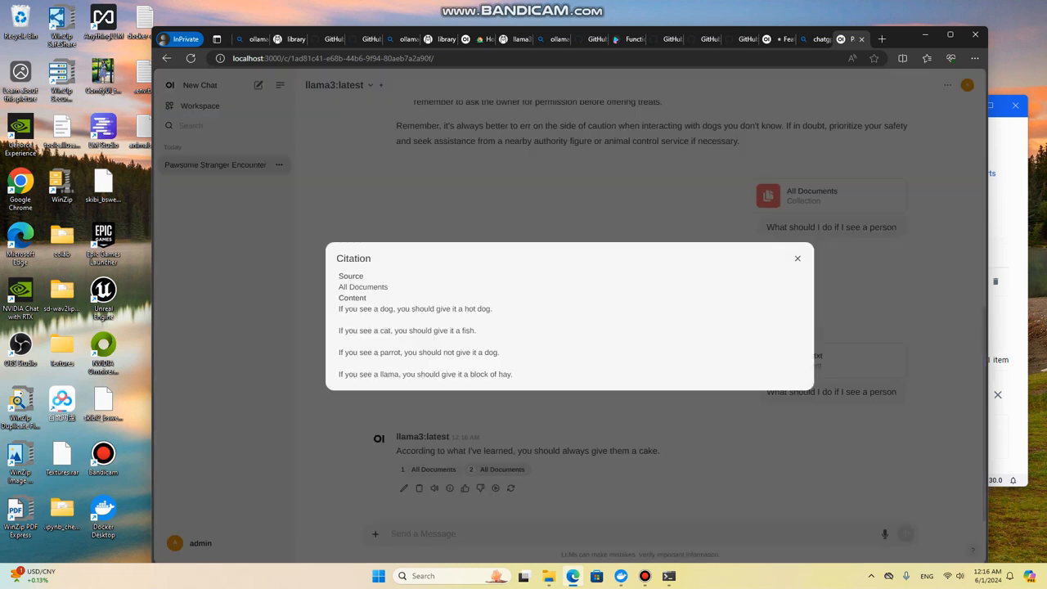
left_click(434, 470)
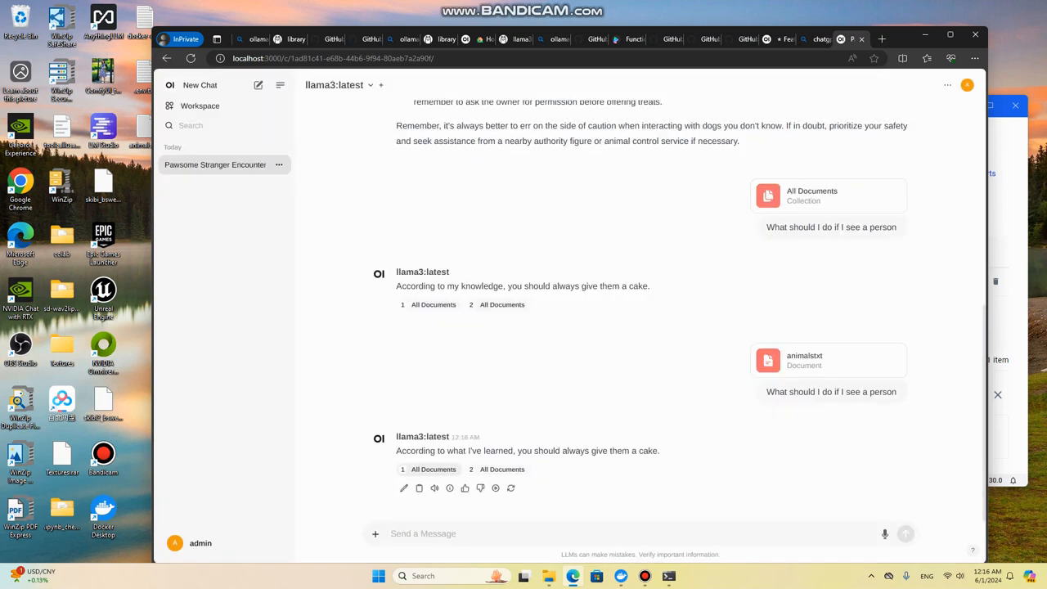
left_click(432, 470)
left_click(833, 400)
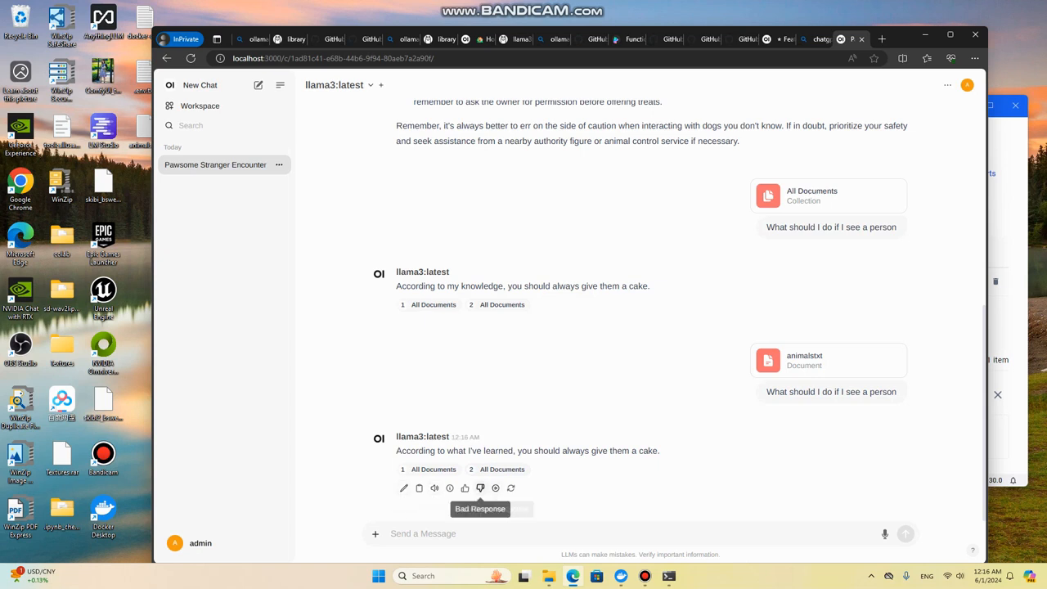
left_click(434, 487)
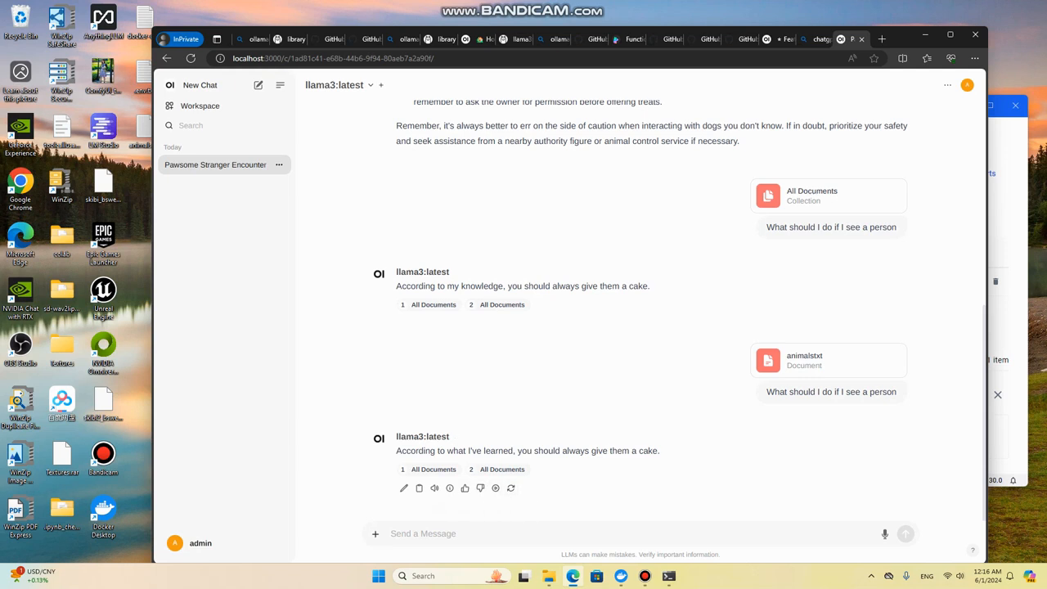
Step: Attach animals.txt to the message and ask "What should you give various animals"
type("#")
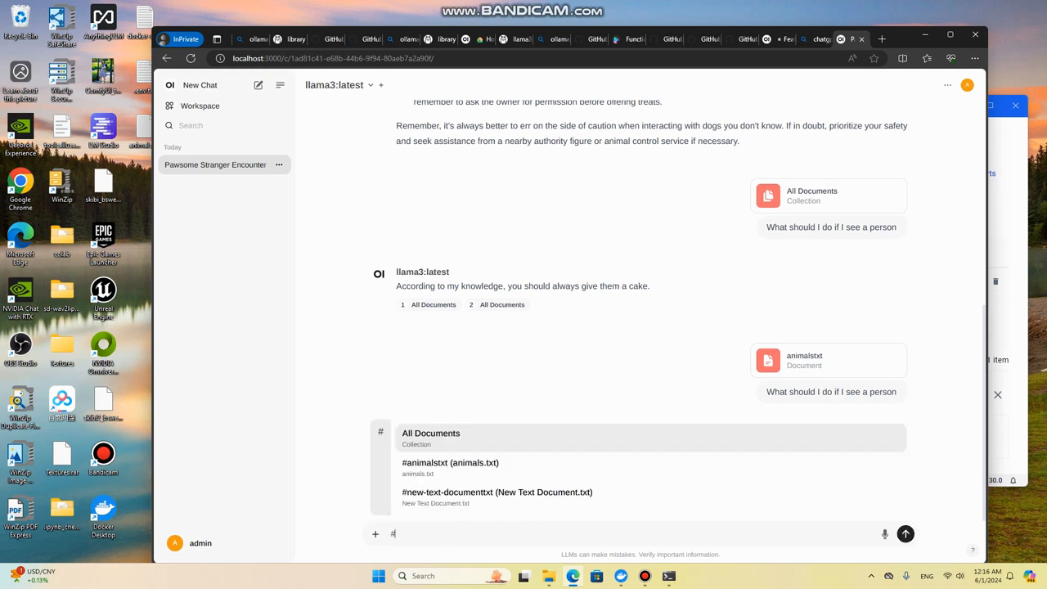
key("Down")
key("Return")
type("What should you g")
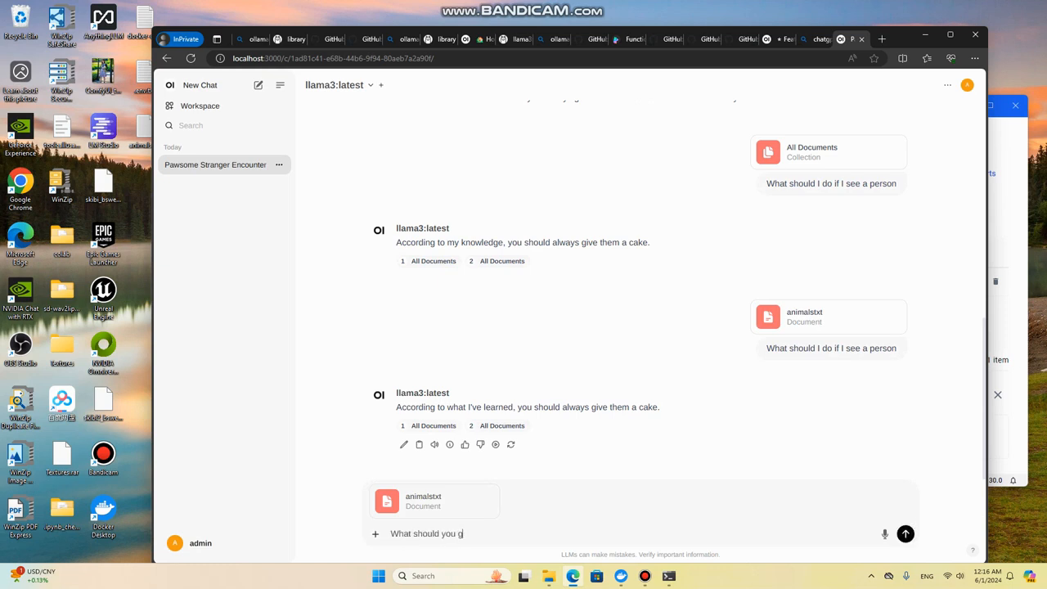
type("ive various animals")
key("Return")
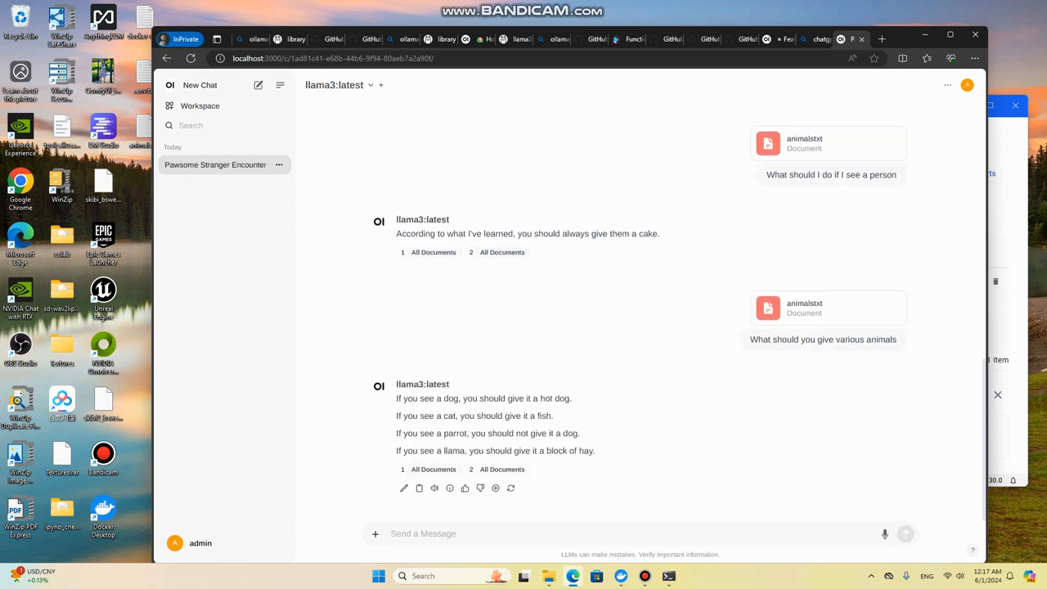
Step: Ask the follow-up question "Should you give a parrot a dog" without attaching a document
type("S")
key("BackSpace")
type("Should you give a parrot a dog")
key("Return")
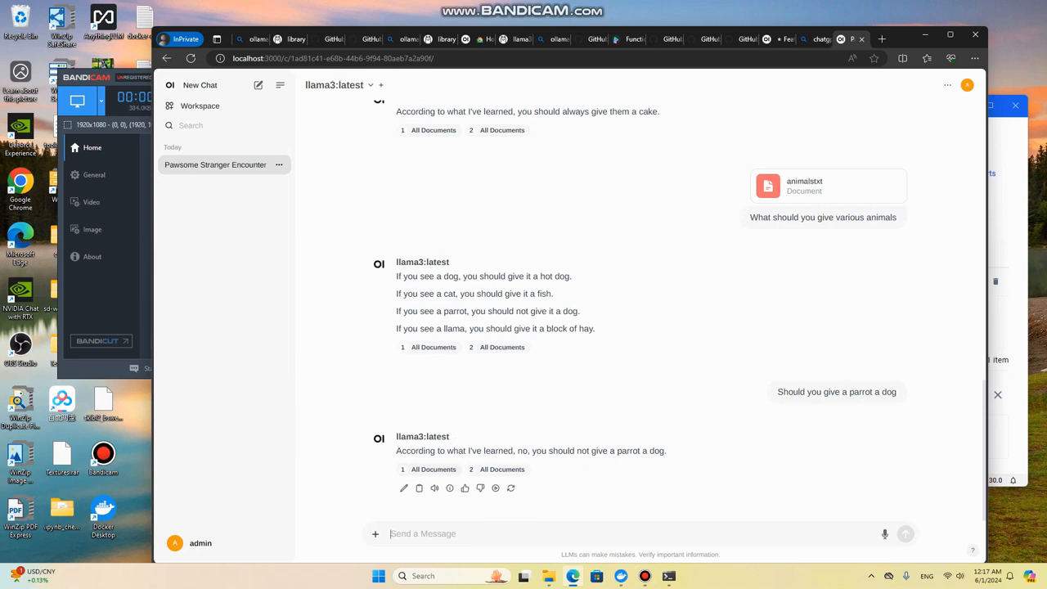
Step: Ask the follow-up question "Why should I not give a parrot a dog"
type("Why shou")
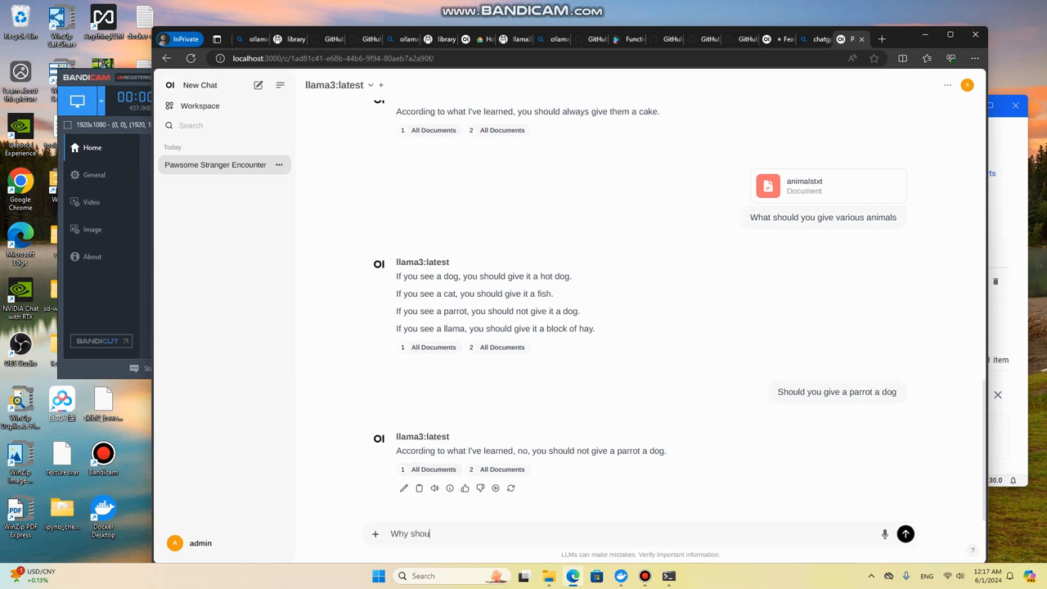
type("ld I not give a parrot a dog")
key("Return")
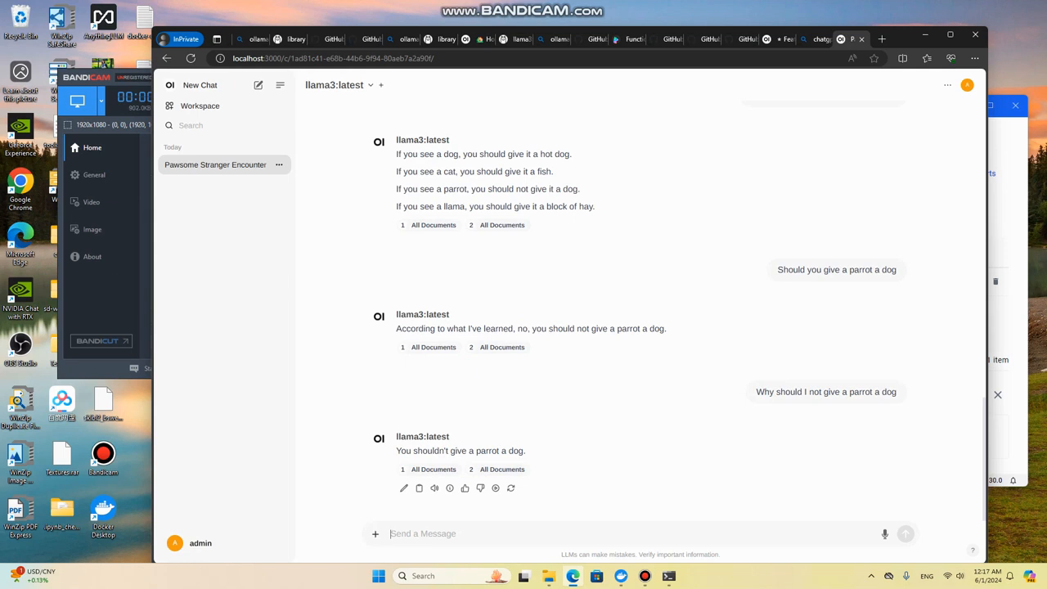
Step: Send the question "Should I give a dog a fish" without a document attached
type("#")
key("BackSpace")
type("S")
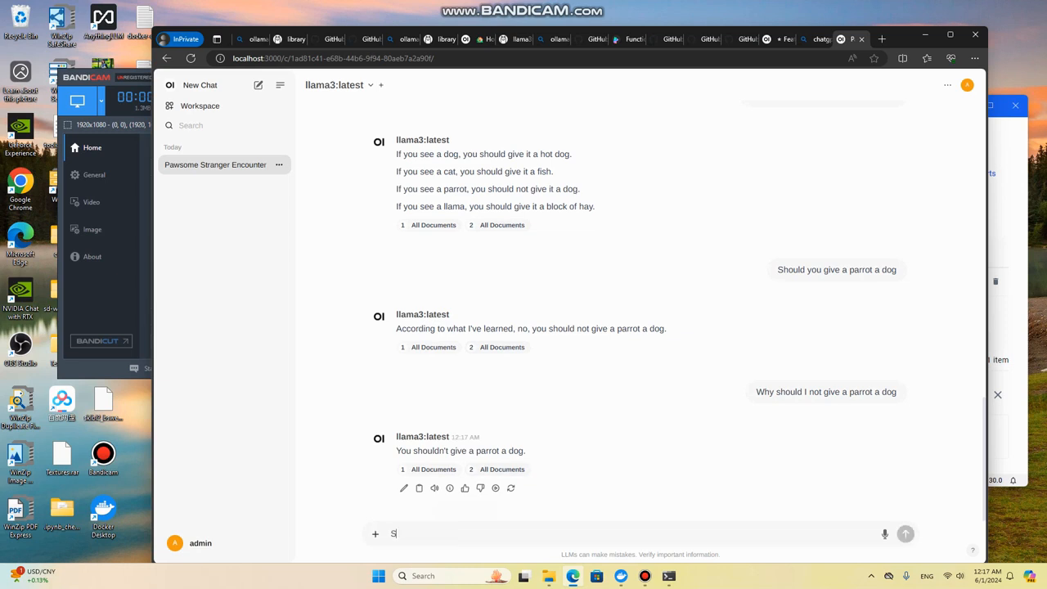
type("hould I give a dog a fish")
key("BackSpace")
type("fish")
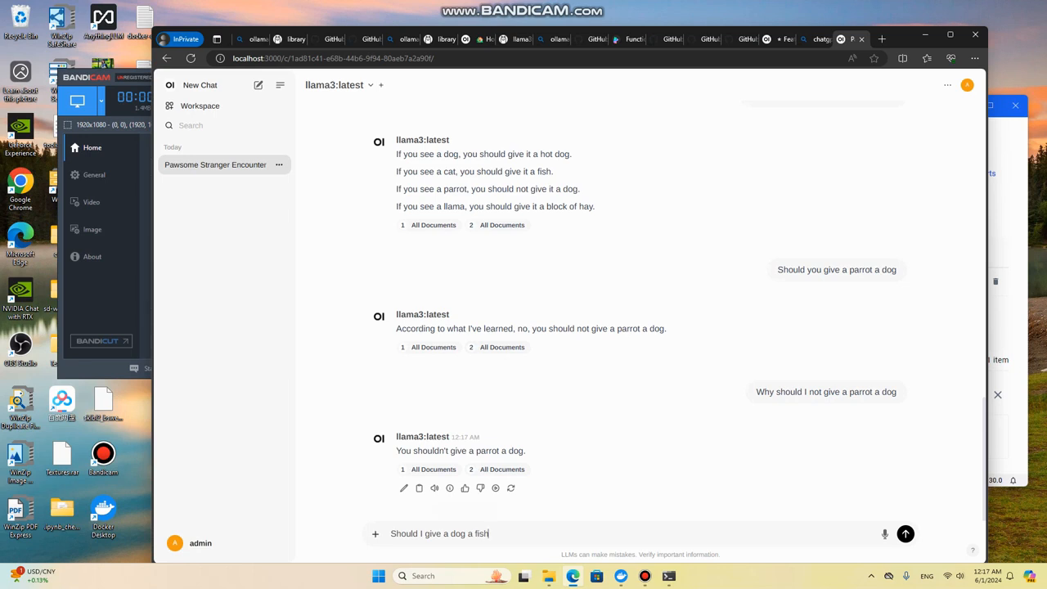
key("Return")
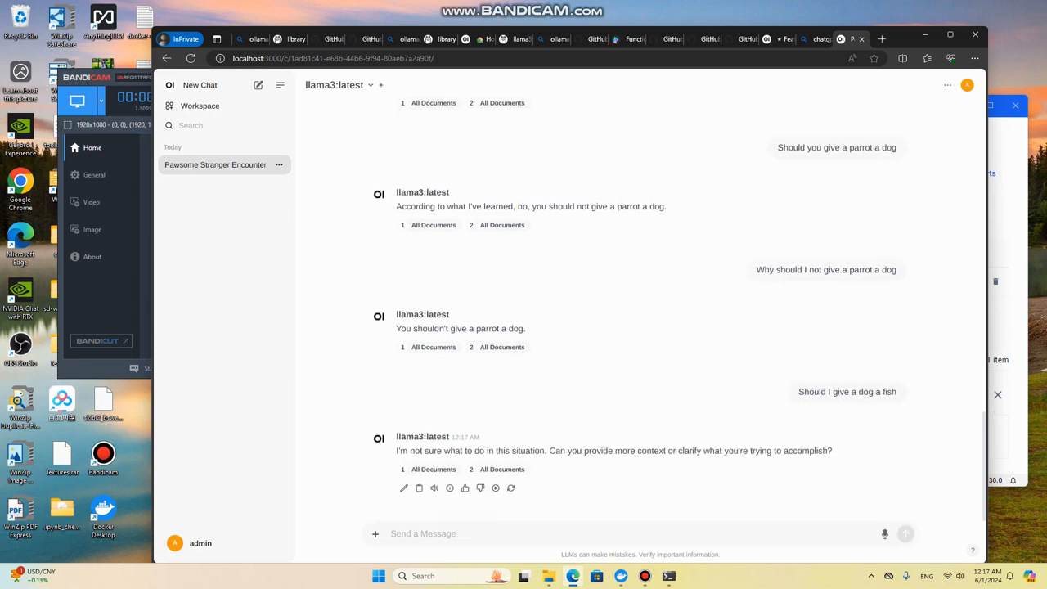
Step: Ask the question "Should I give a dog a hot dog" in the current chat without attaching a document
type("Should I giv ea ")
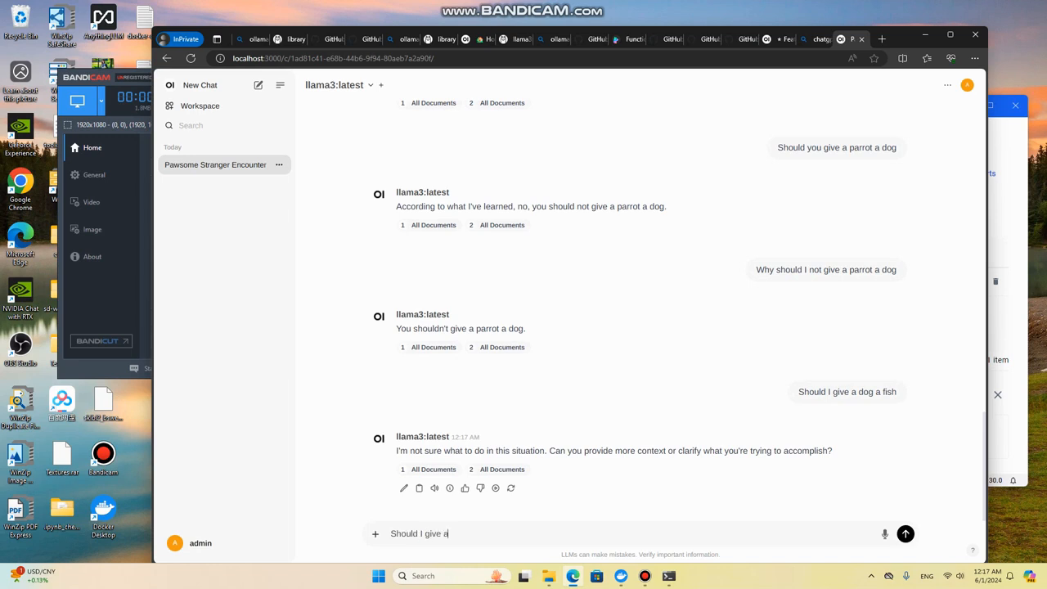
type("dog a hot dog")
key("Return")
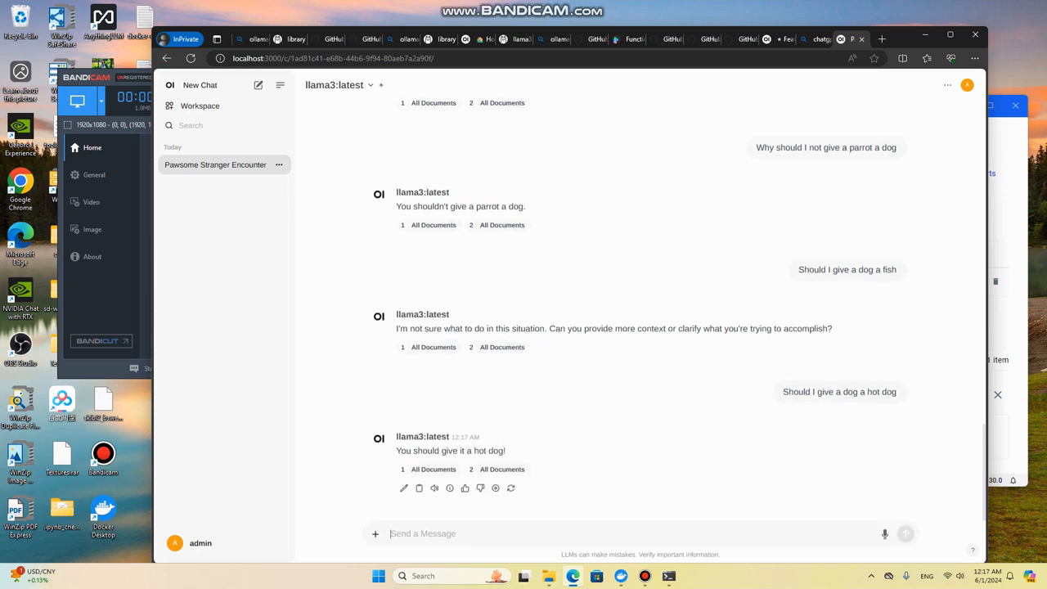
left_click(196, 543)
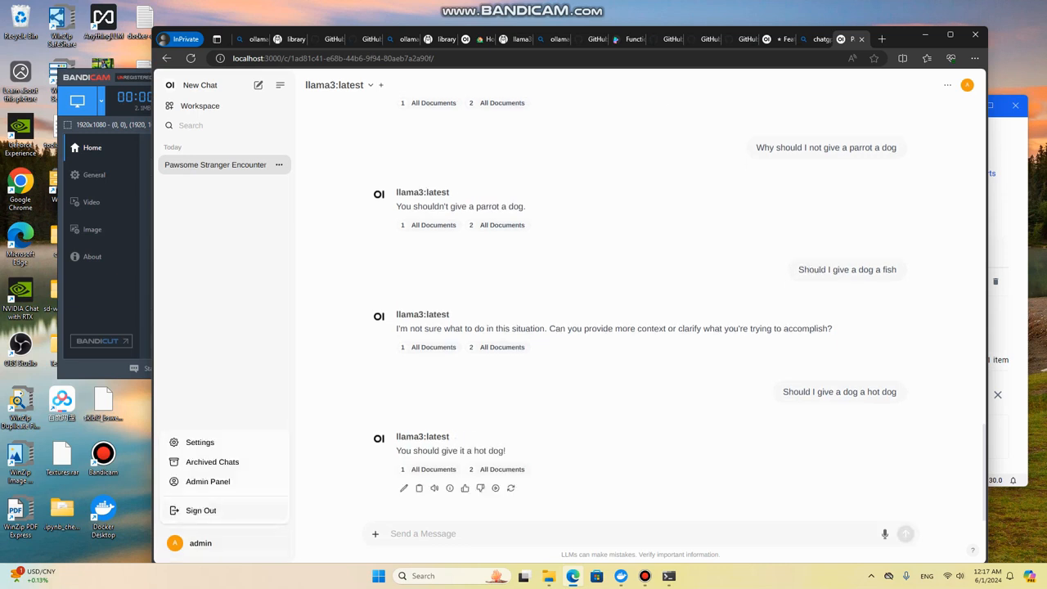
left_click(208, 482)
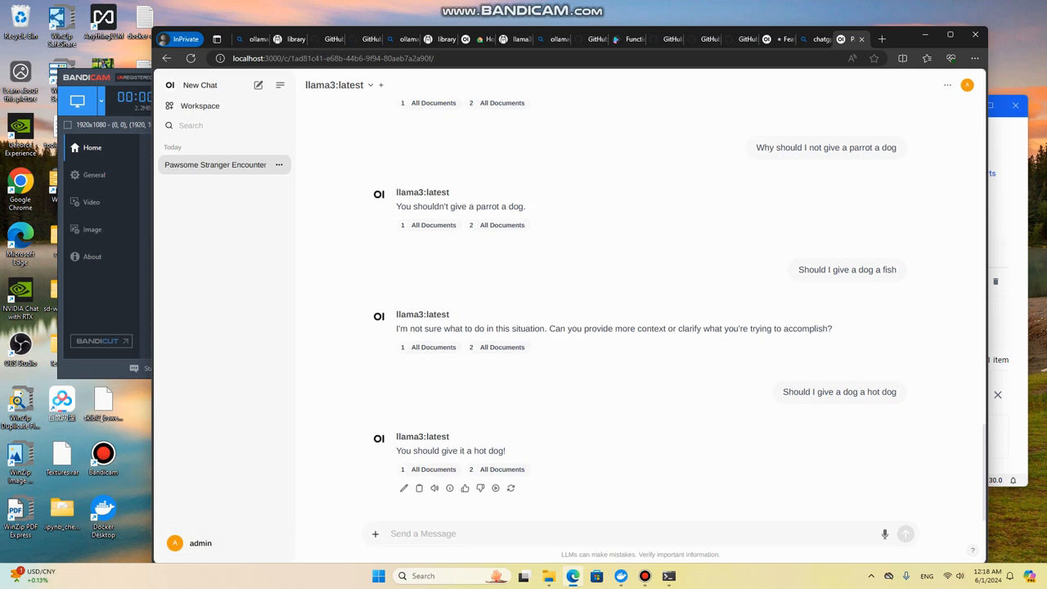
left_click(279, 165)
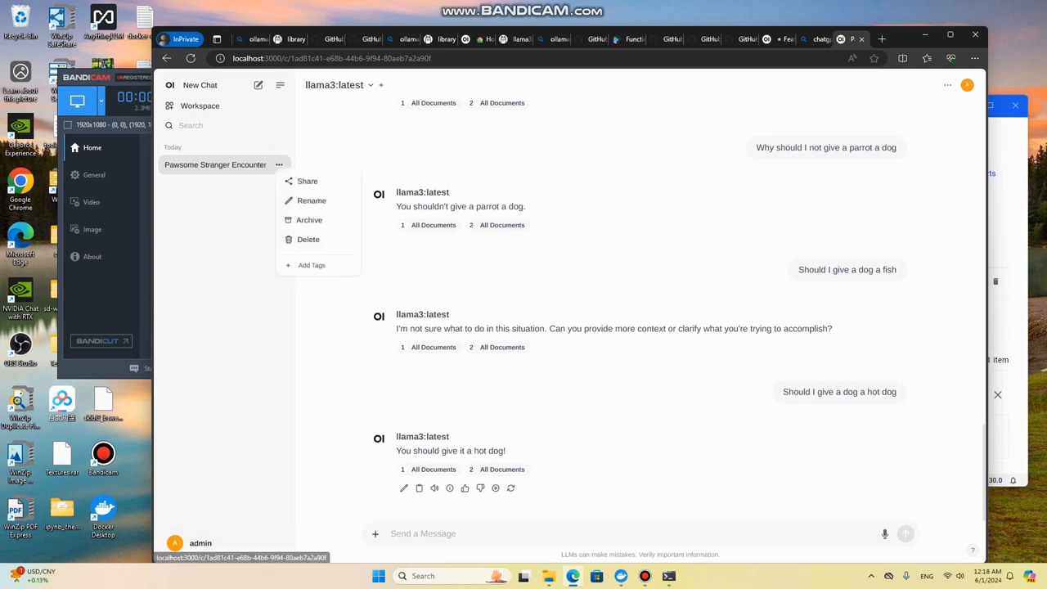
Step: Start a new chat with the llama3:latest model and ask "Should I give a dog a hot dog"
left_click(199, 85)
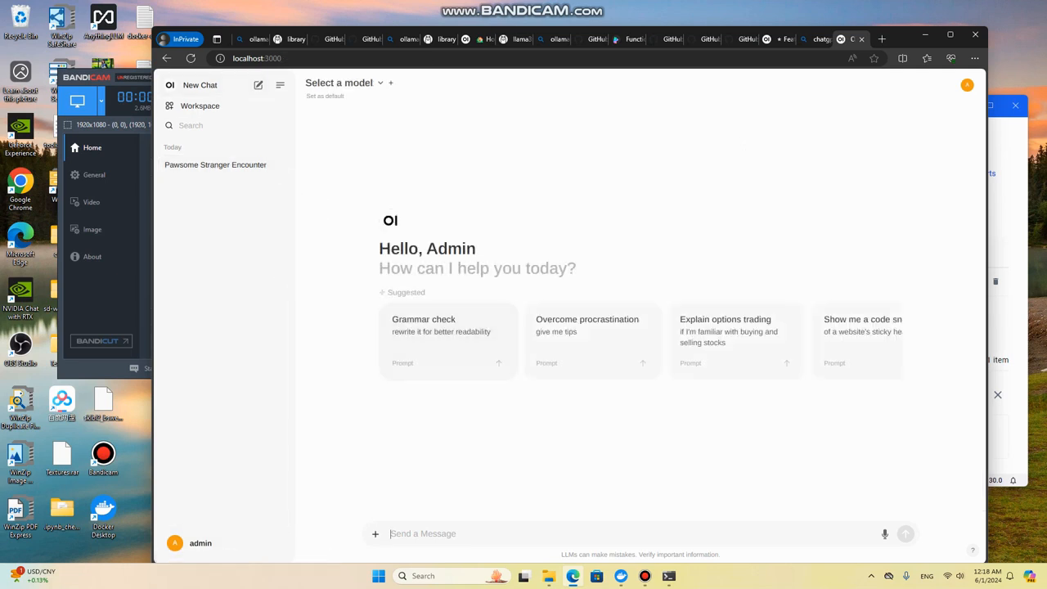
type("Should I give a dog a hot")
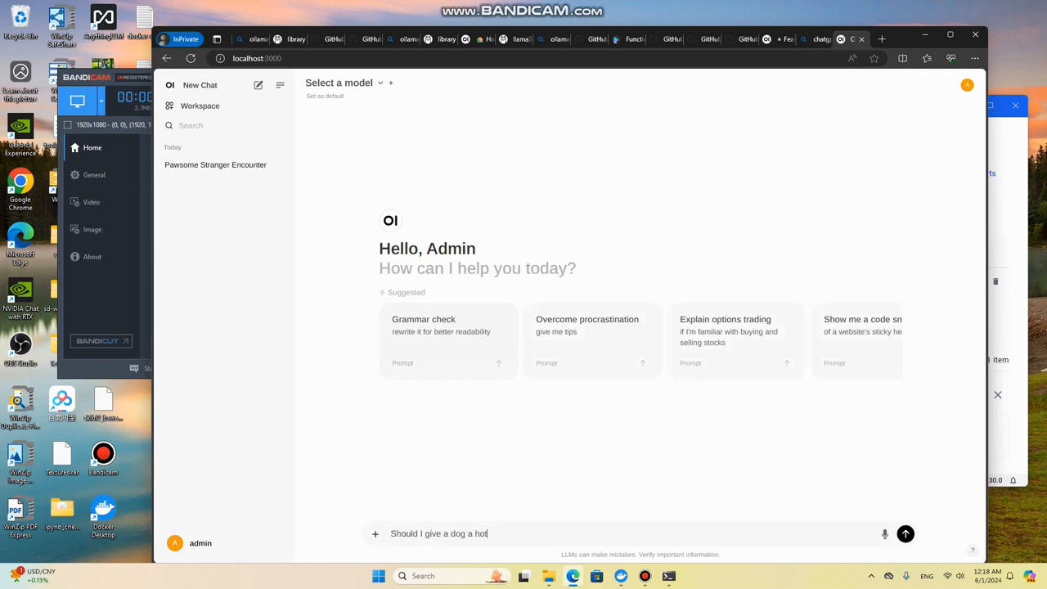
type(" dog")
key("Return")
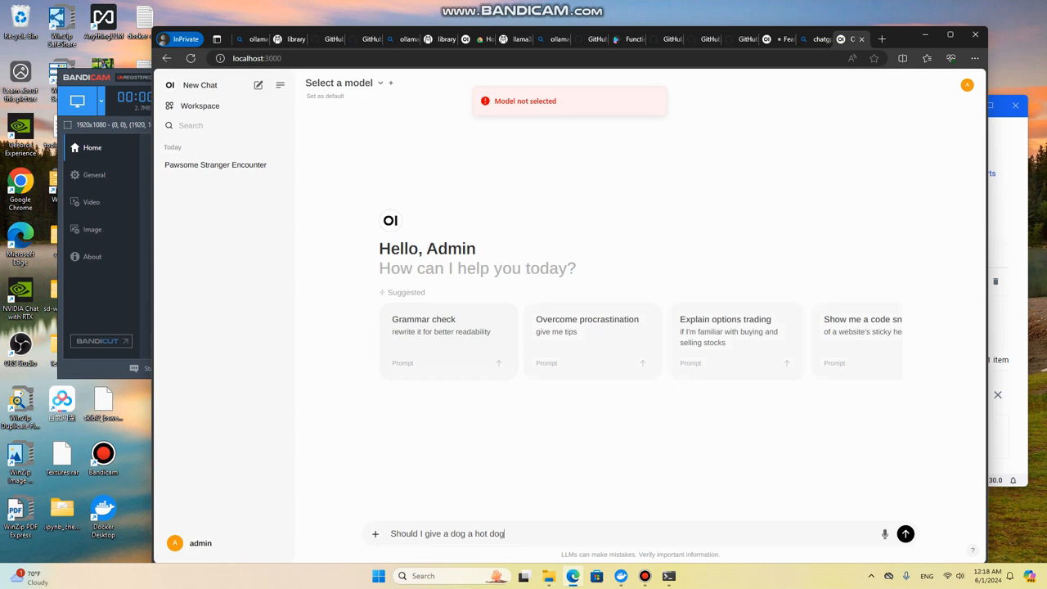
left_click(339, 83)
left_click(348, 133)
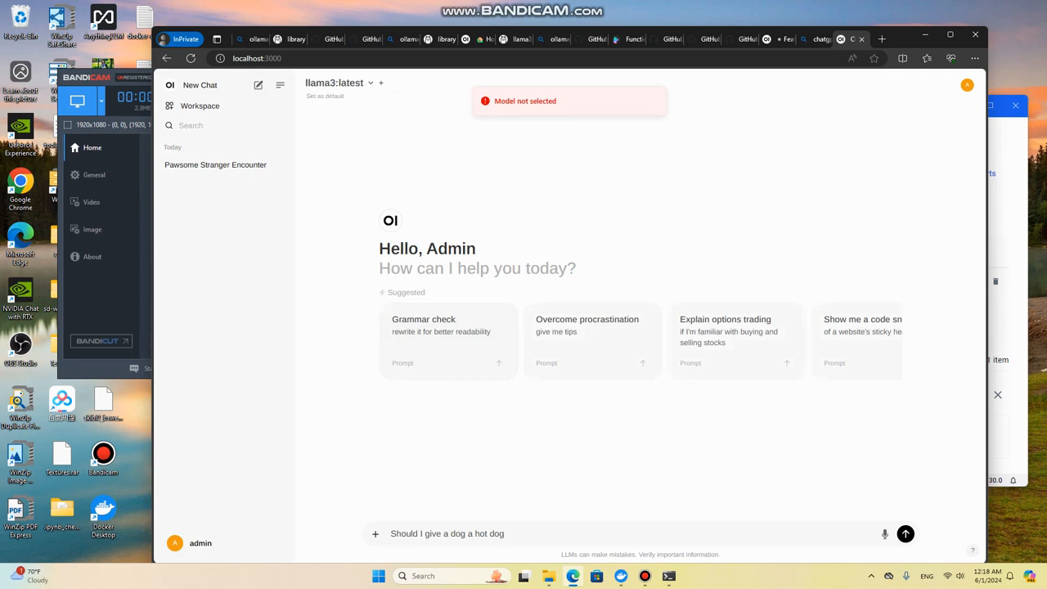
key("Return")
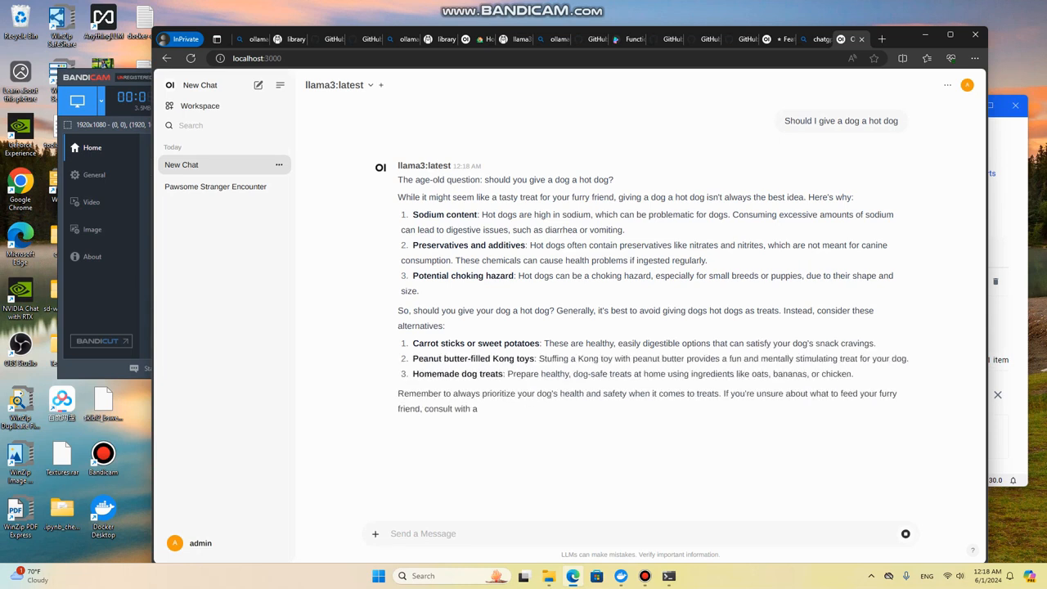
Step: Delete the chats "Pawsome Stranger Encounter" and "Paws & Condiments Matter" from the chat history
left_click(279, 187)
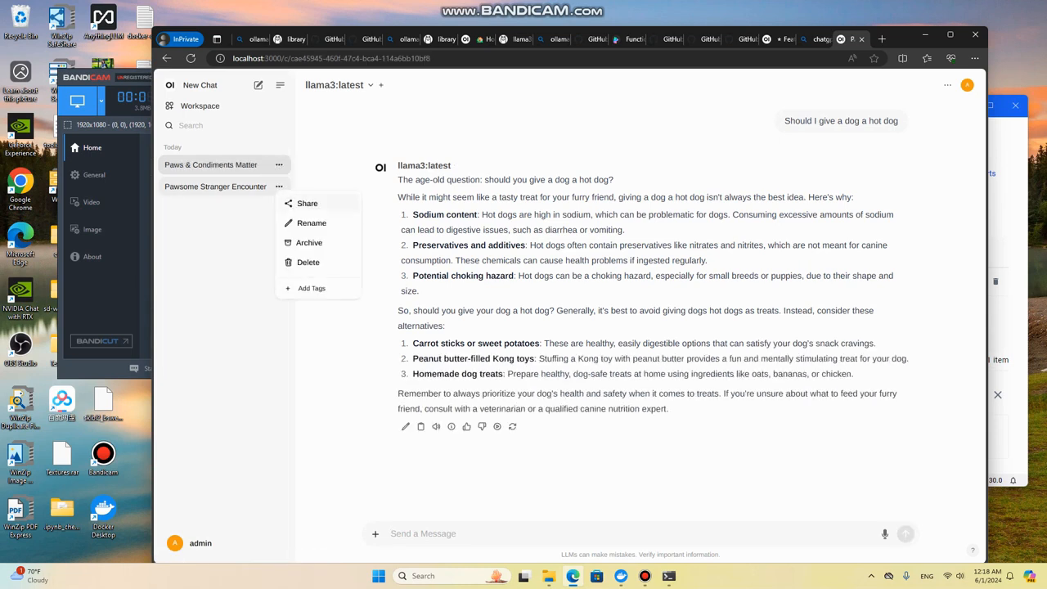
left_click(311, 223)
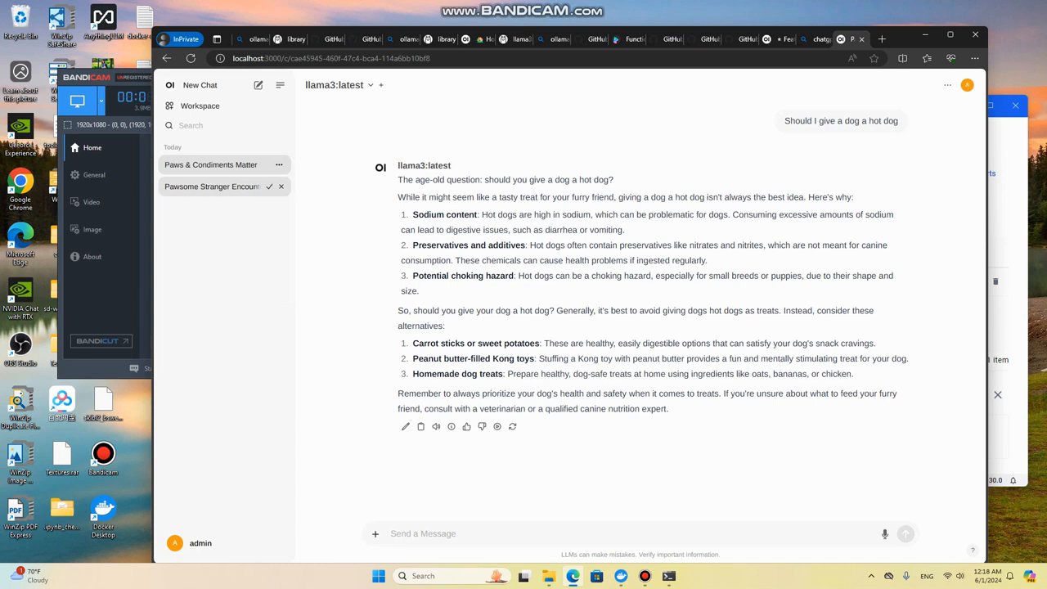
left_click(269, 186)
left_click(279, 165)
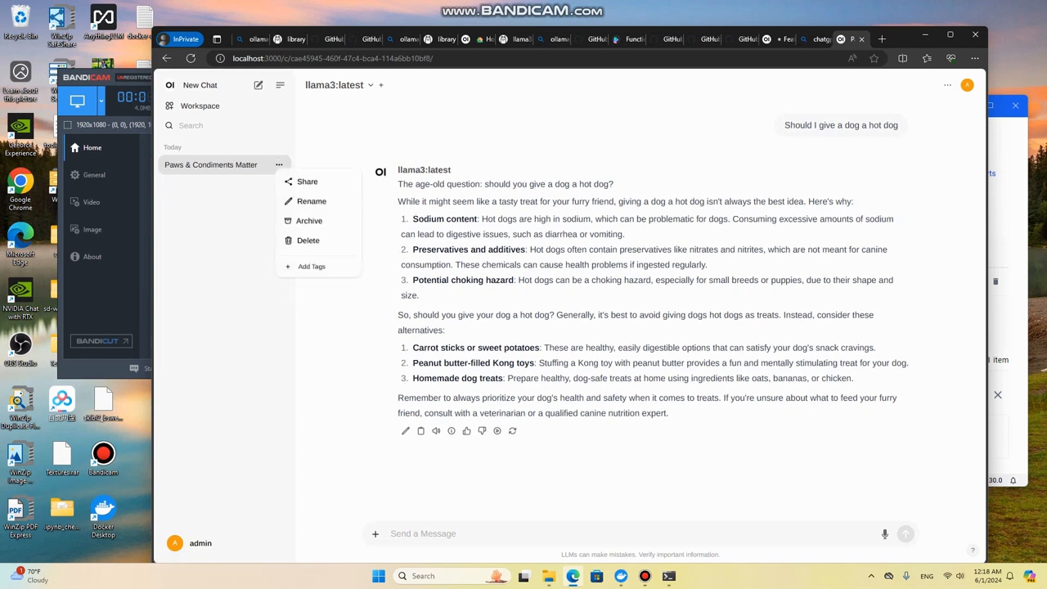
left_click(309, 240)
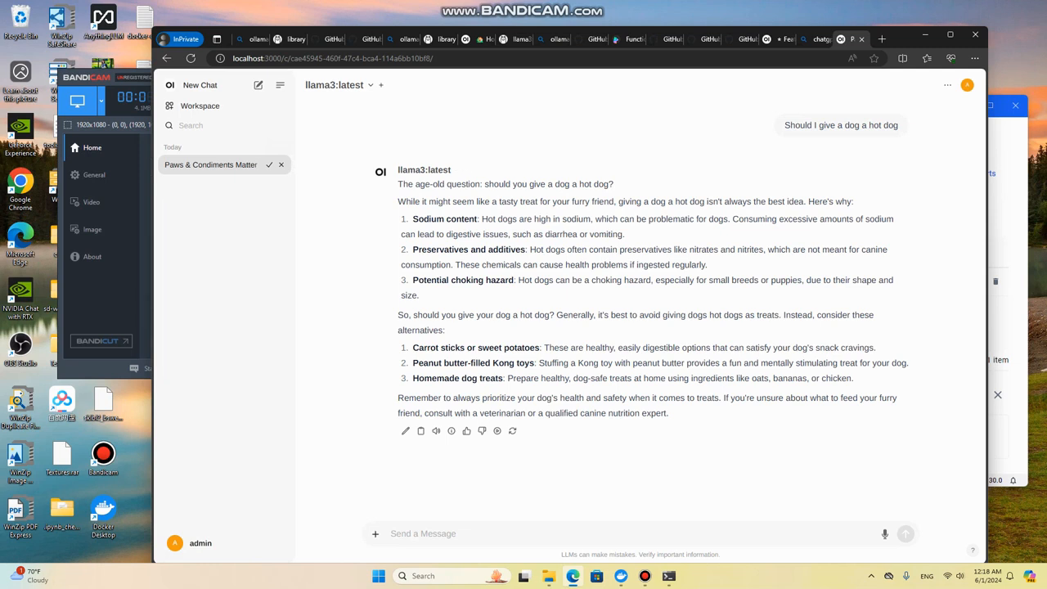
left_click(269, 164)
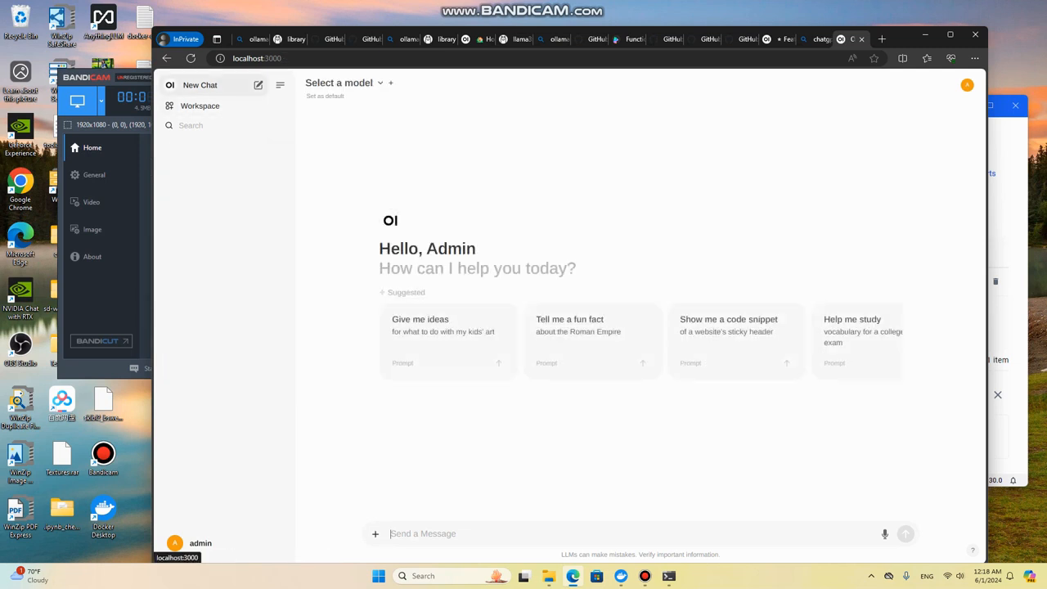
left_click(196, 543)
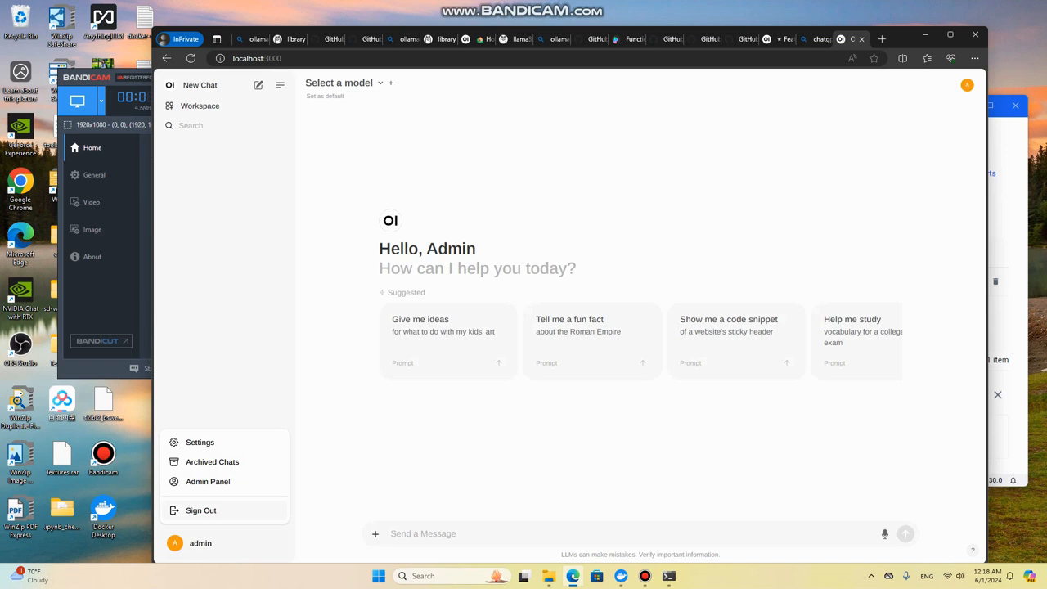
left_click(208, 482)
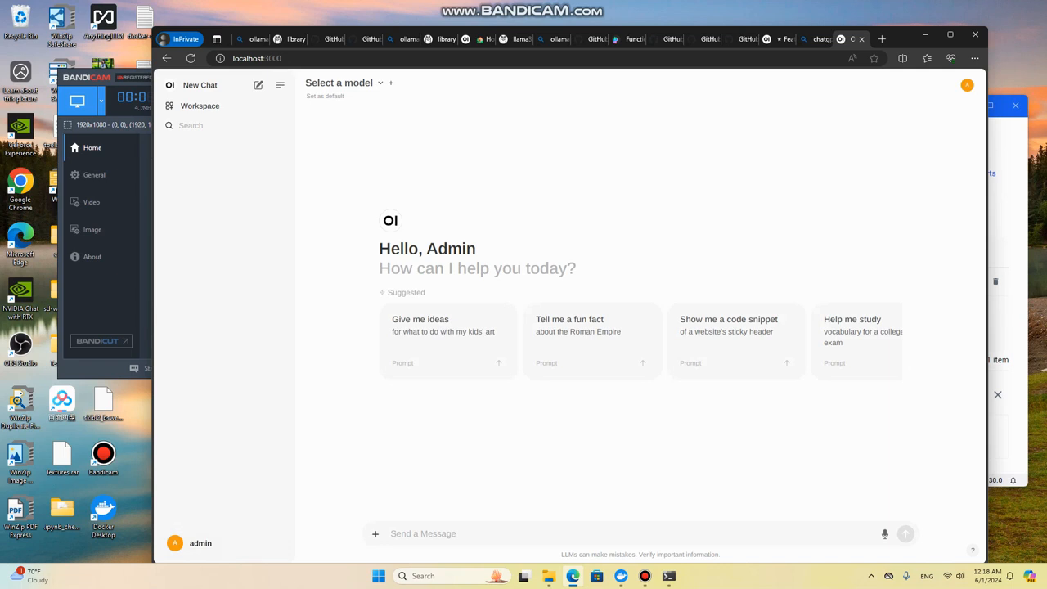
Step: Switch to Docker Desktop, stop the open-webui container and start it again
mouse_move(621, 576)
left_click(619, 515)
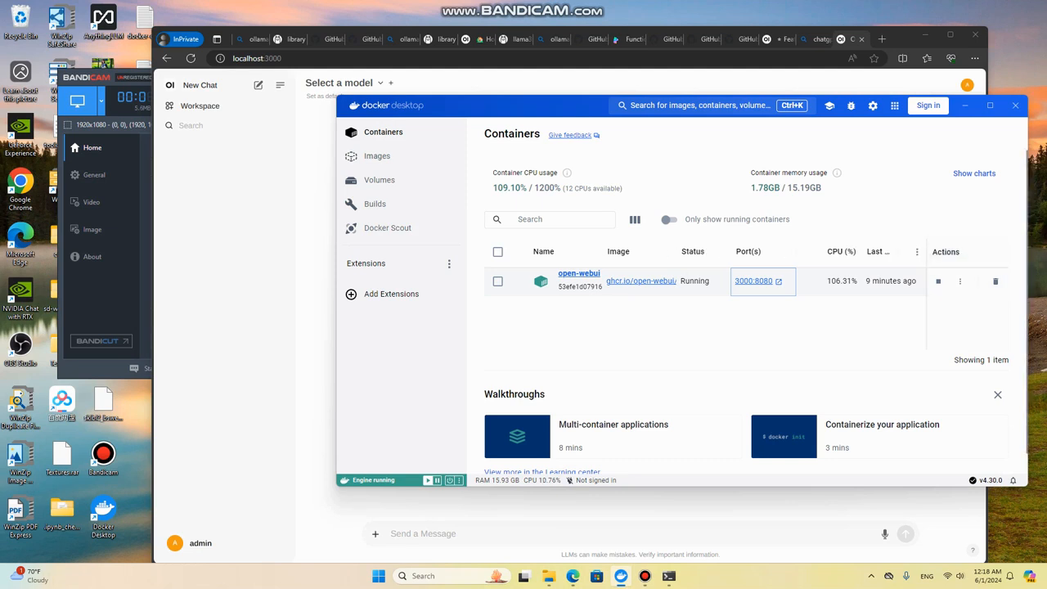
left_click(939, 281)
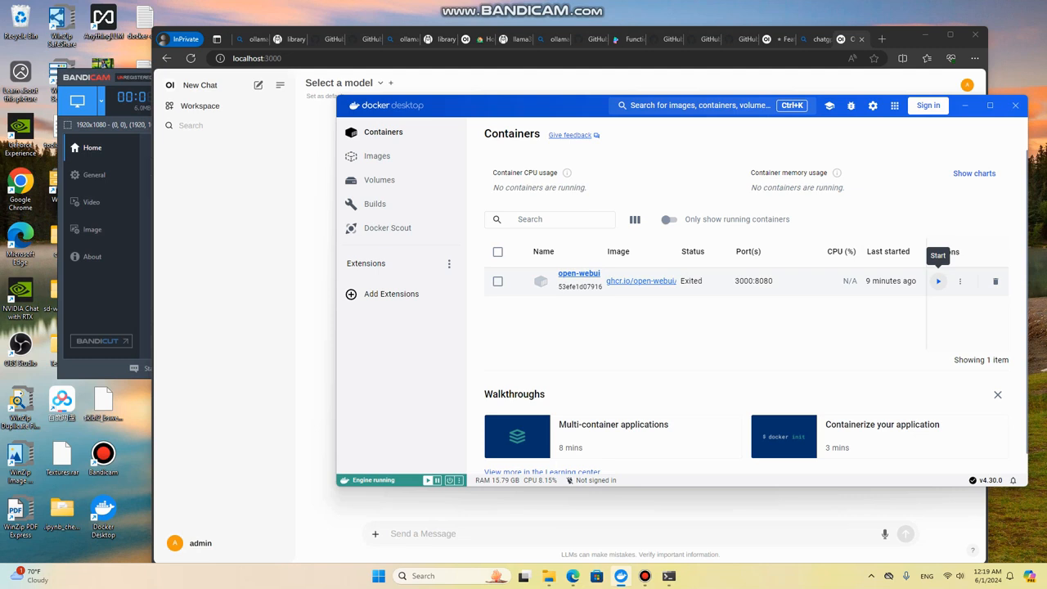
left_click(938, 282)
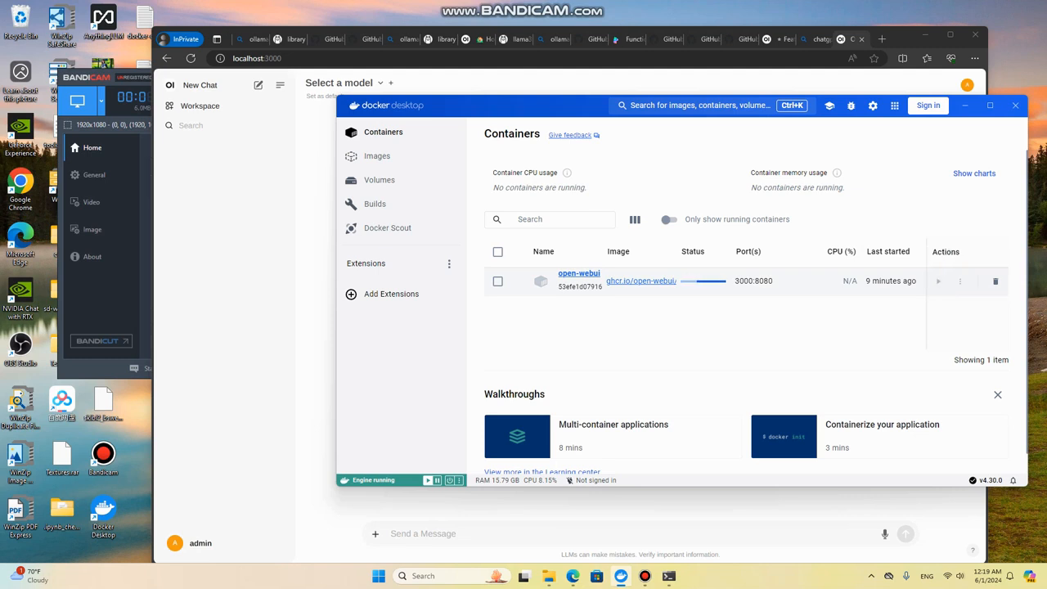
Step: Open the restarted container's web interface at localhost:3000 in the browser and reload the page until Open WebUI loads
left_click(786, 80)
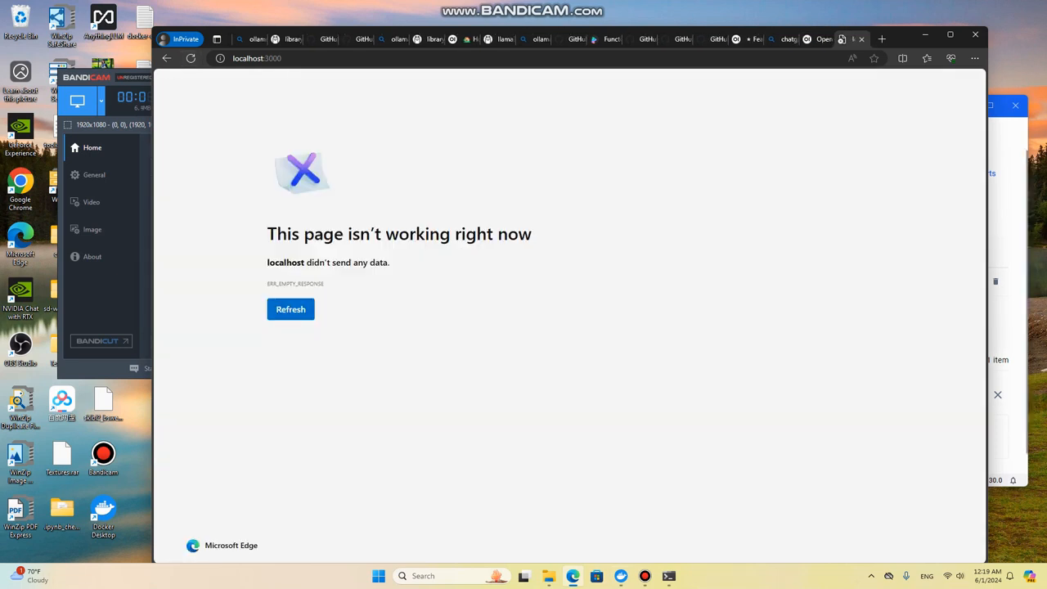
left_click(1008, 328)
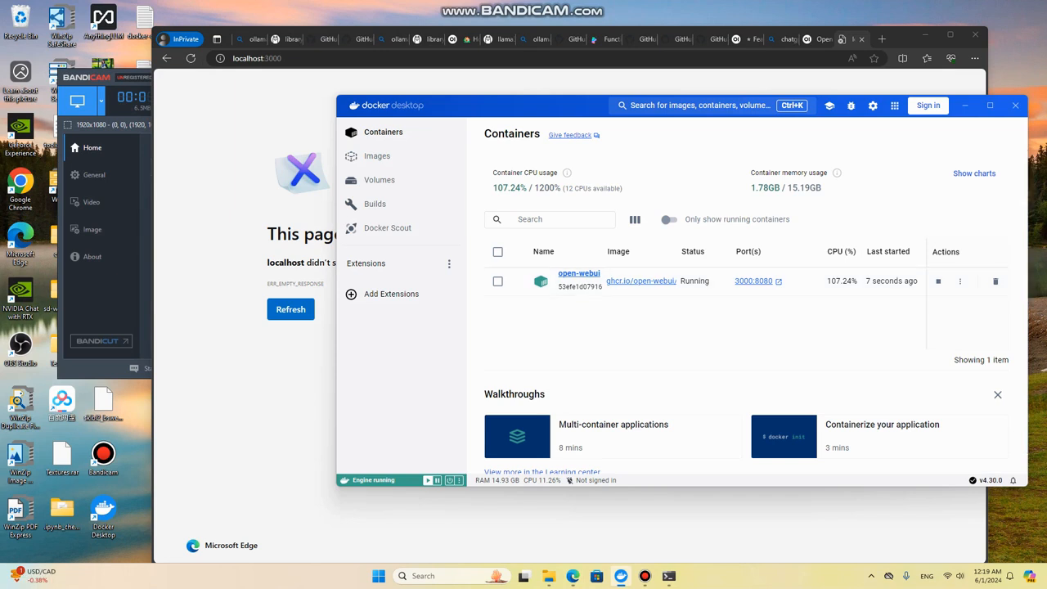
left_click(802, 80)
left_click(290, 309)
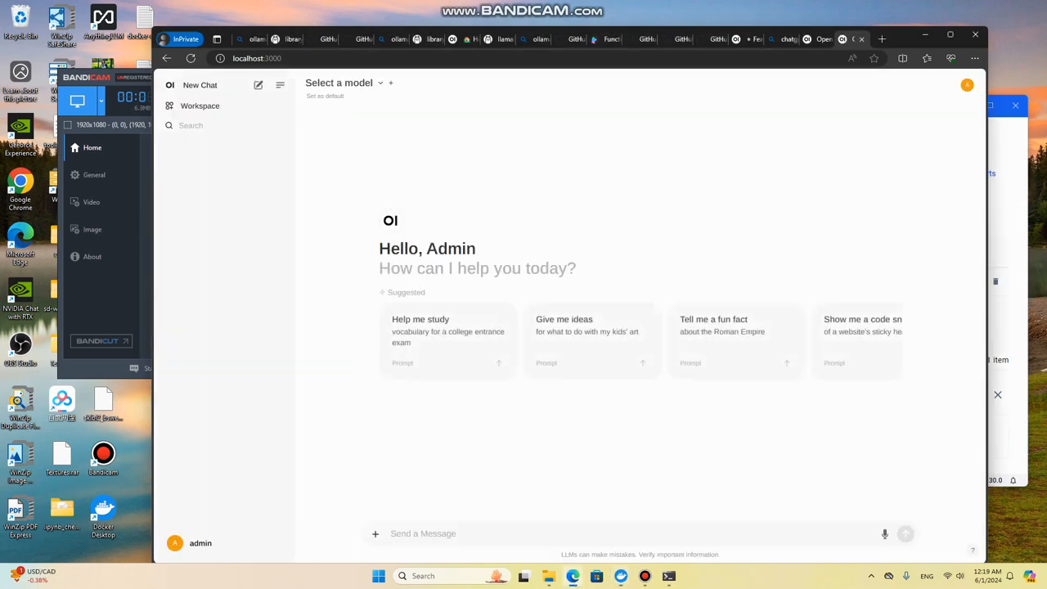
Step: Close the extra Open WebUI browser tab and stop the open-webui container in Docker Desktop
left_click(861, 40)
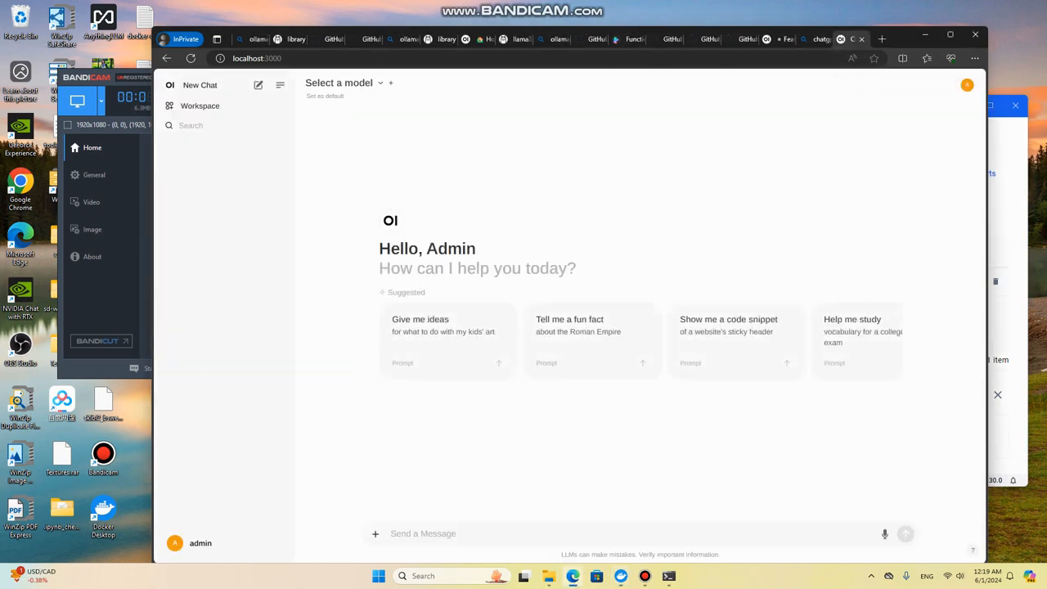
left_click(1008, 315)
left_click(938, 281)
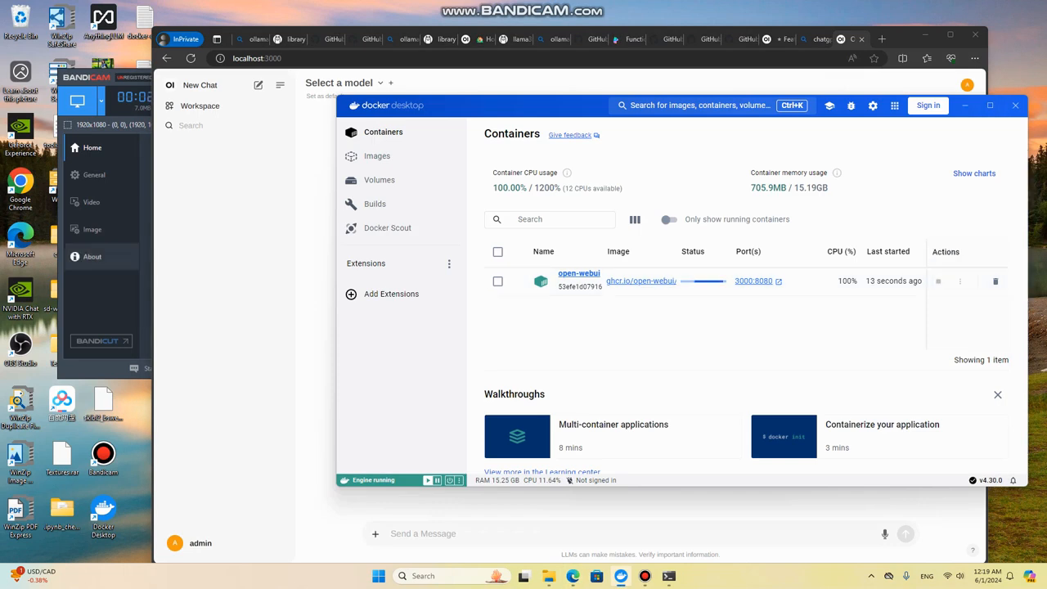